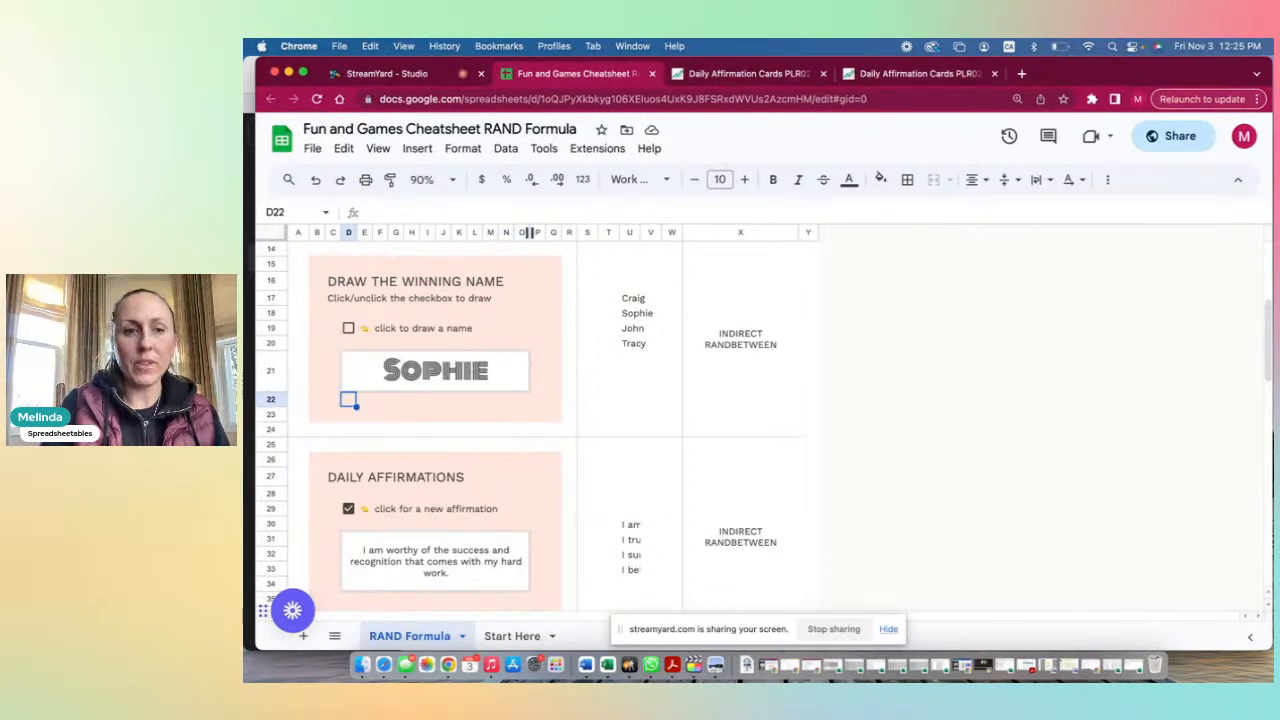
# Toggle the Daily Affirmations checkbox in D29 repeatedly to generate new random affirmations.
pyautogui.scroll(-5, 657, 416)
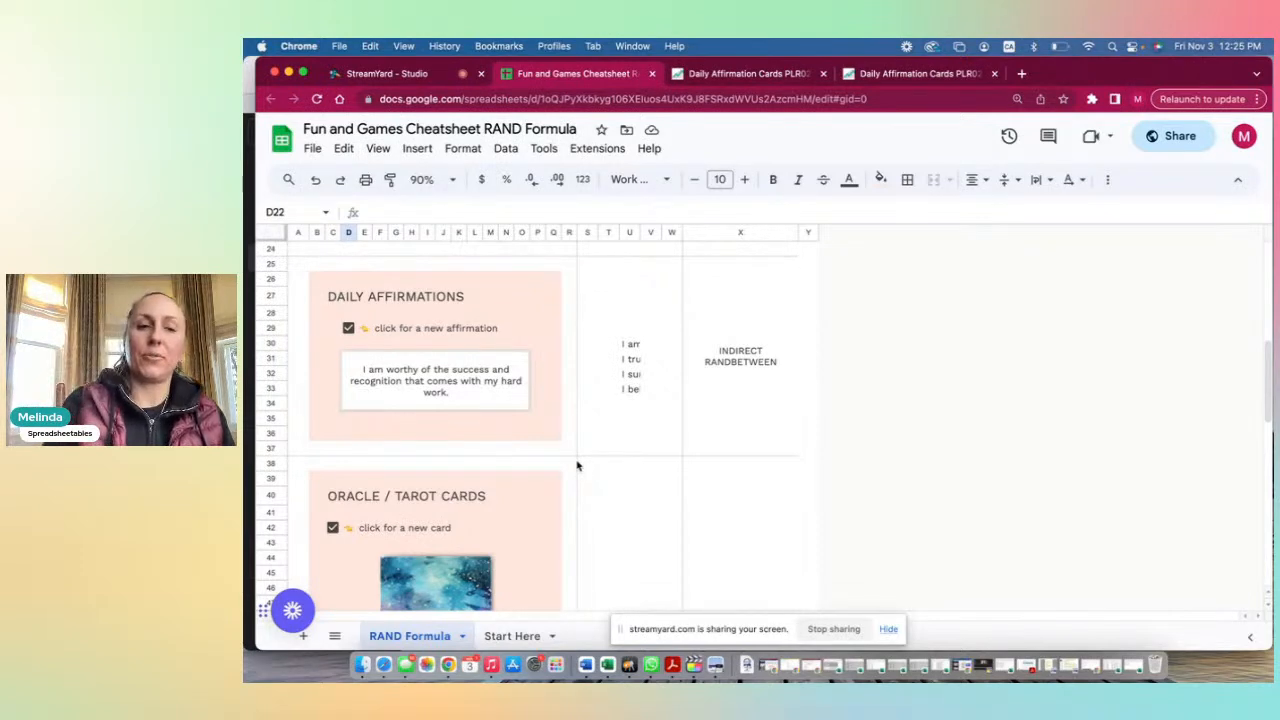
pyautogui.click(348, 328)
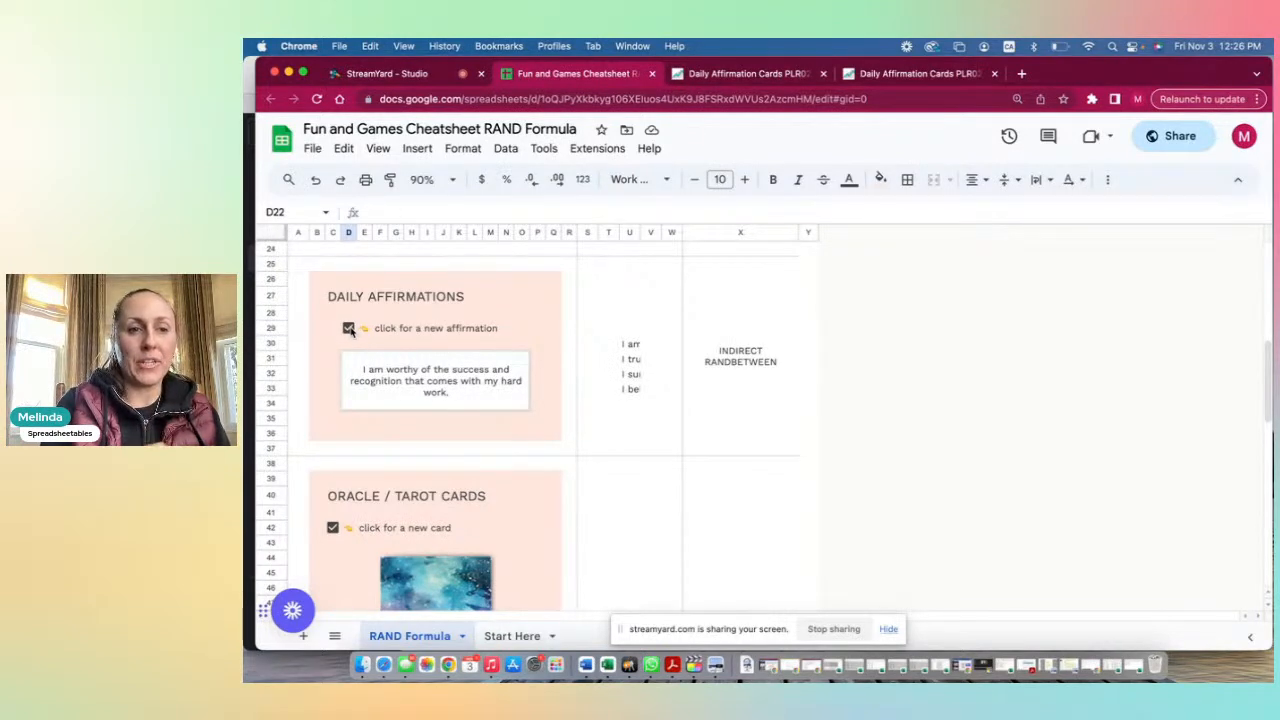
pyautogui.click(348, 328)
pyautogui.click(348, 328)
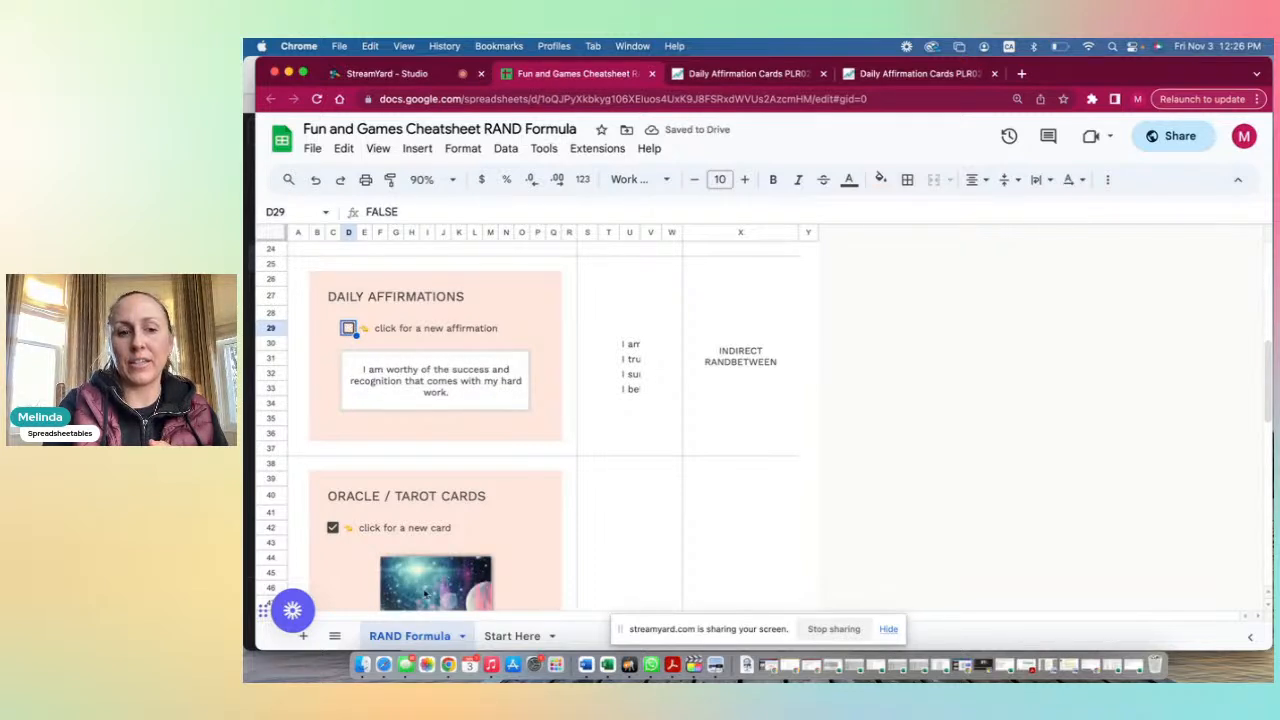
pyautogui.click(348, 328)
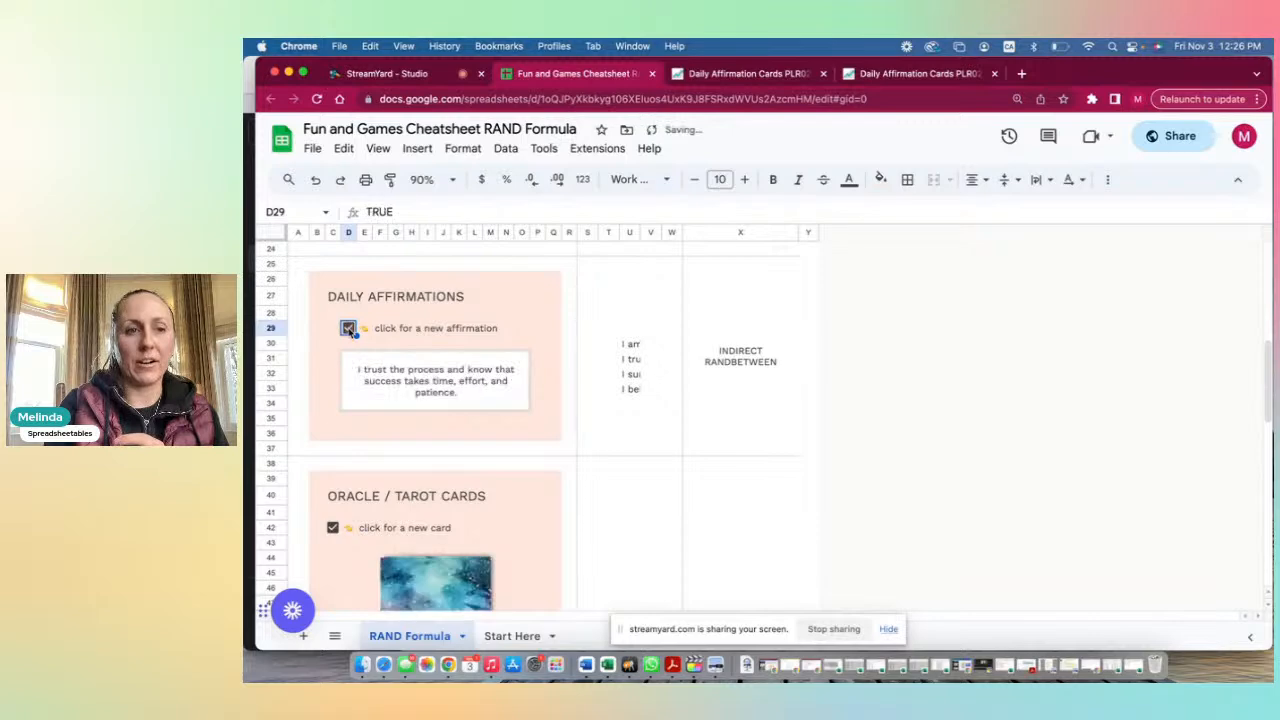
pyautogui.click(348, 328)
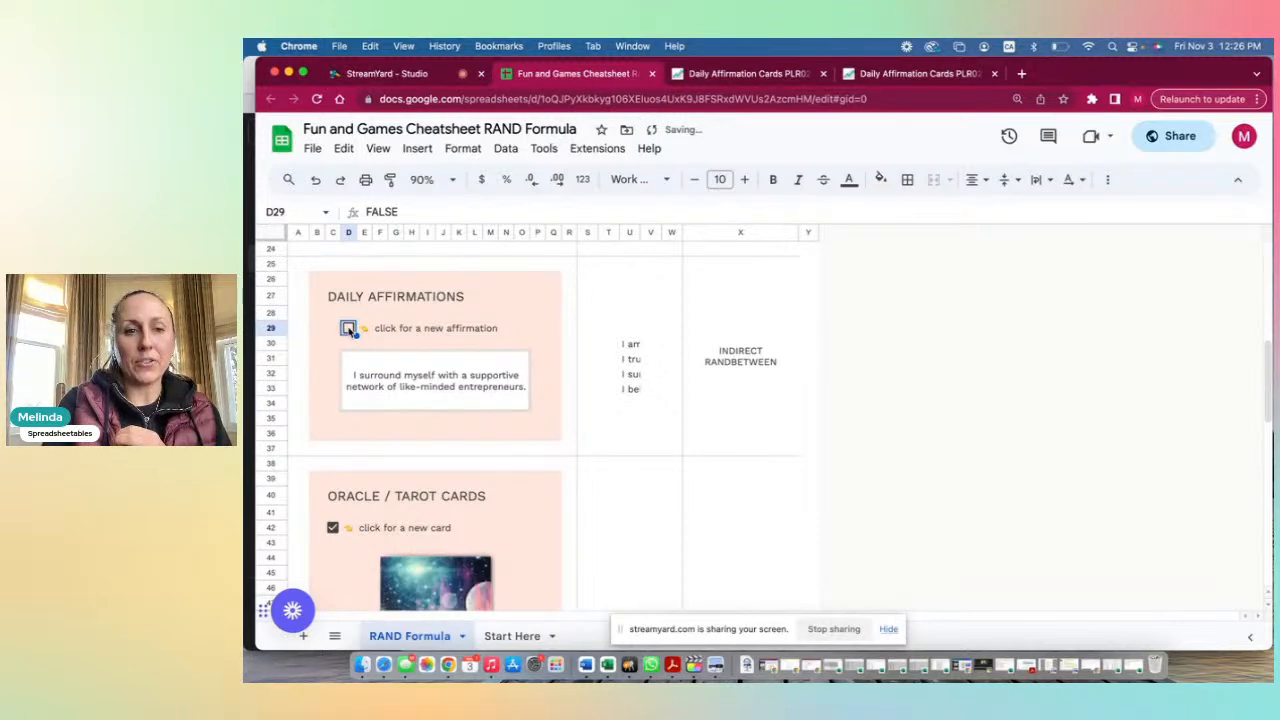
pyautogui.click(348, 328)
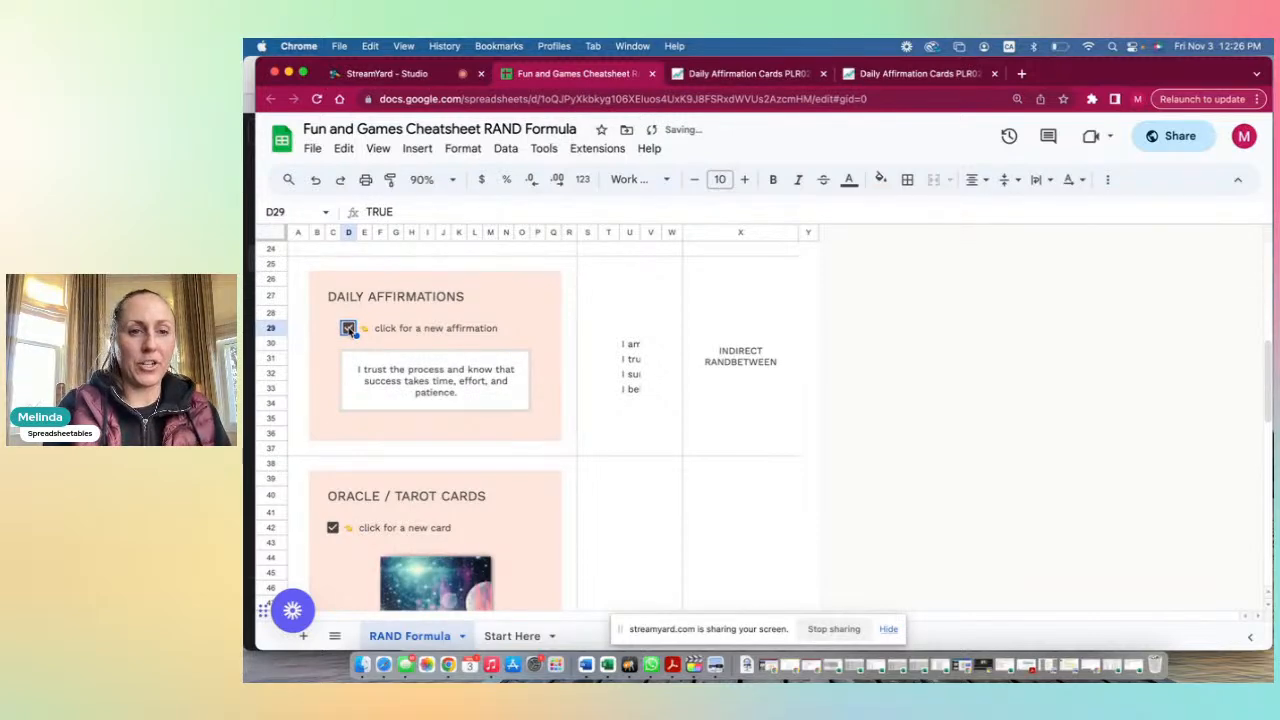
pyautogui.click(348, 328)
pyautogui.click(348, 328)
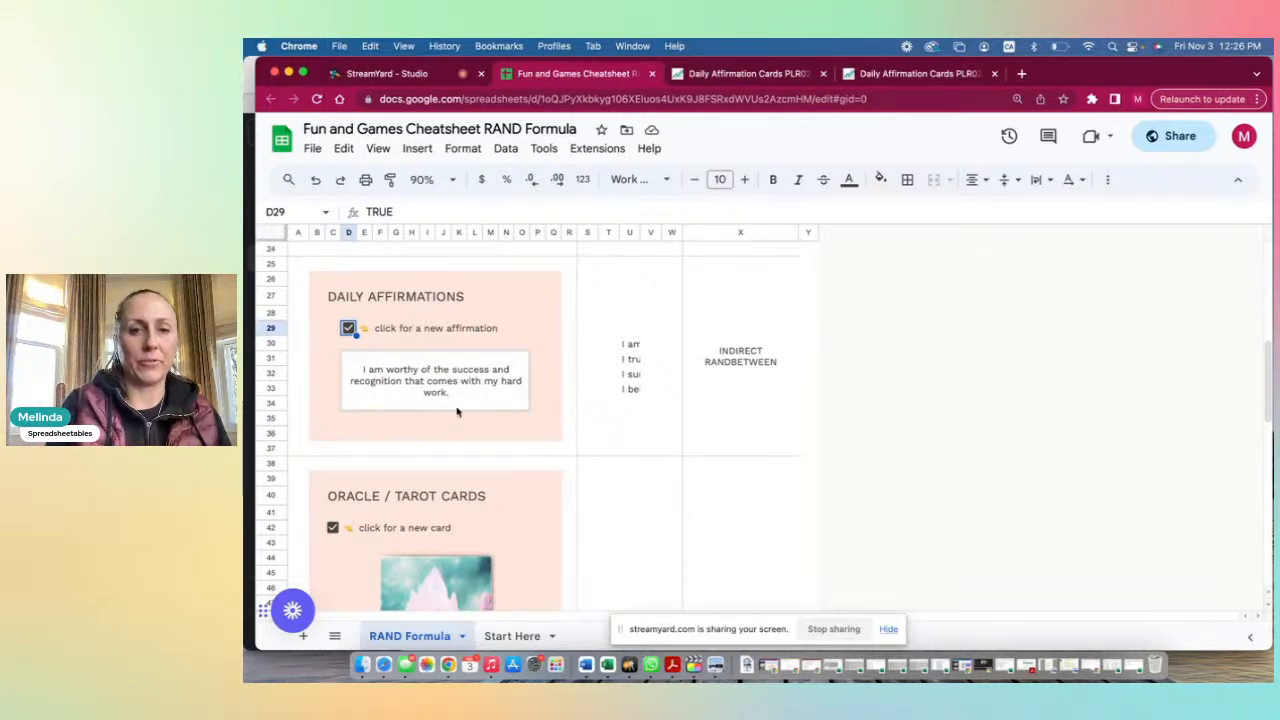
# Inspect the Oracle / Tarot Cards message formula and the Daily Affirmations source list in U30:U33.
pyautogui.scroll(-5, 457, 410)
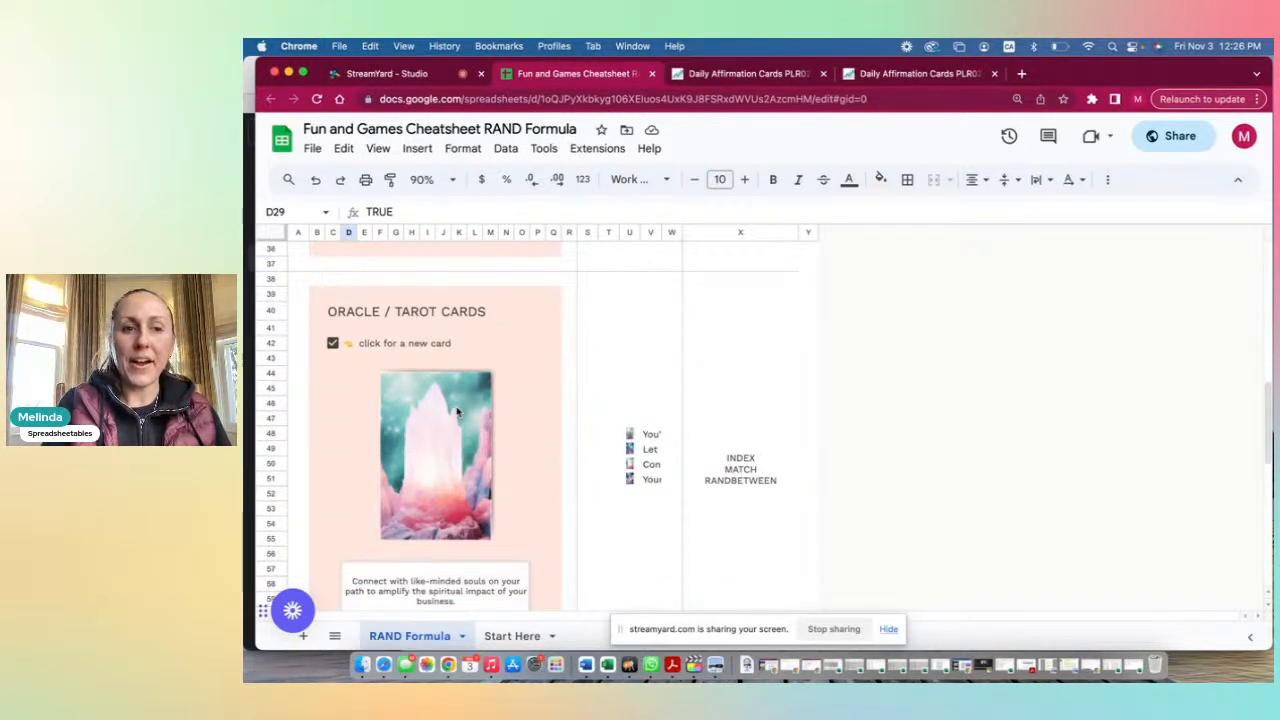
pyautogui.scroll(-1, 457, 410)
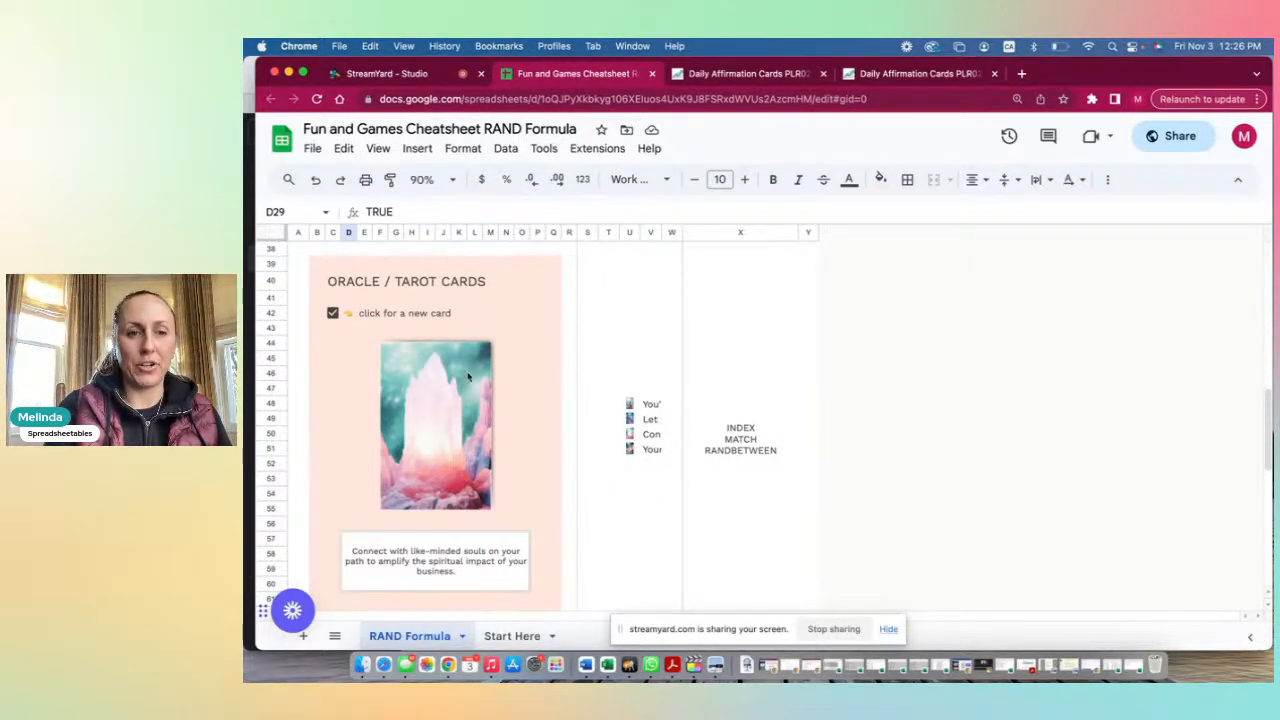
pyautogui.click(408, 568)
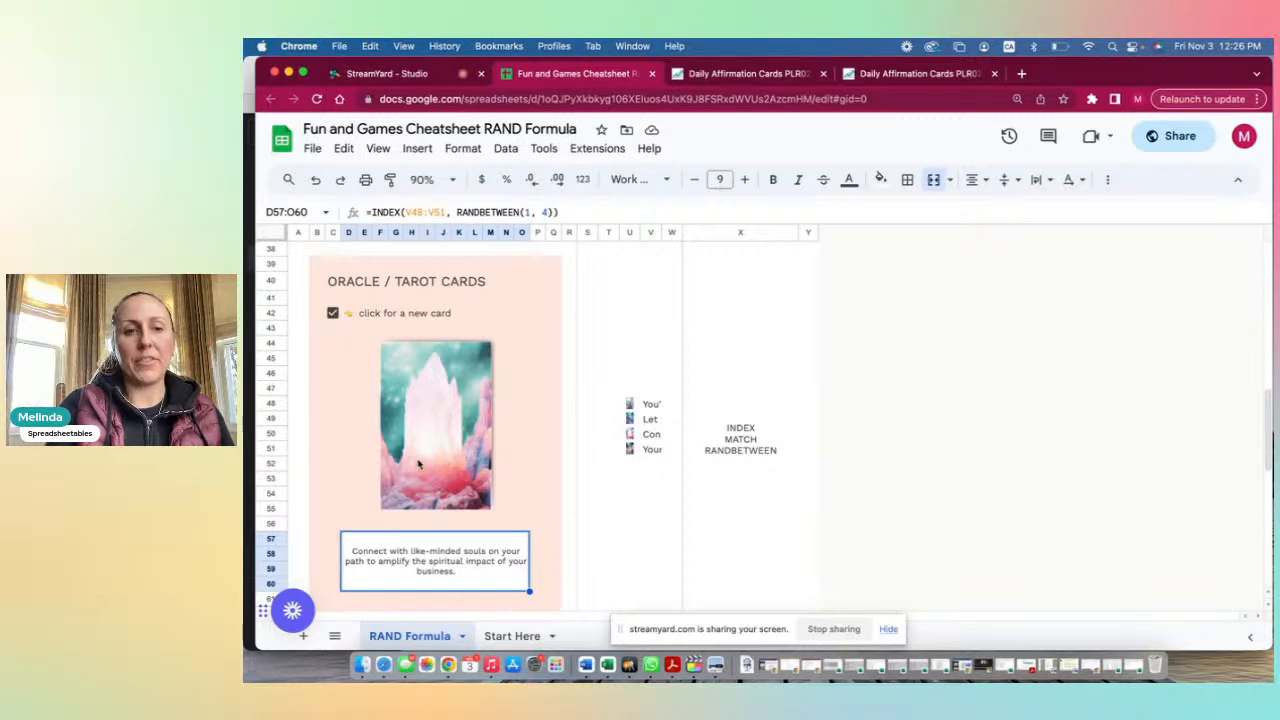
pyautogui.scroll(5, 609, 421)
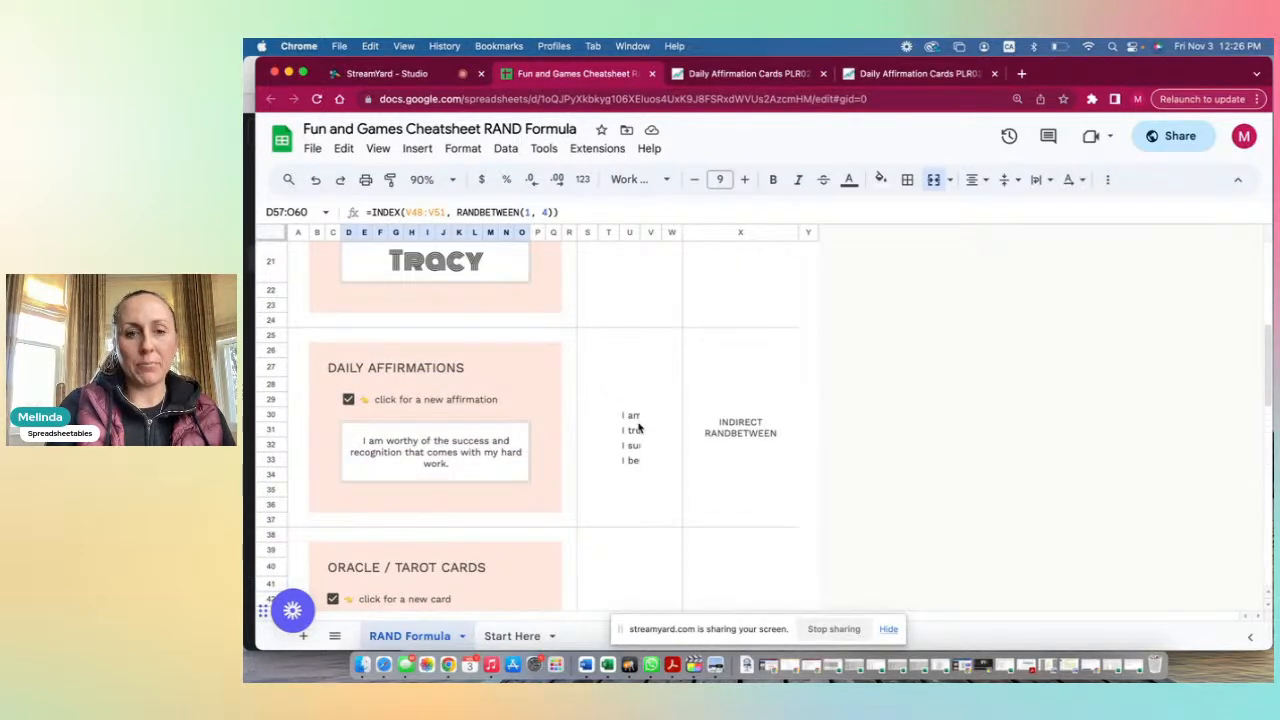
pyautogui.moveTo(630, 415); pyautogui.dragTo(631, 455)
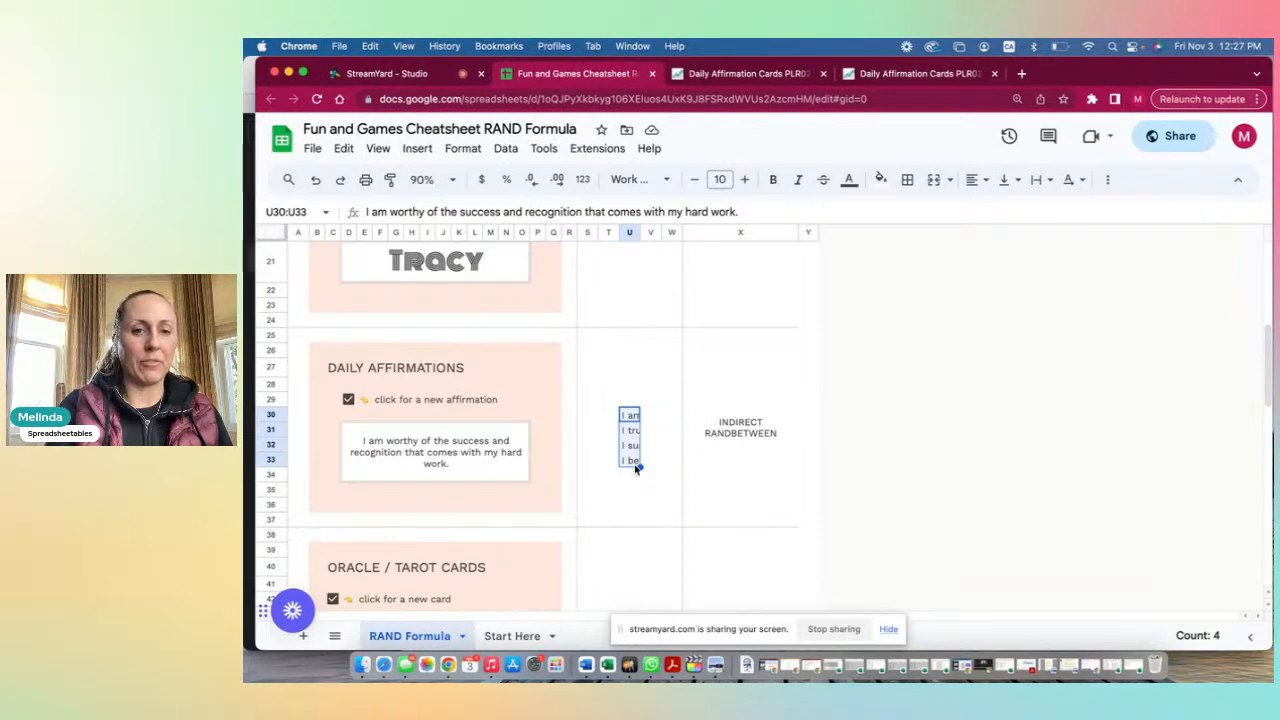
# Examine the Oracle / Tarot Cards source data, covering the messages in V48:V51 and the card images beside them.
pyautogui.scroll(-3, 636, 468)
pyautogui.scroll(-2, 634, 470)
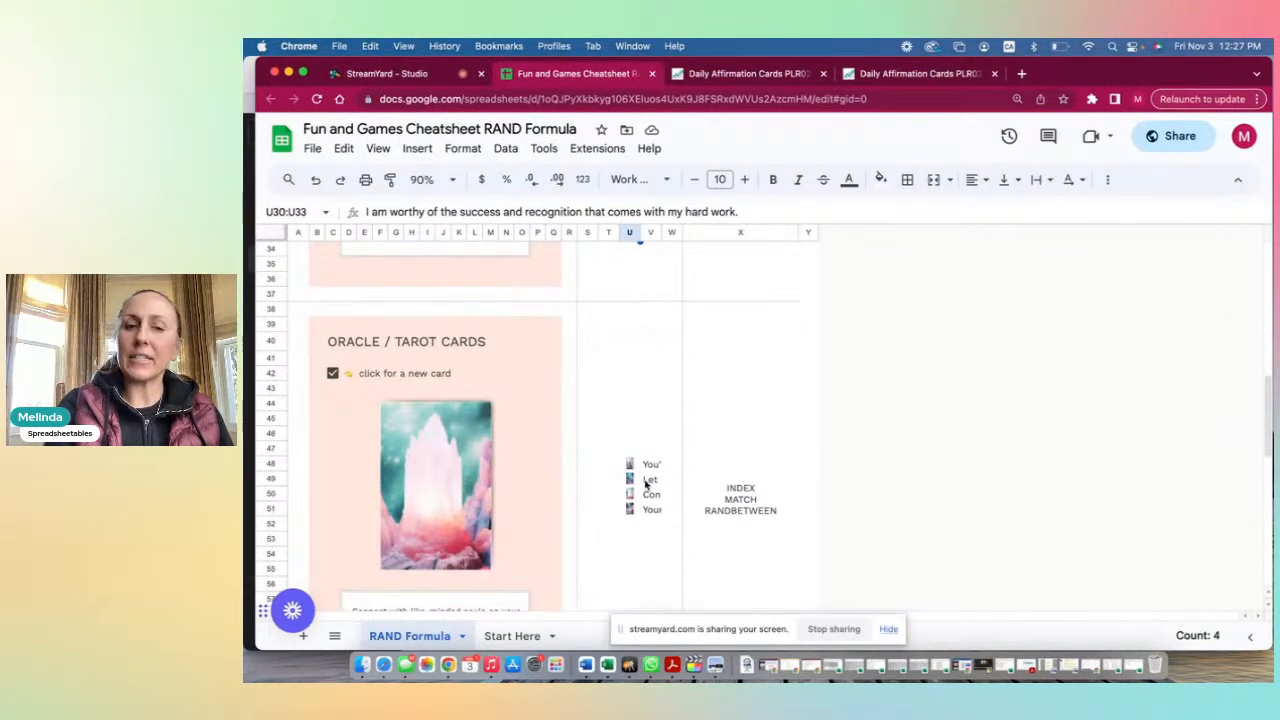
pyautogui.moveTo(650, 465); pyautogui.dragTo(651, 515)
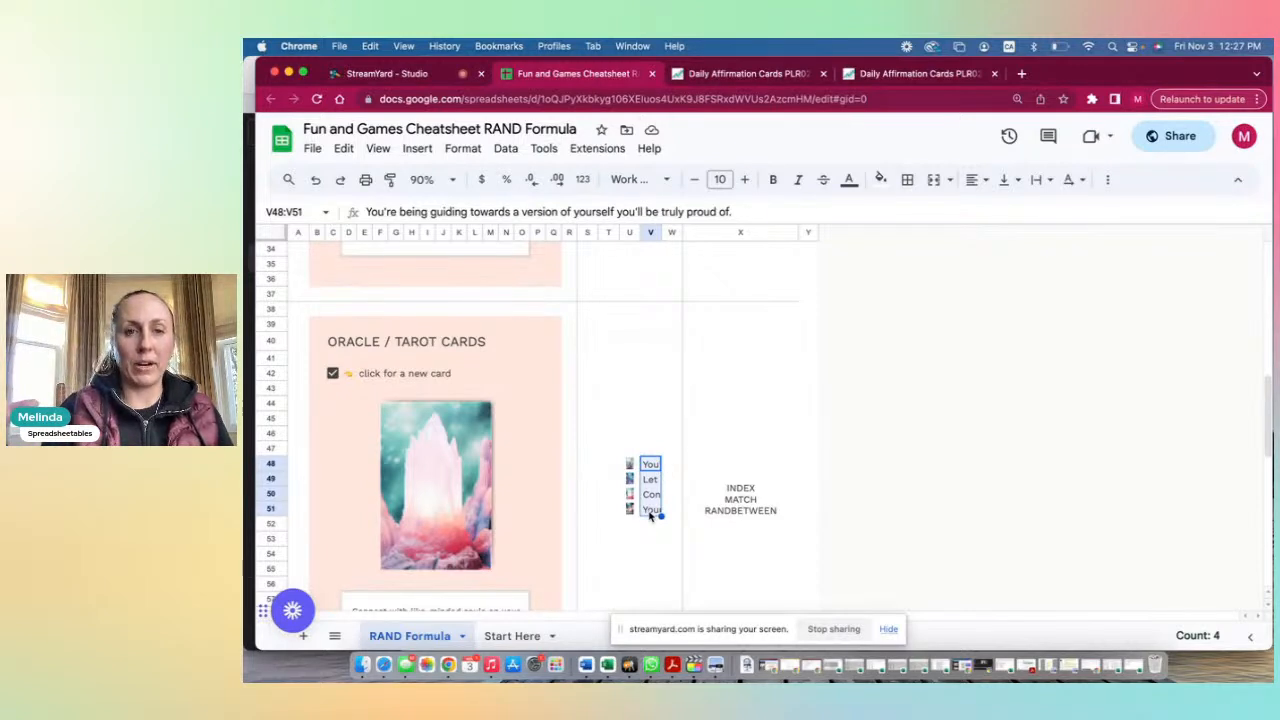
pyautogui.moveTo(620, 465); pyautogui.dragTo(624, 512)
pyautogui.click(651, 494)
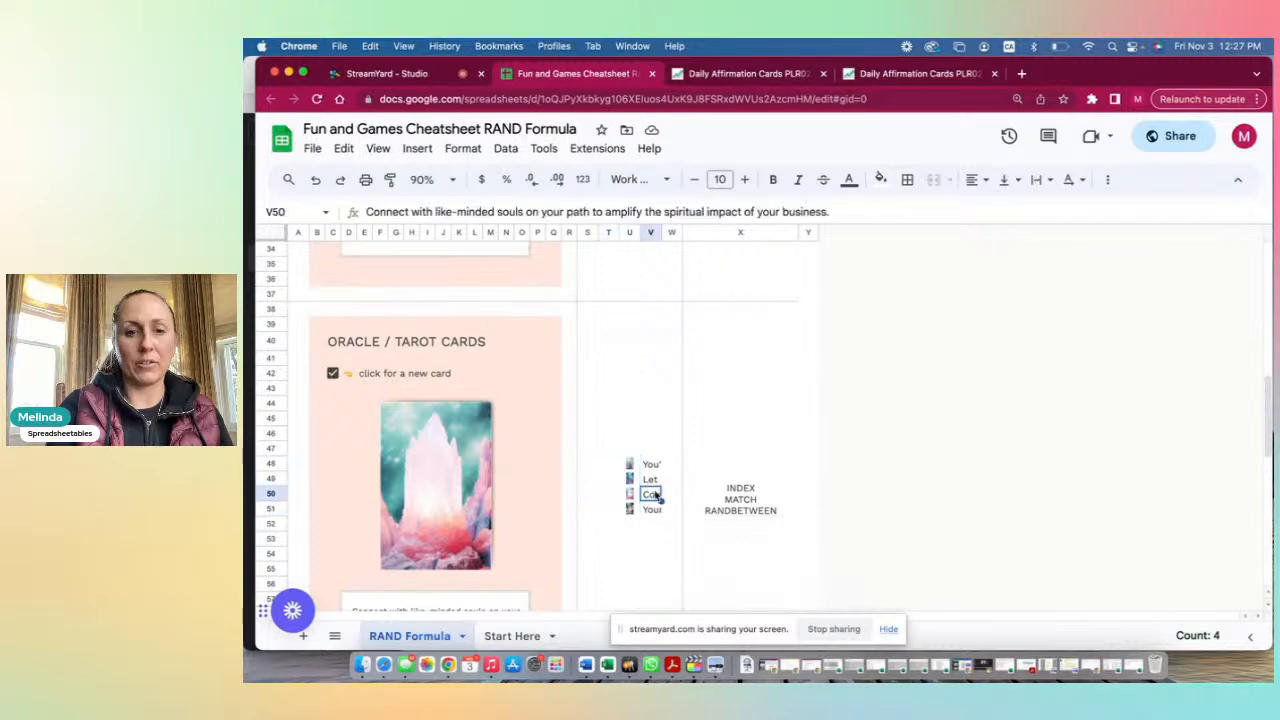
# Compare the formulas behind the Oracle / Tarot message cell and the card image cell above it.
pyautogui.scroll(-1, 655, 495)
pyautogui.scroll(-2, 655, 495)
pyautogui.click(489, 539)
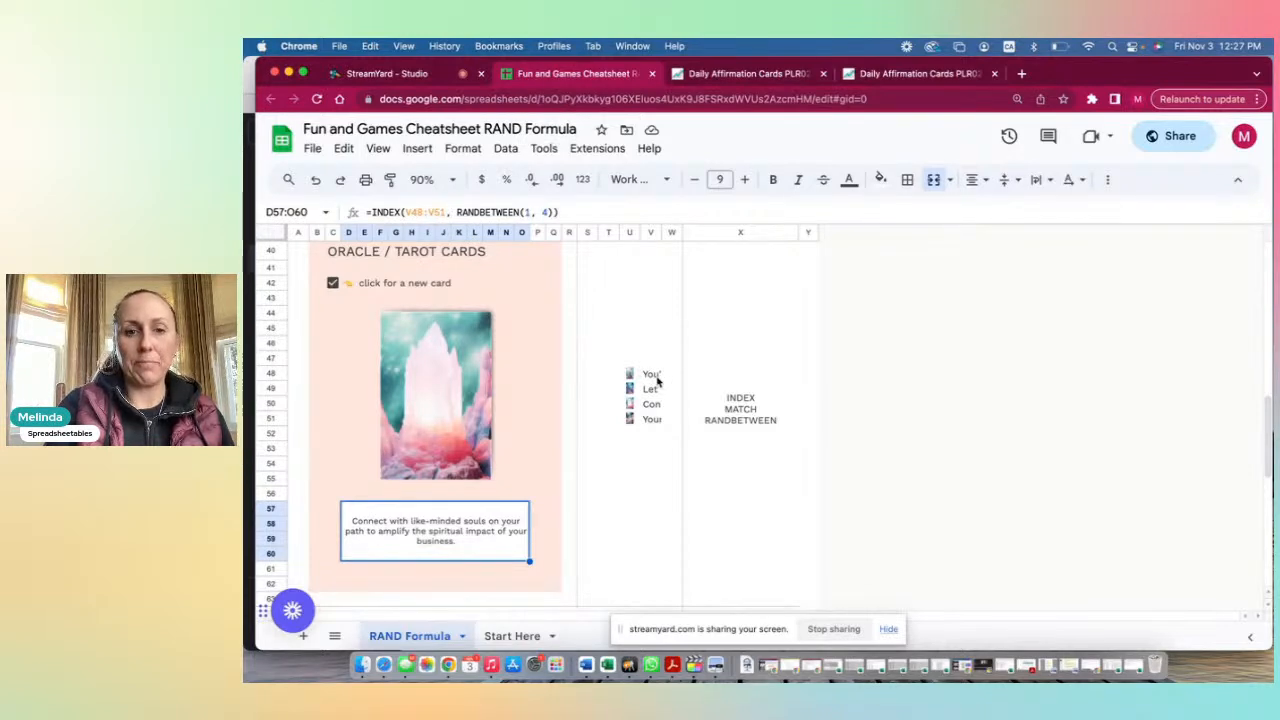
pyautogui.click(502, 448)
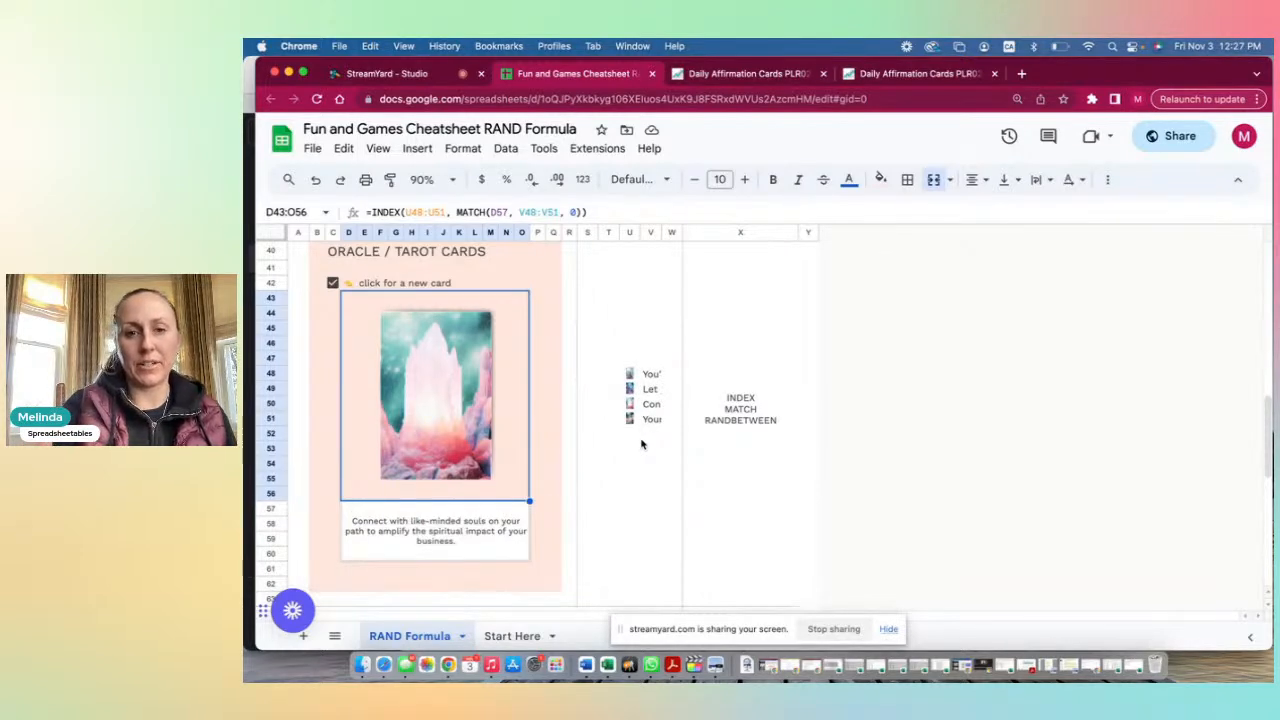
pyautogui.click(628, 477)
# Toss the coin several times with the Coin Toss checkbox in C68.
pyautogui.scroll(-2, 620, 478)
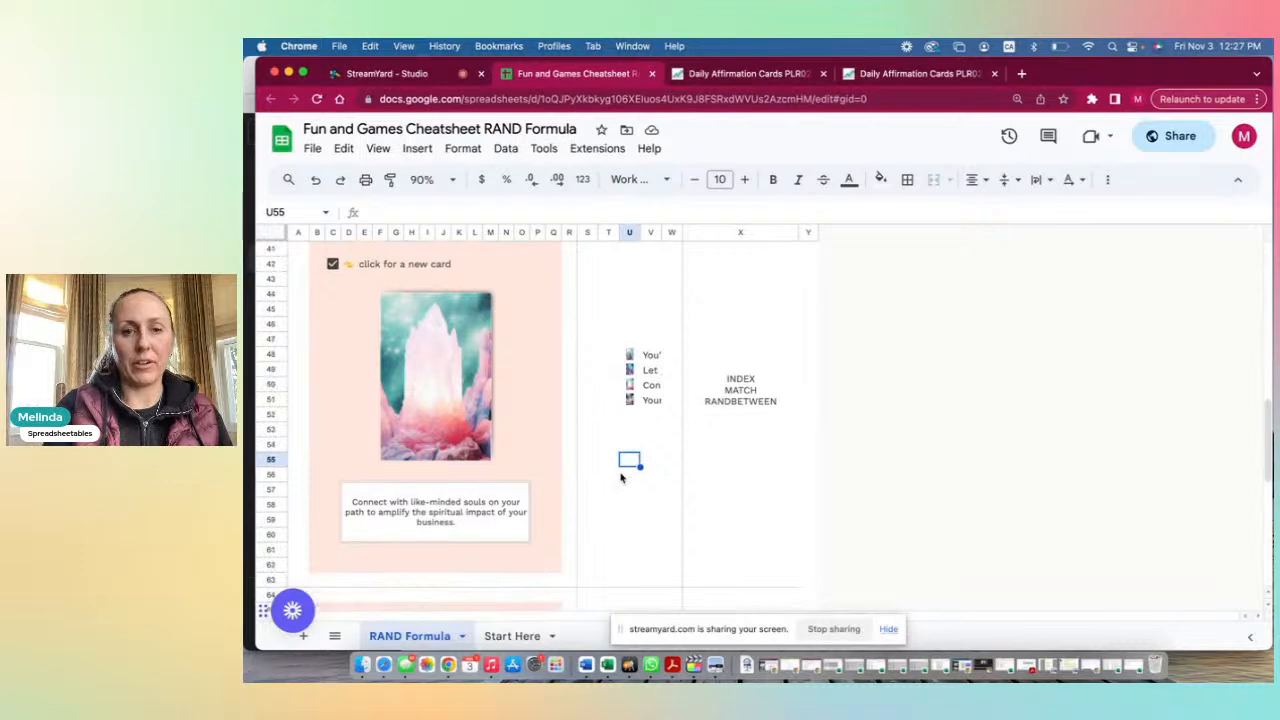
pyautogui.scroll(-5, 620, 478)
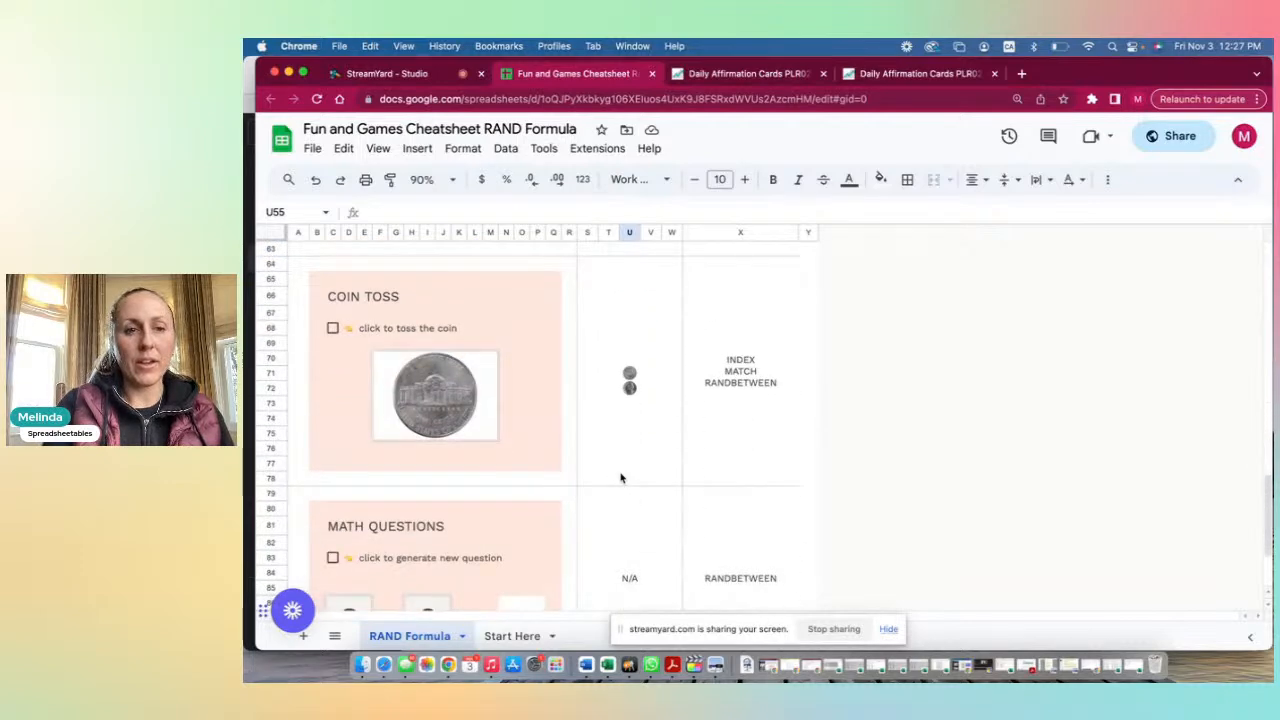
pyautogui.click(333, 329)
pyautogui.click(333, 329)
pyautogui.click(333, 329)
pyautogui.click(333, 329)
pyautogui.click(333, 329)
# Generate several new Math Questions by toggling the checkbox in C83.
pyautogui.scroll(-3, 387, 385)
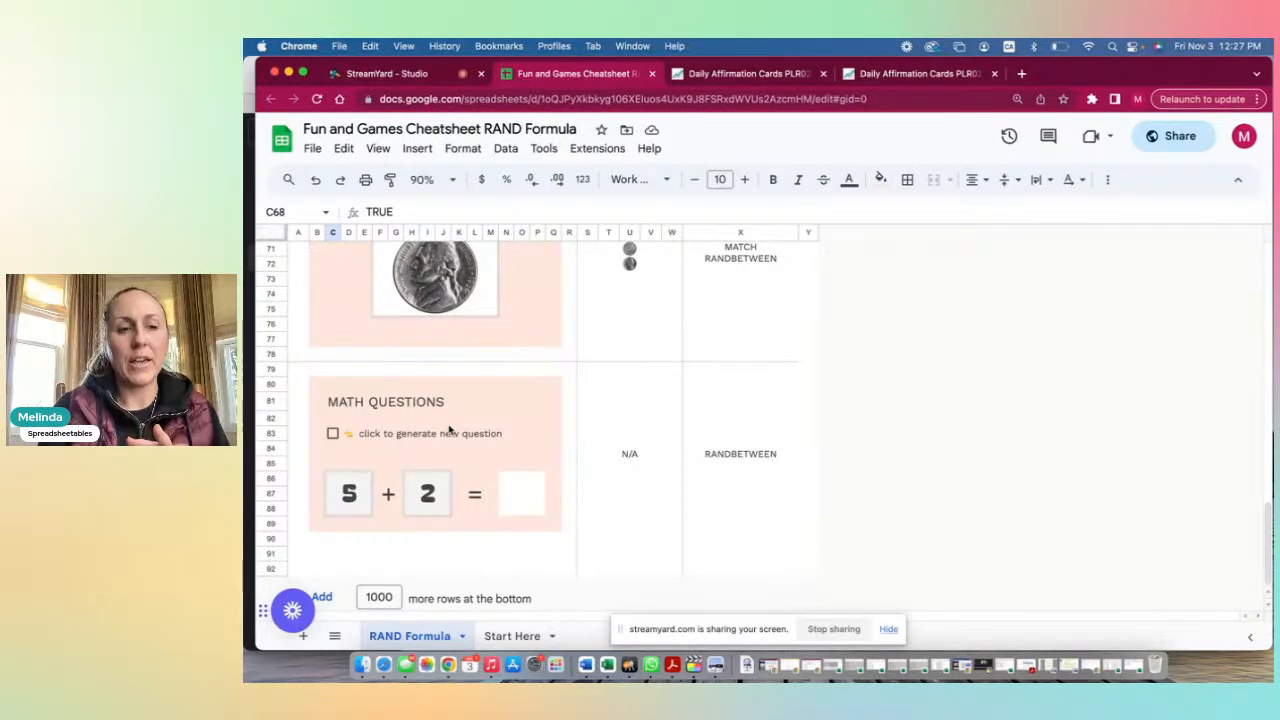
pyautogui.click(332, 434)
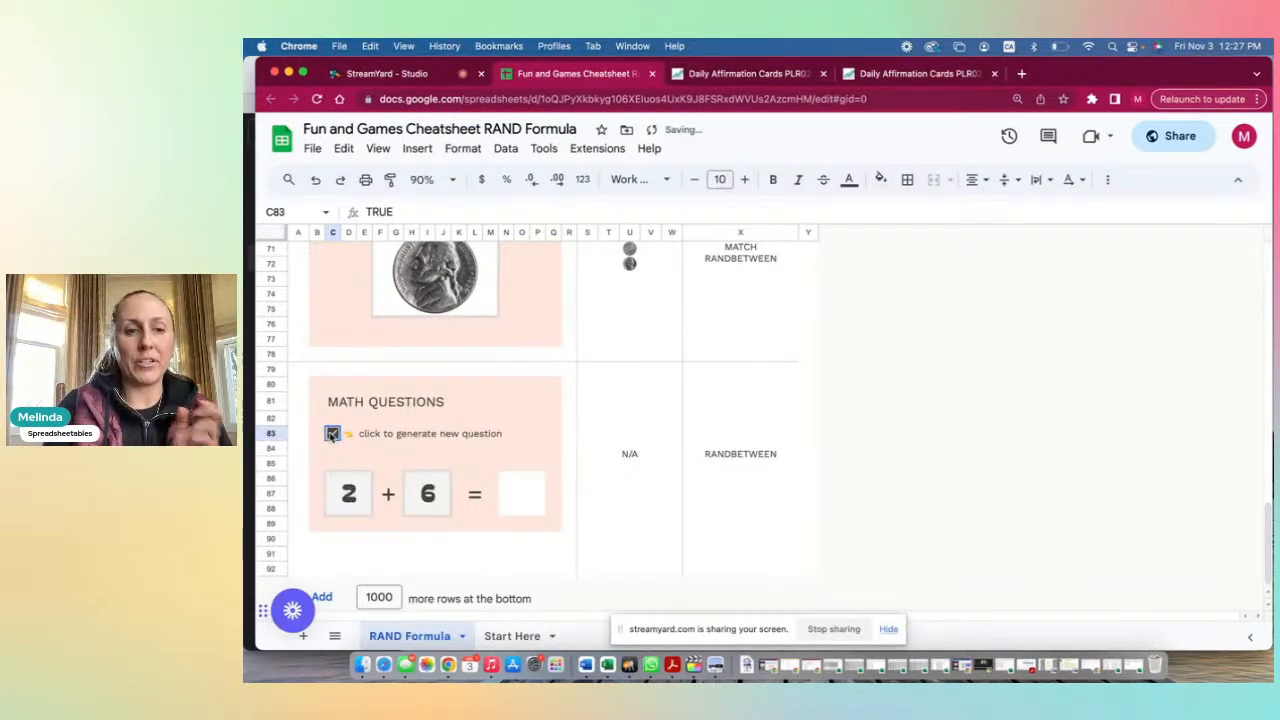
pyautogui.click(332, 434)
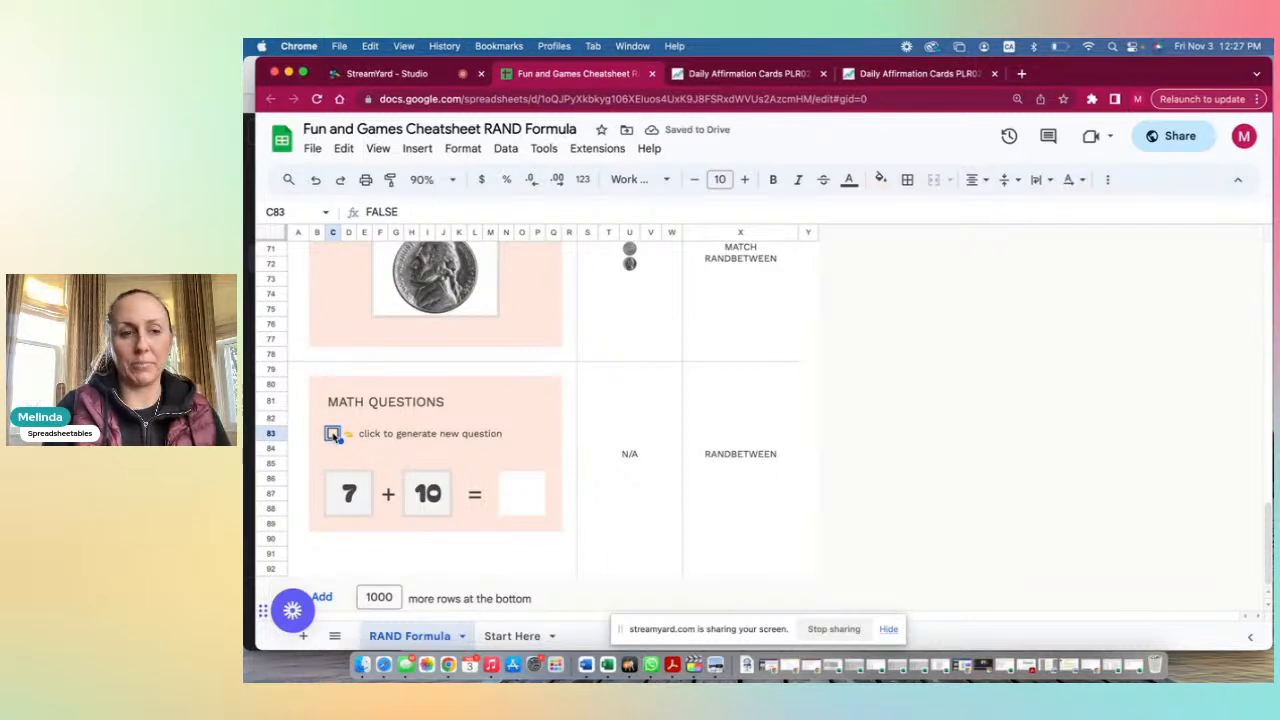
pyautogui.click(332, 434)
pyautogui.click(332, 434)
pyautogui.click(332, 434)
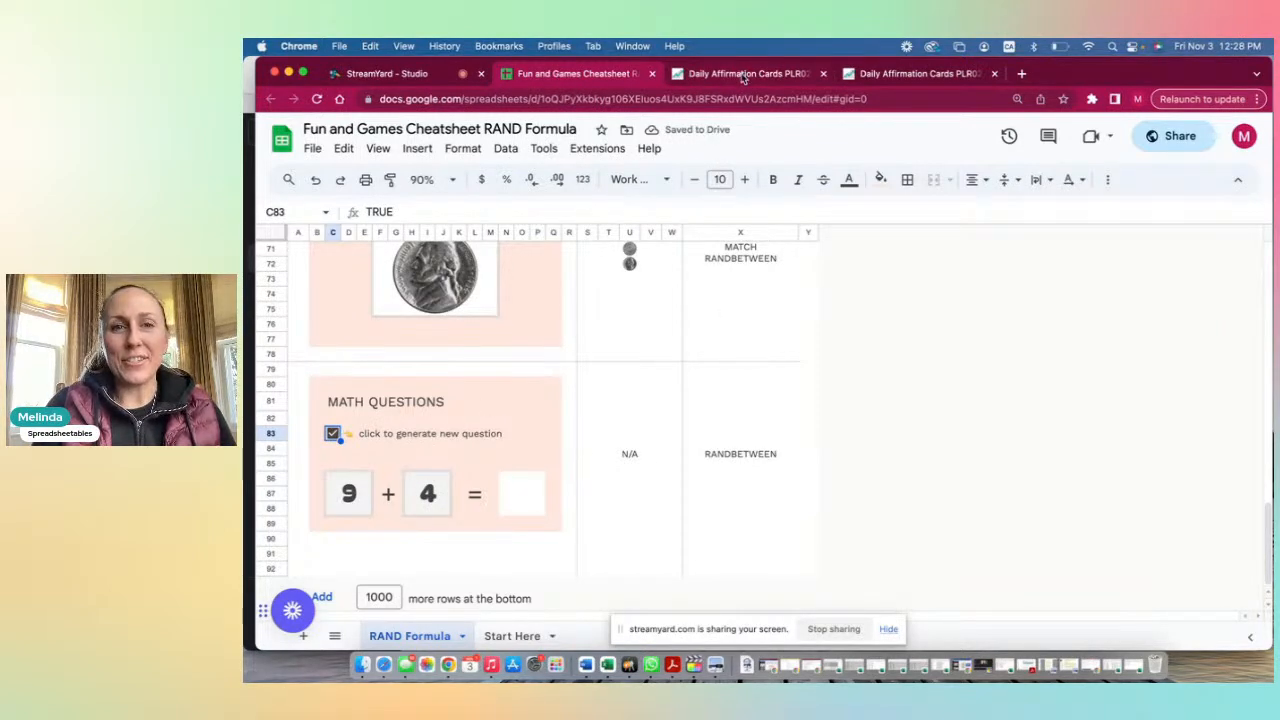
# Return to the start of the cheatsheet, then switch to the Daily Affirmation Cards PLR0288 vault page and look it over.
pyautogui.scroll(10, 671, 385)
pyautogui.scroll(5, 671, 385)
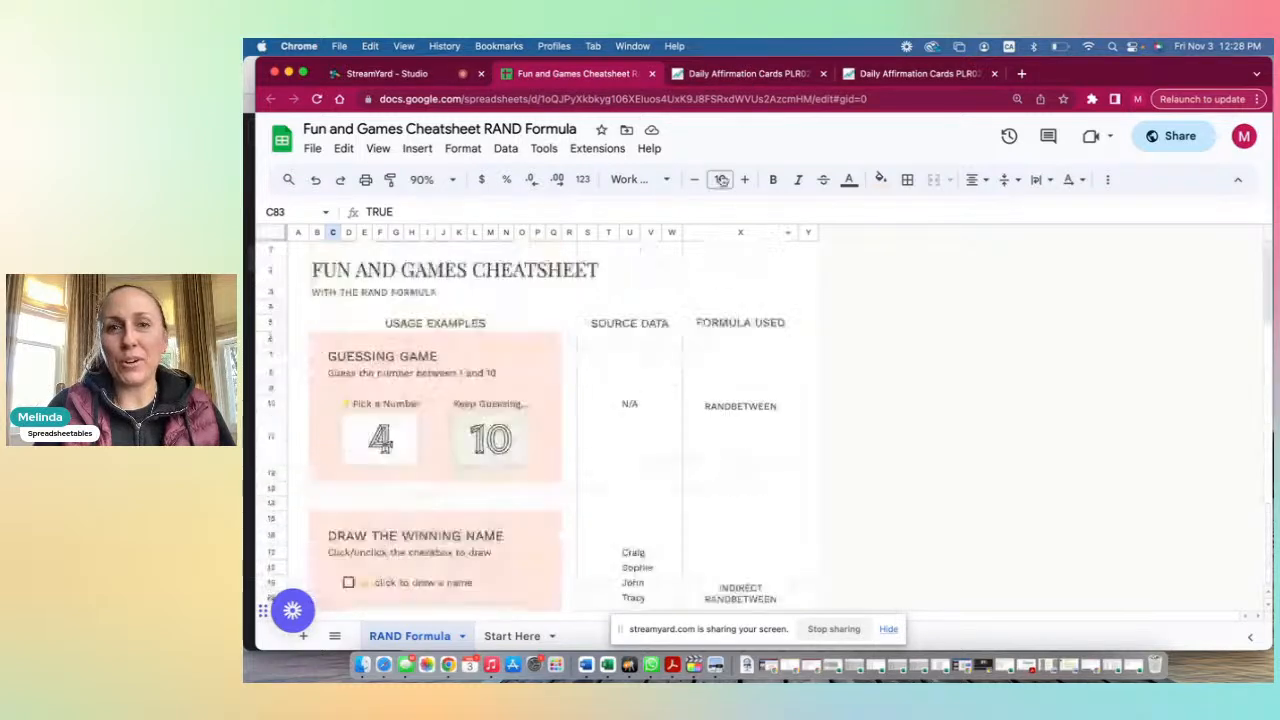
pyautogui.click(741, 76)
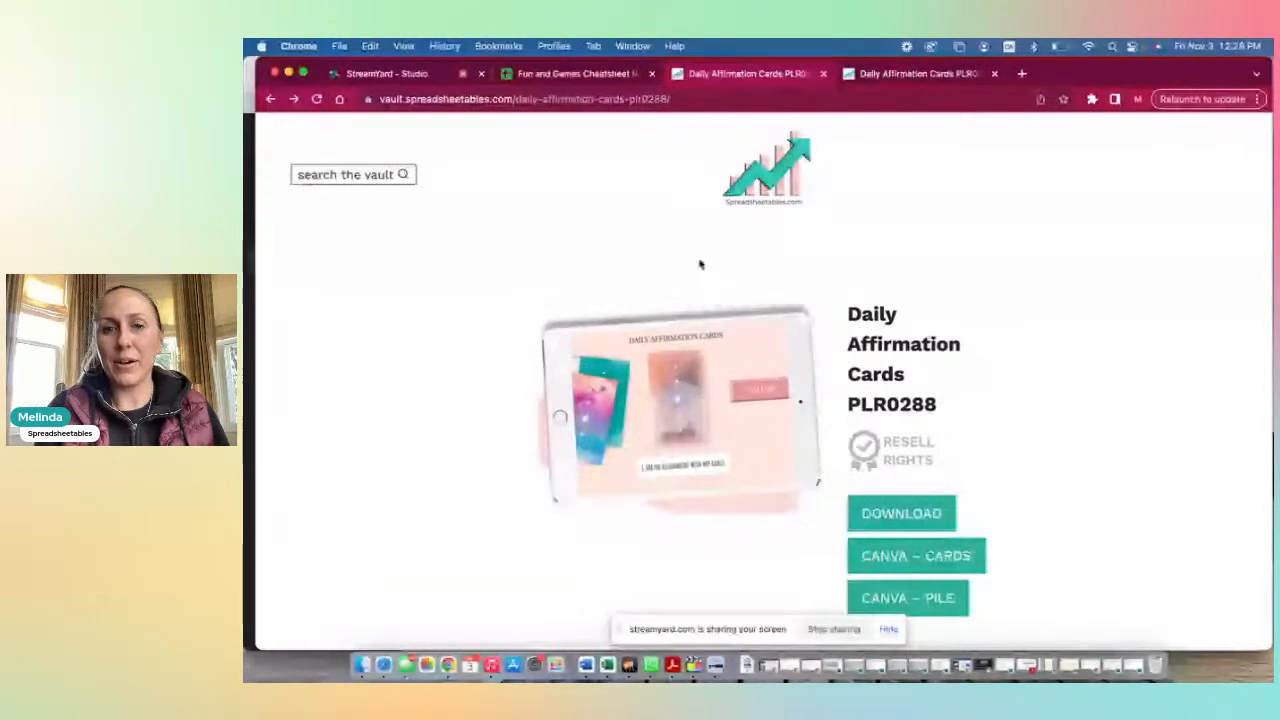
pyautogui.scroll(-1, 657, 269)
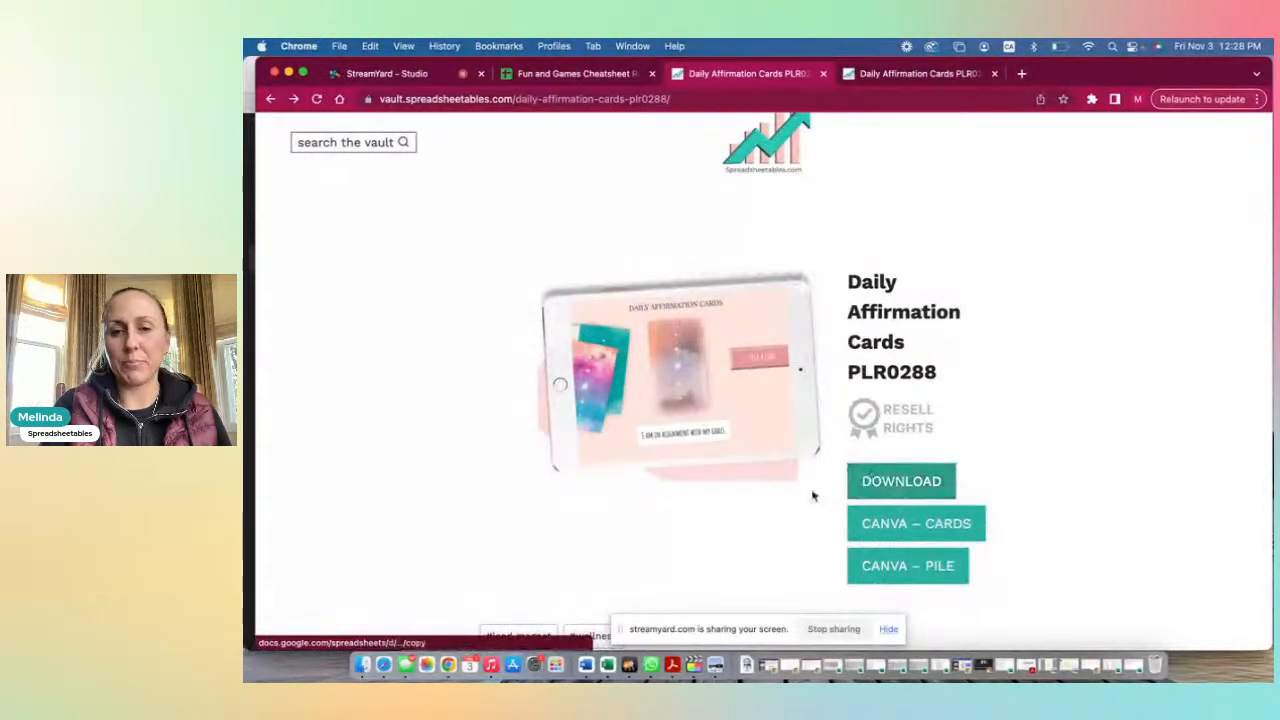
pyautogui.scroll(1, 735, 272)
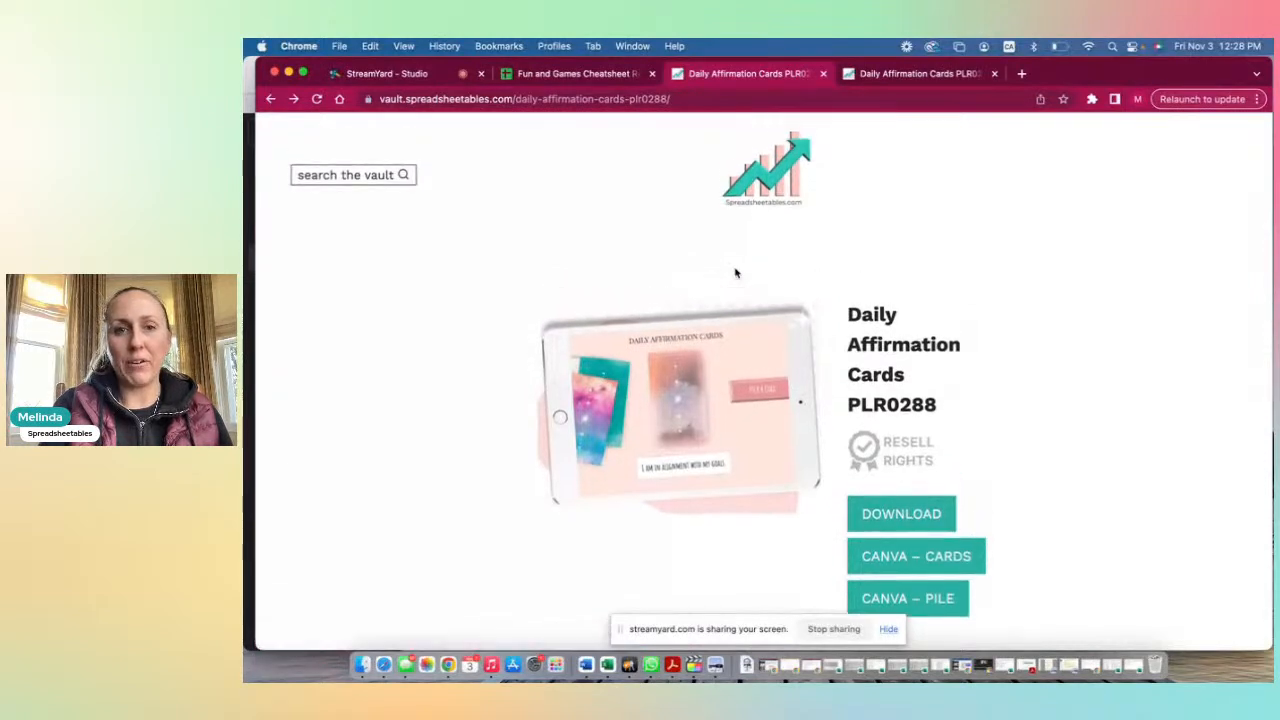
pyautogui.click(902, 521)
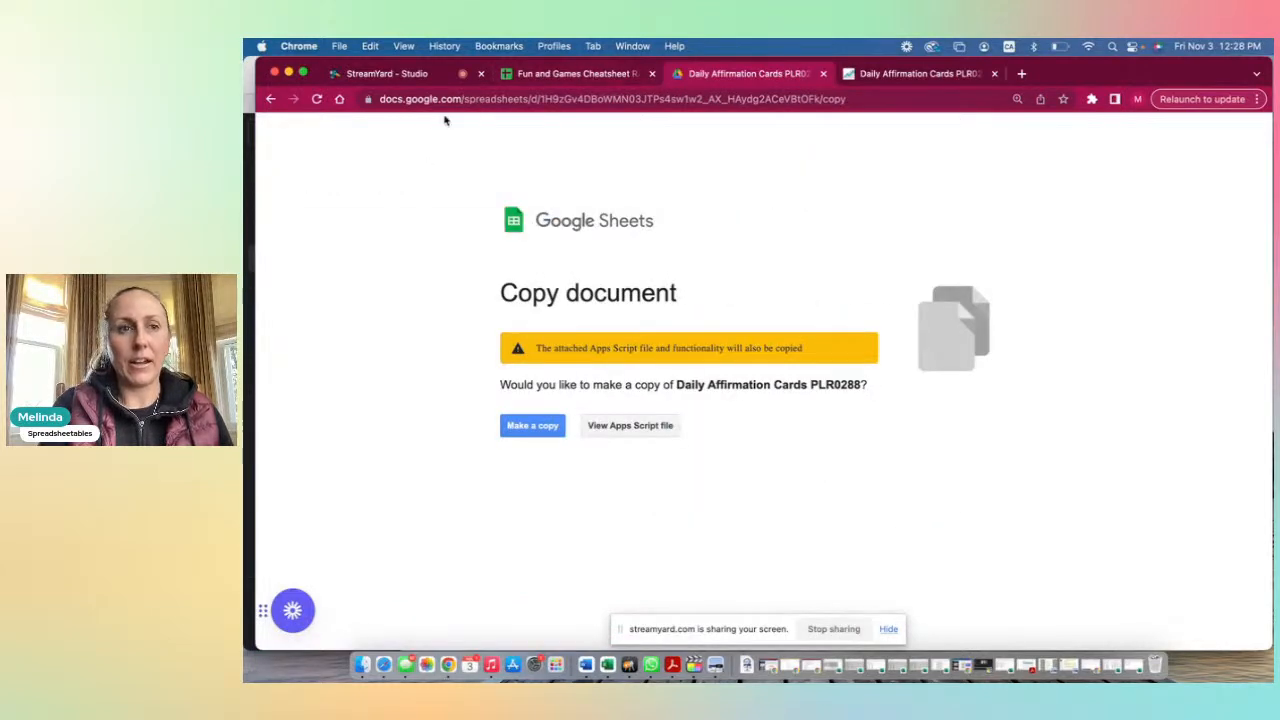
pyautogui.click(270, 99)
pyautogui.scroll(-2, 776, 377)
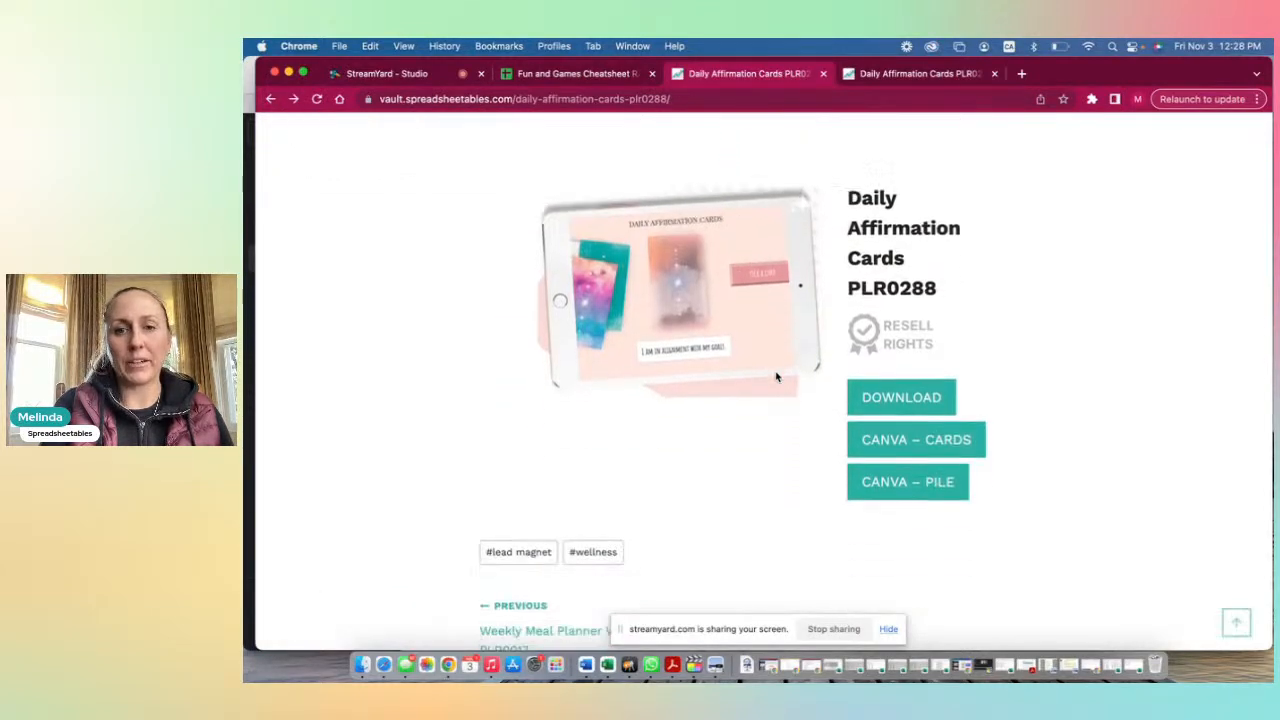
pyautogui.scroll(3, 828, 327)
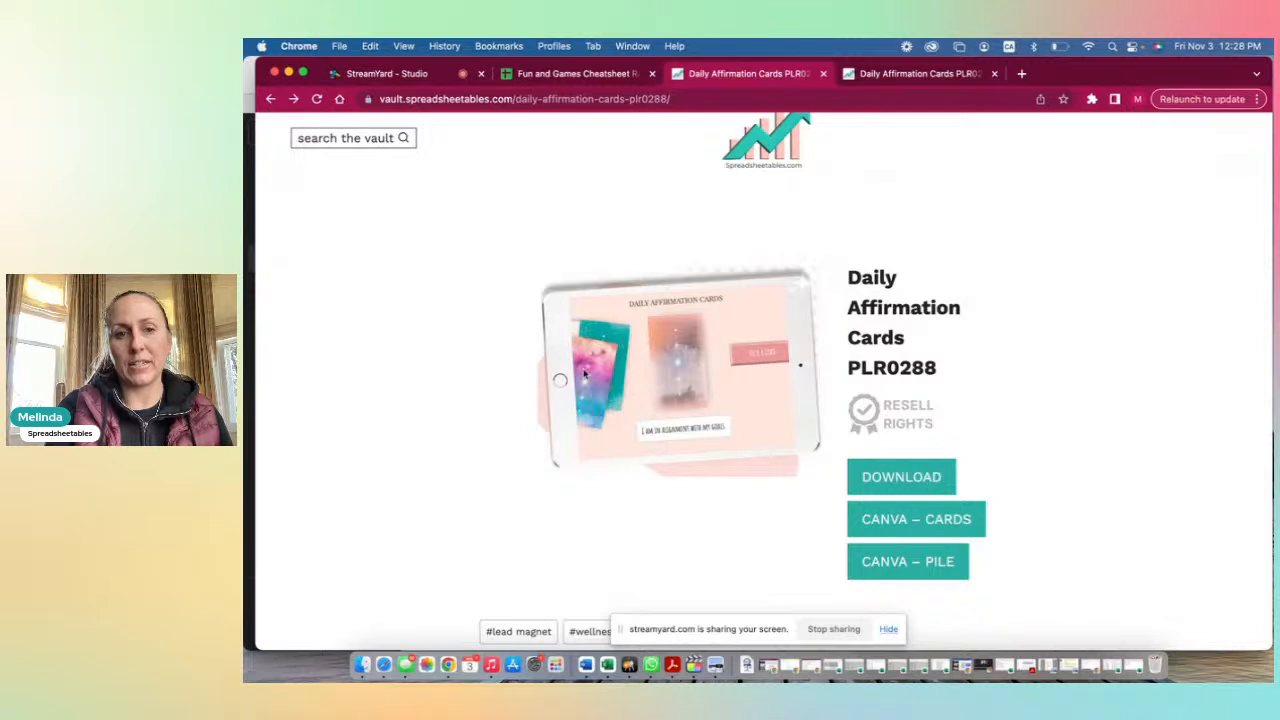
# Download the Daily Affirmation Cards PLR0288 template by making a copy of it in Google Sheets.
pyautogui.click(901, 484)
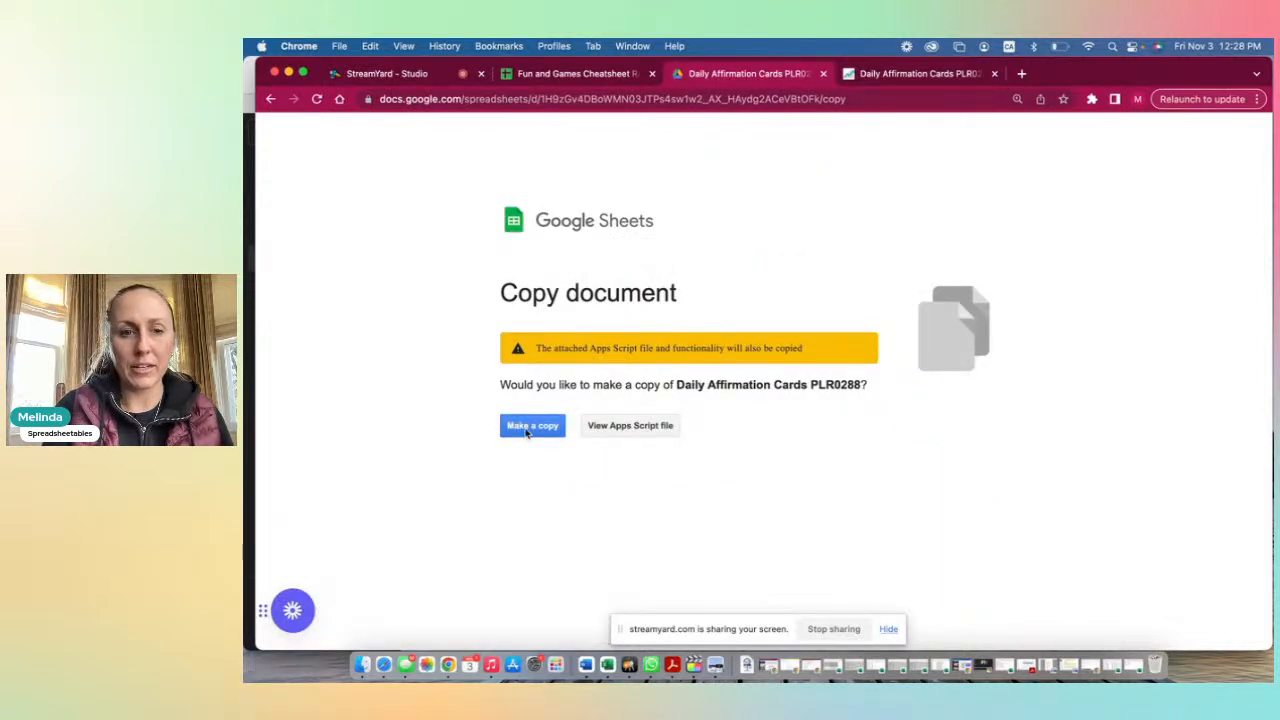
pyautogui.click(532, 426)
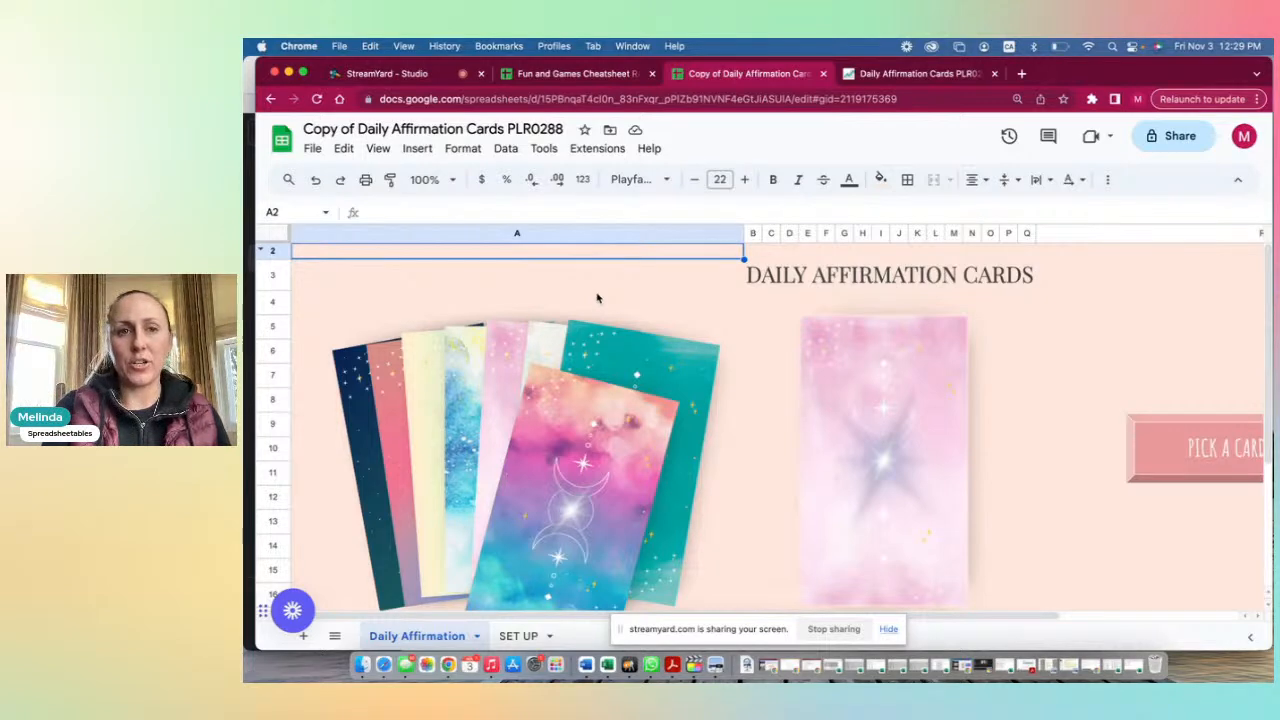
# Return to the Fun and Games Cheatsheet and replace the "edit#gid=0" ending of its URL with "copy".
pyautogui.click(605, 78)
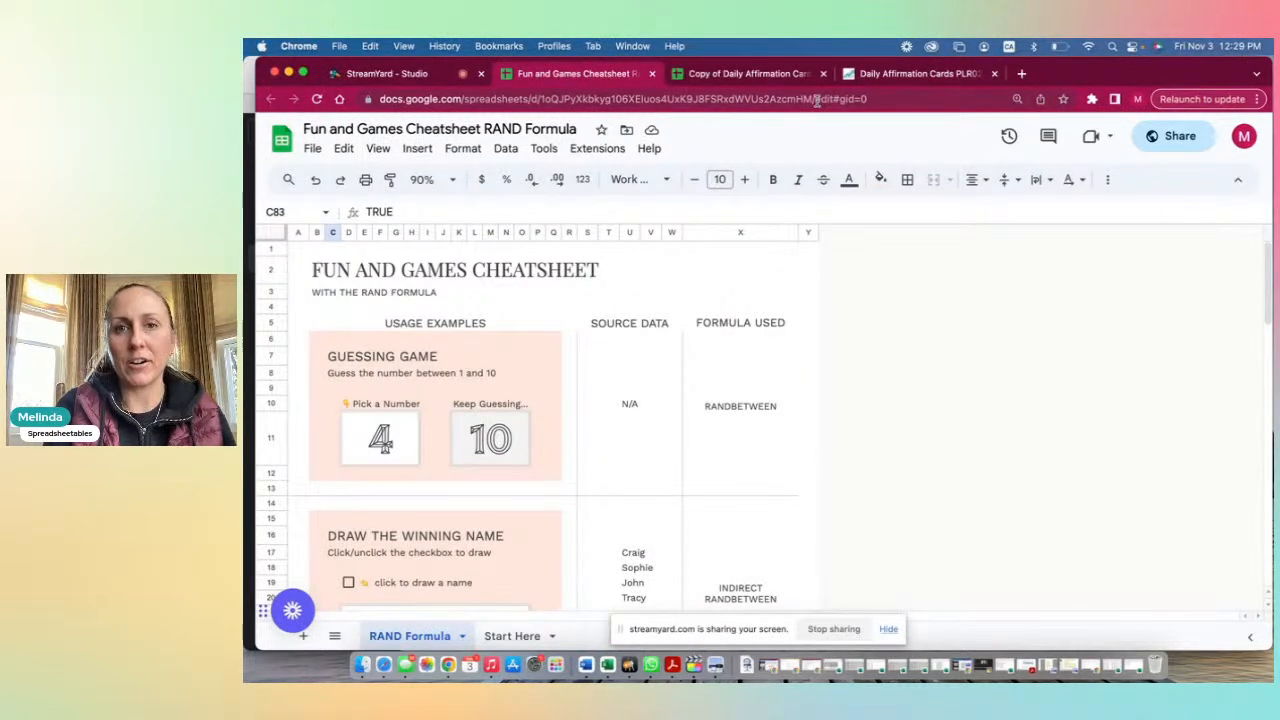
pyautogui.moveTo(815, 99); pyautogui.dragTo(872, 99)
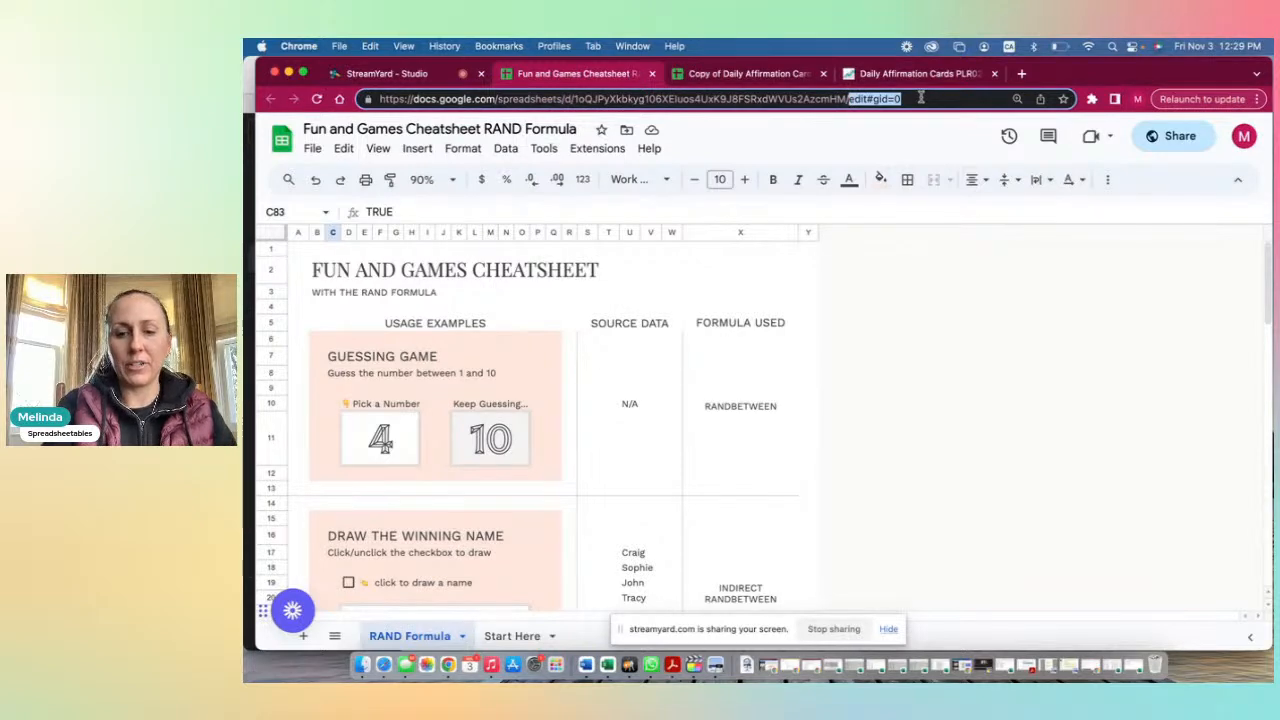
pyautogui.write('copy')
pyautogui.press('BackSpace')
pyautogui.press('BackSpace')
pyautogui.press('BackSpace')
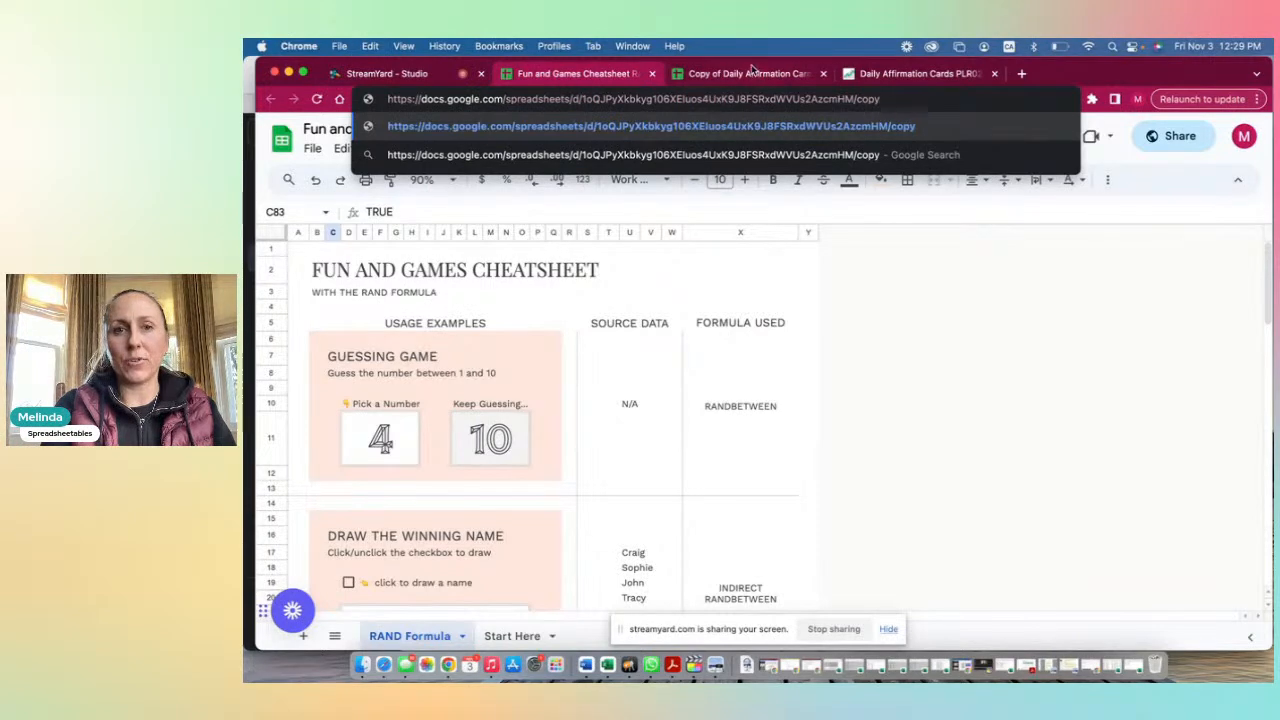
# Switch to the Copy of Daily Affirmation Cards PLR0288 spreadsheet, set its zoom to 75%, and hide the screen-sharing notice.
pyautogui.click(750, 73)
pyautogui.moveTo(787, 307)
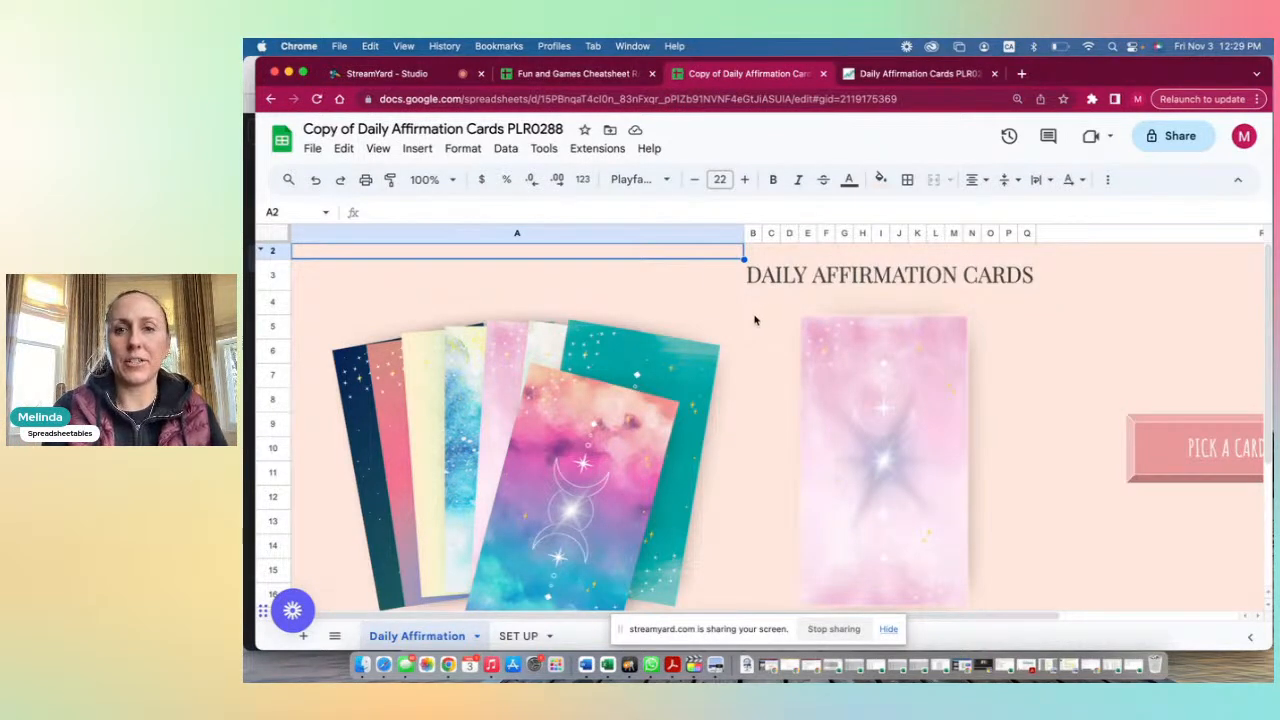
pyautogui.click(450, 182)
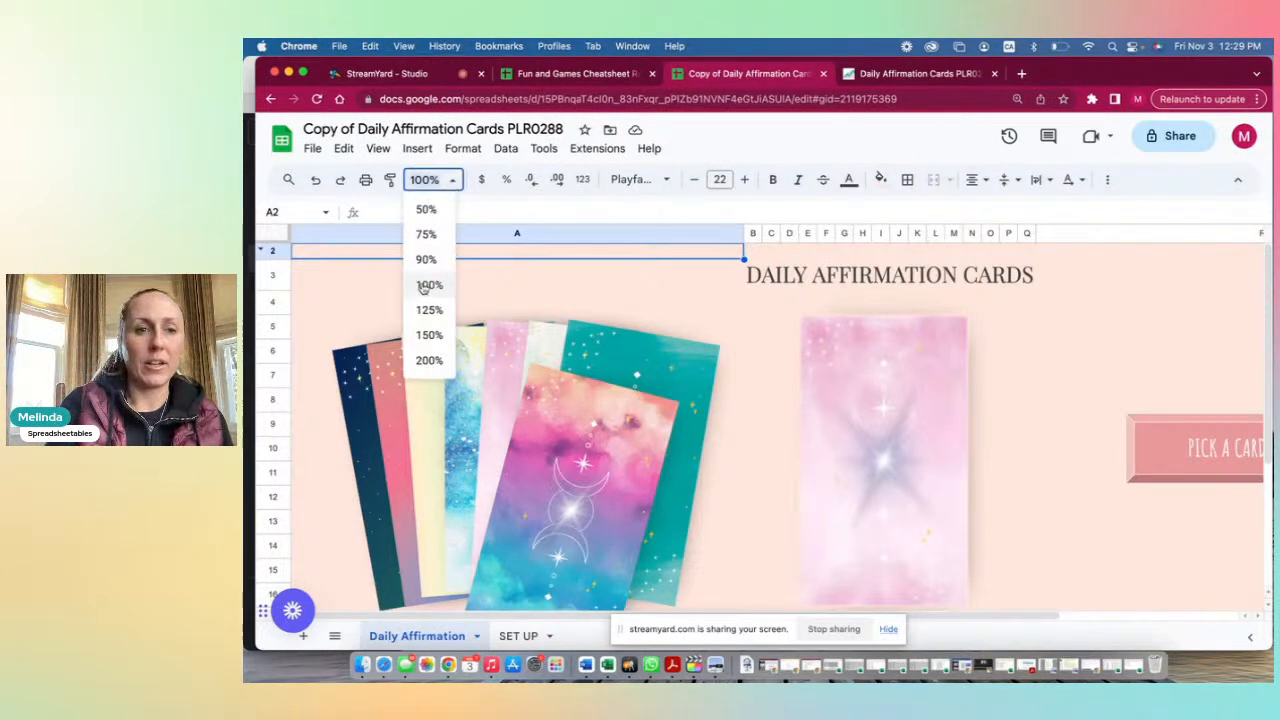
pyautogui.click(425, 259)
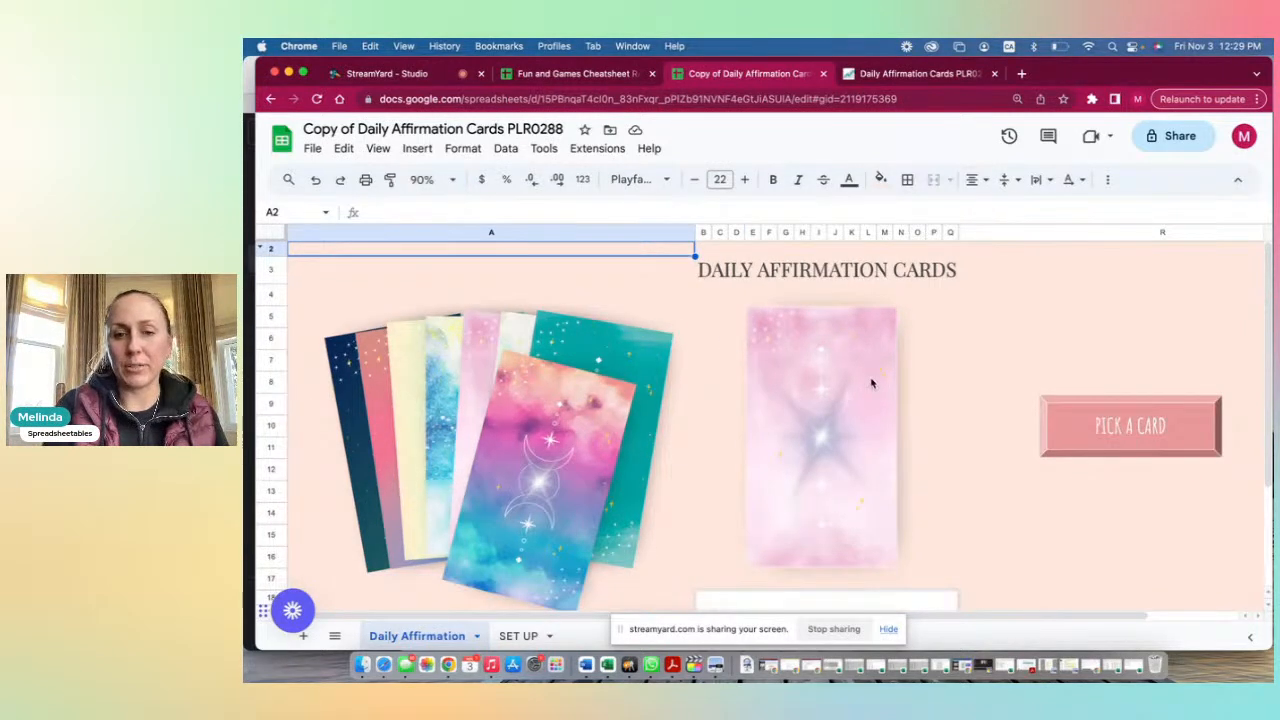
pyautogui.click(440, 179)
pyautogui.click(425, 234)
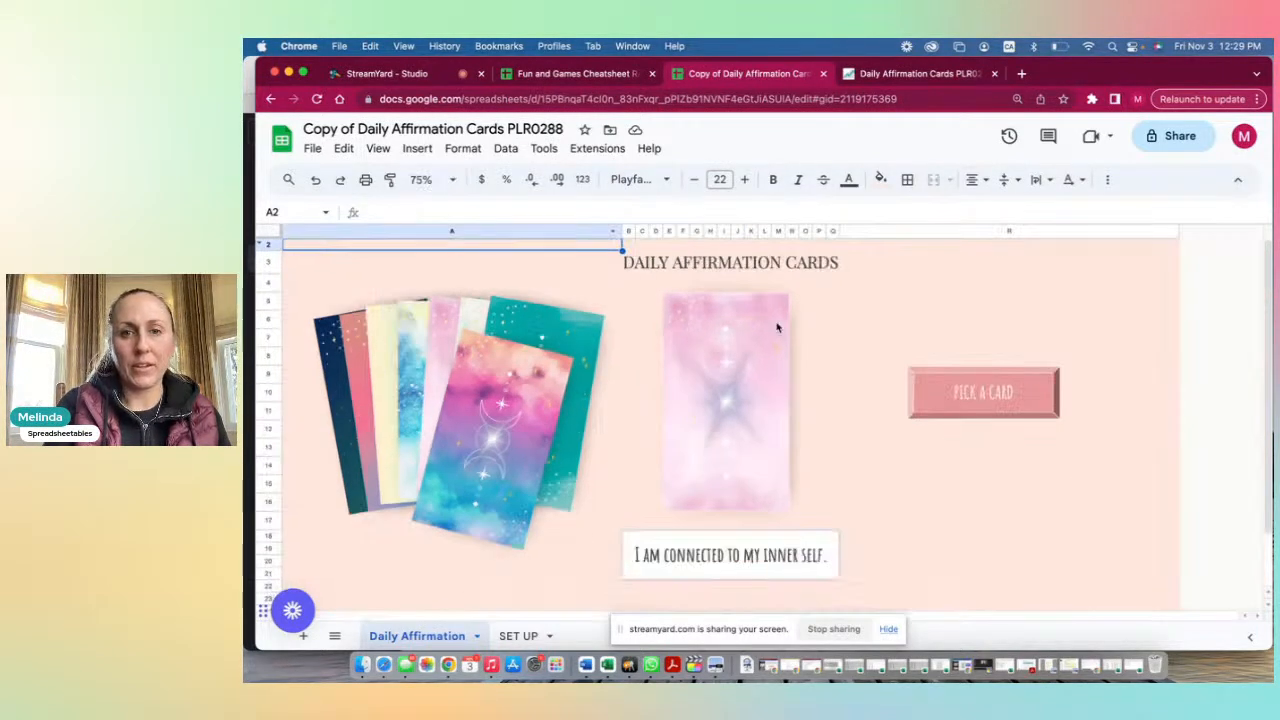
pyautogui.click(1086, 486)
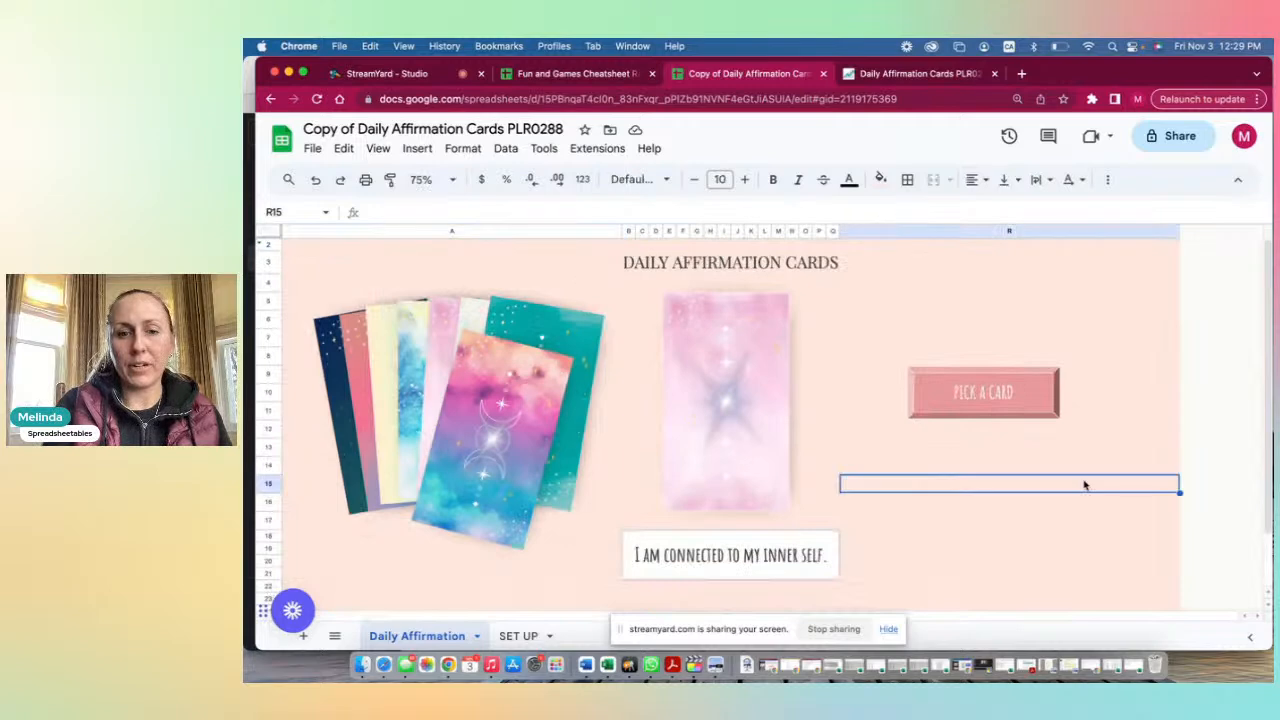
pyautogui.click(889, 629)
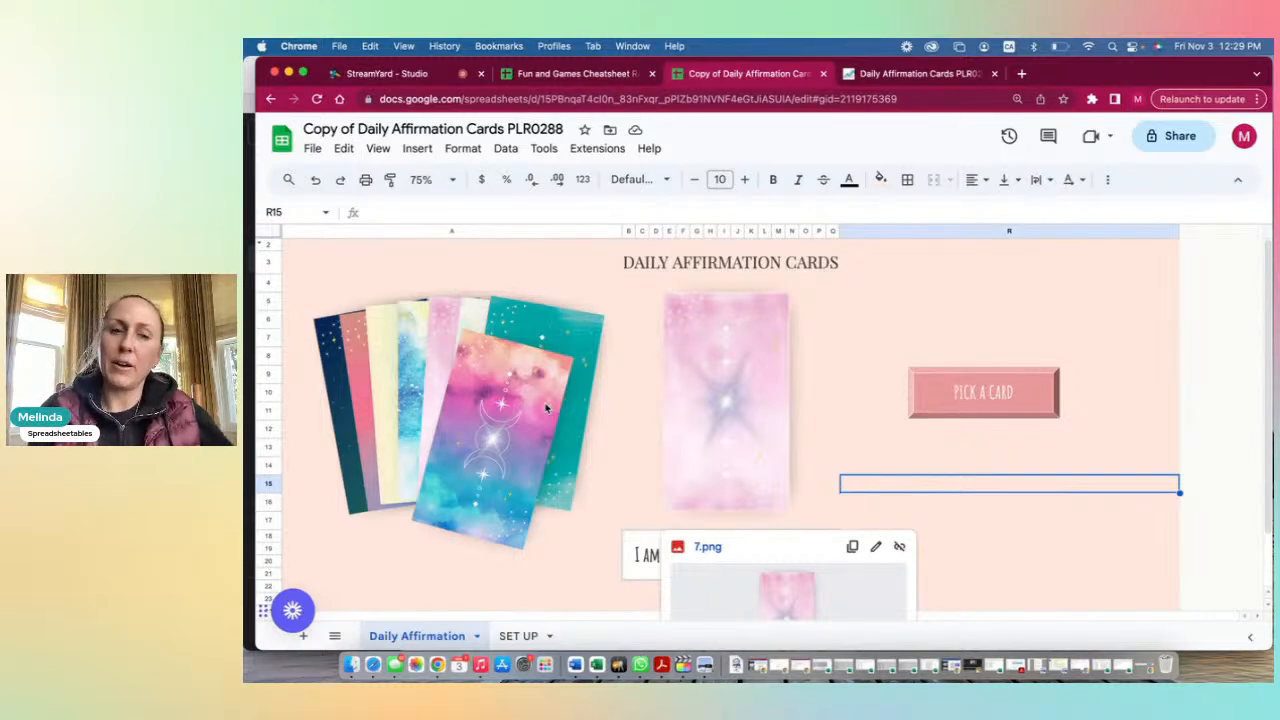
pyautogui.click(632, 268)
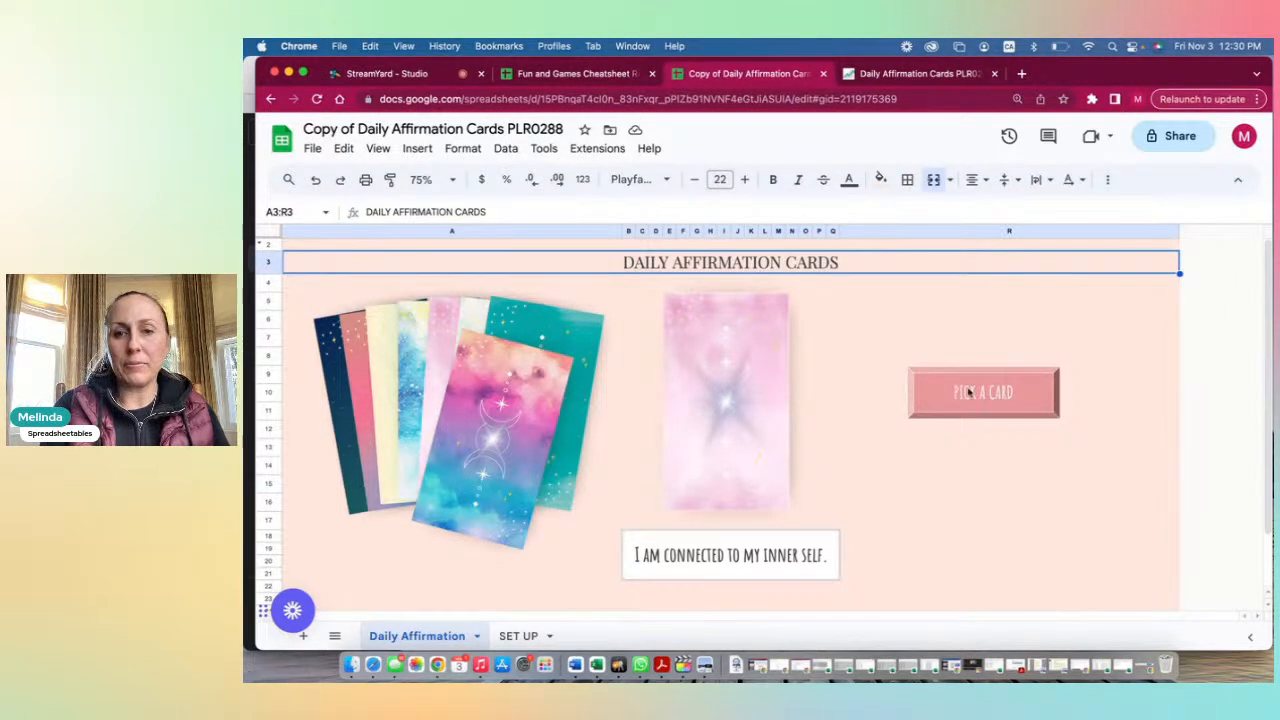
pyautogui.click(1018, 319)
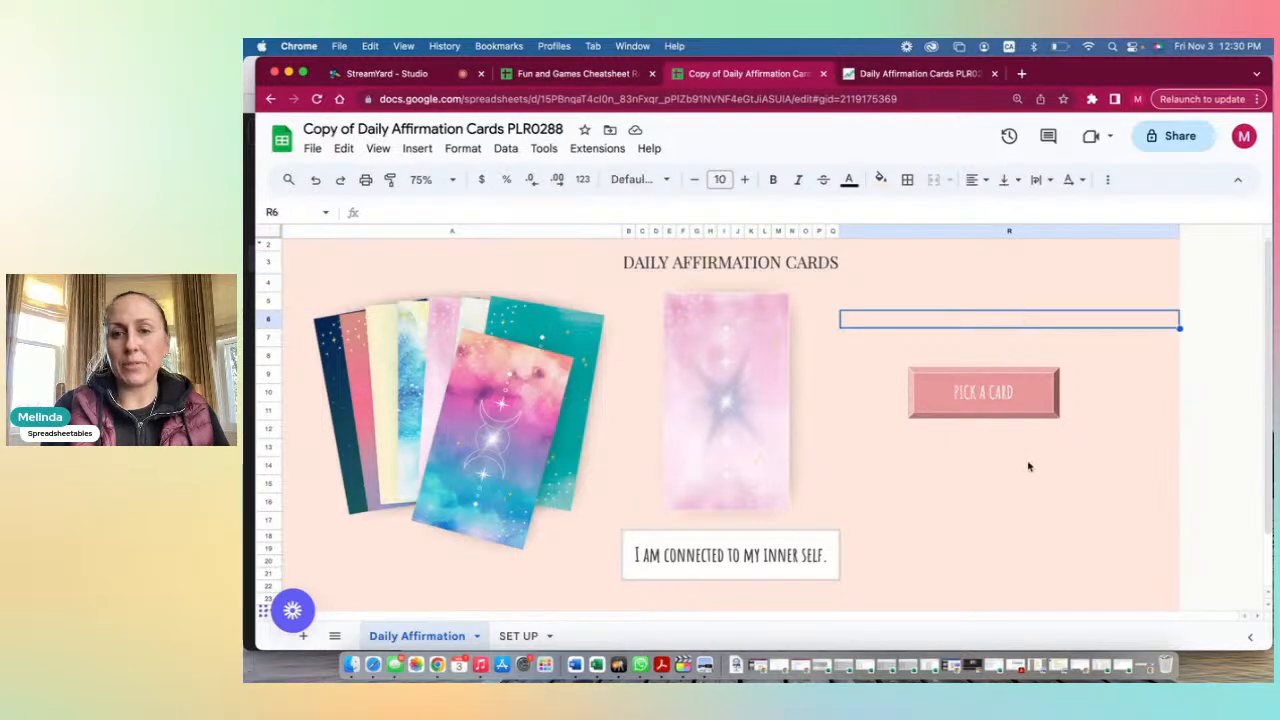
pyautogui.click(1100, 600)
# Try to draw a new affirmation card with the PICK A CARD button and dismiss the script notices.
pyautogui.click(991, 395)
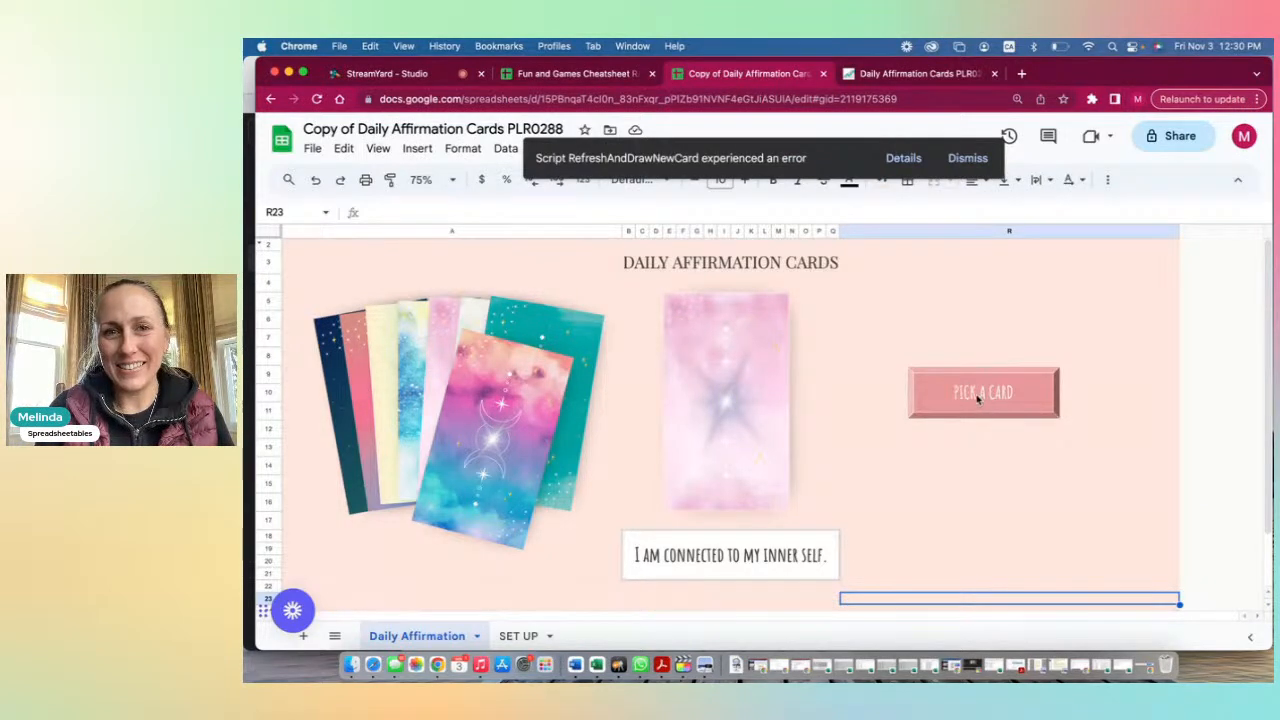
pyautogui.click(967, 158)
pyautogui.click(972, 400)
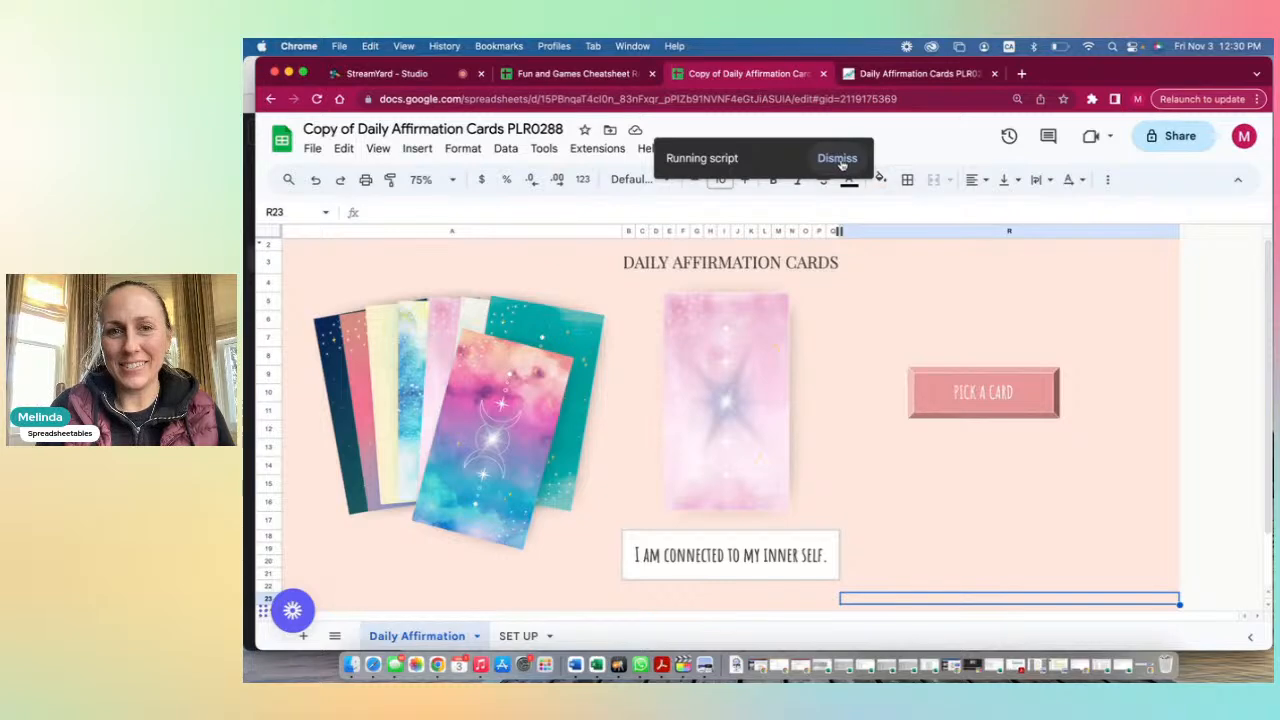
pyautogui.click(839, 159)
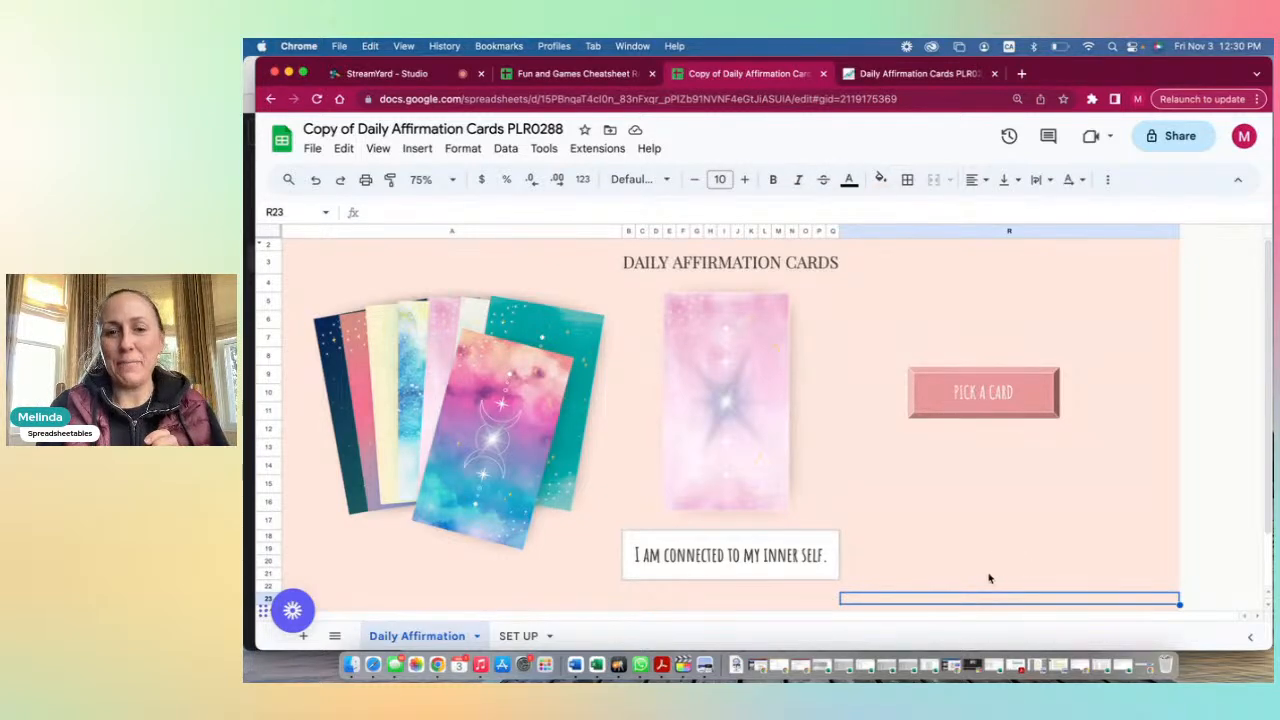
# Authorize the PICK A CARD script with the Google account, allowing its access to spreadsheets, and draw a new card.
pyautogui.click(975, 393)
pyautogui.click(900, 419)
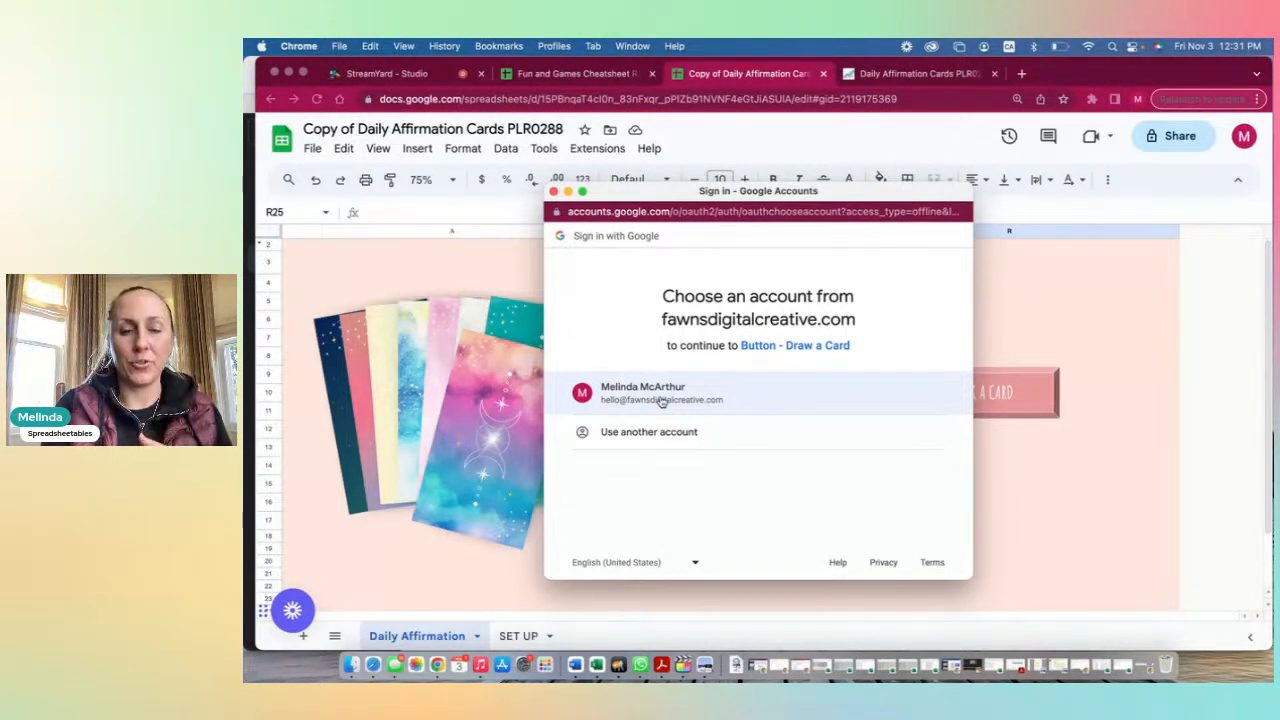
pyautogui.click(661, 398)
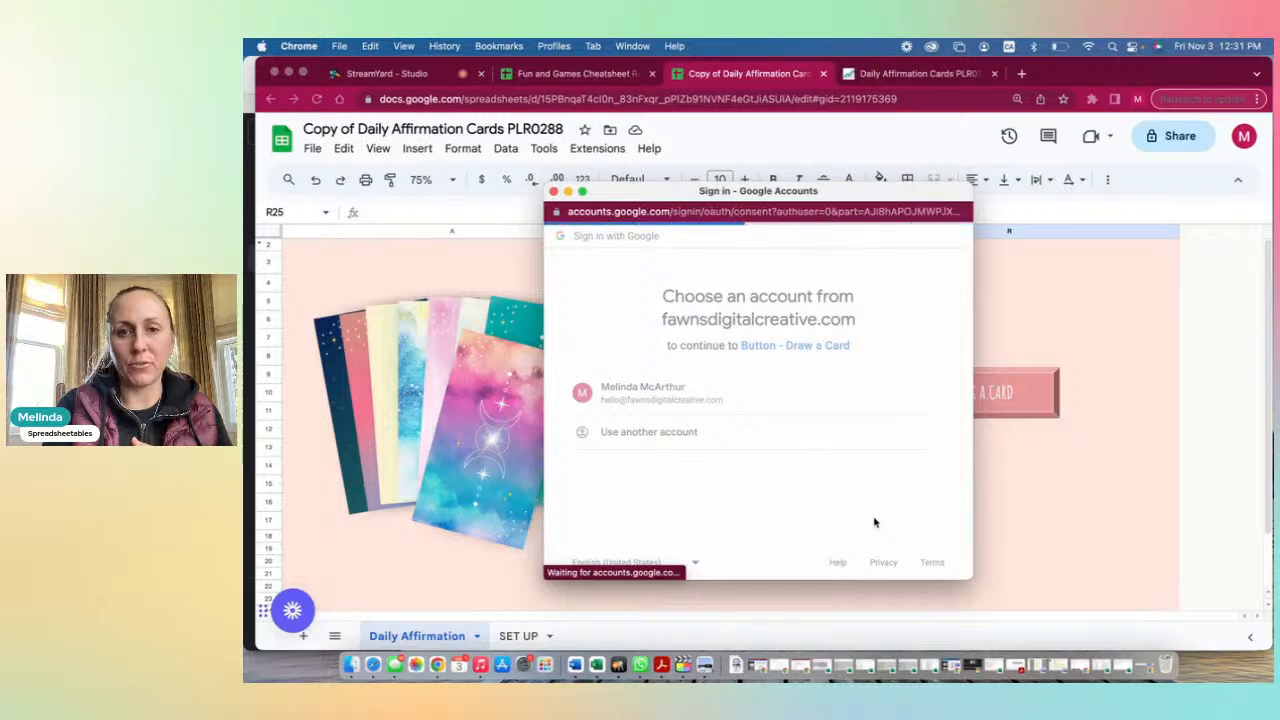
pyautogui.scroll(-3, 874, 524)
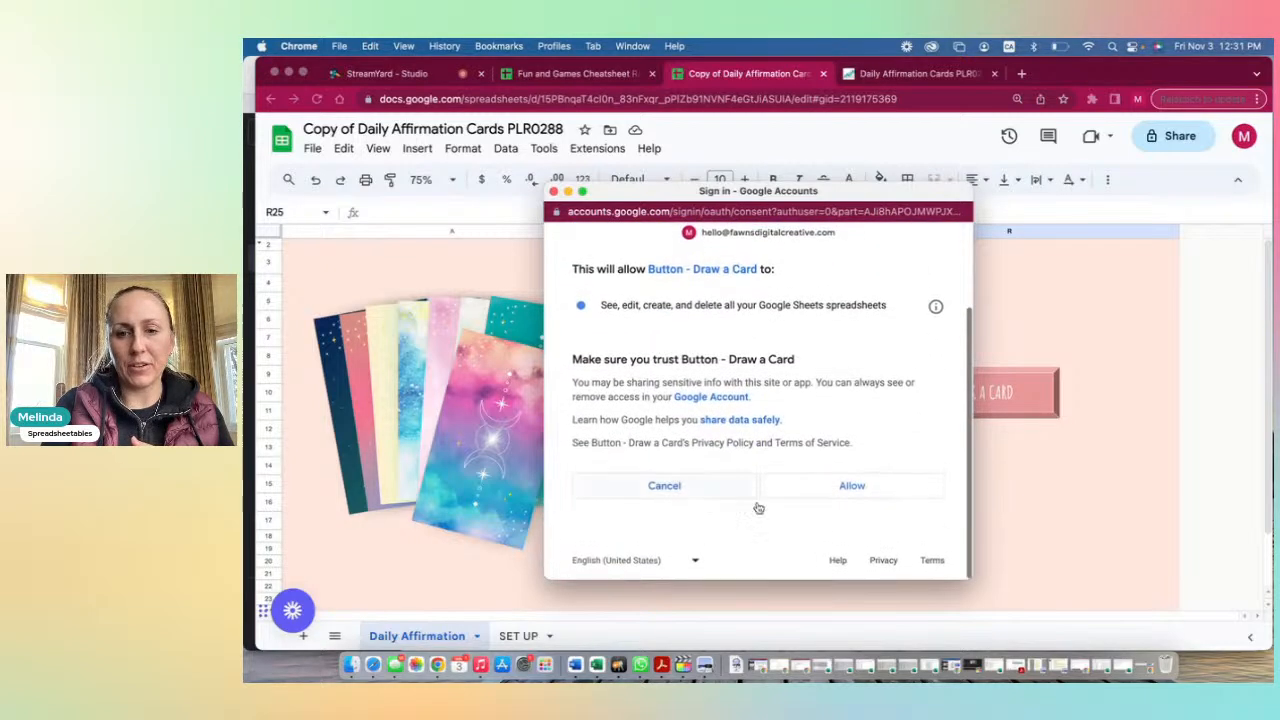
pyautogui.click(850, 487)
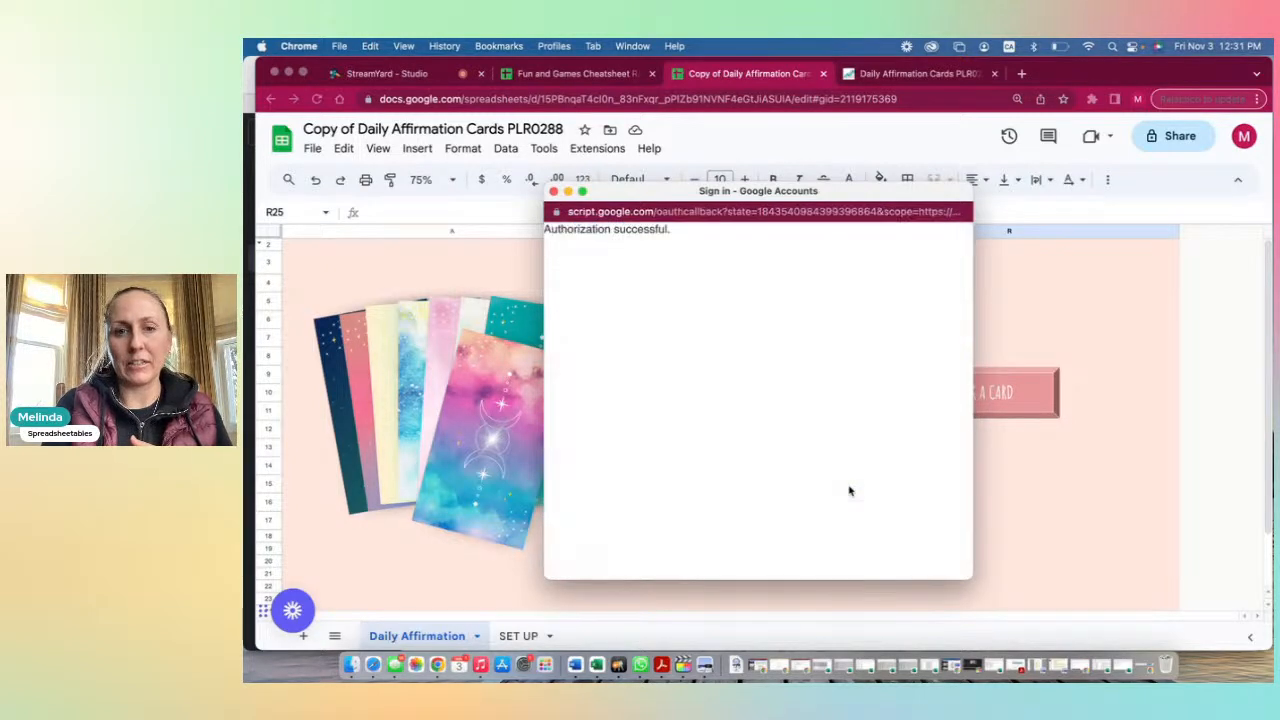
pyautogui.click(982, 402)
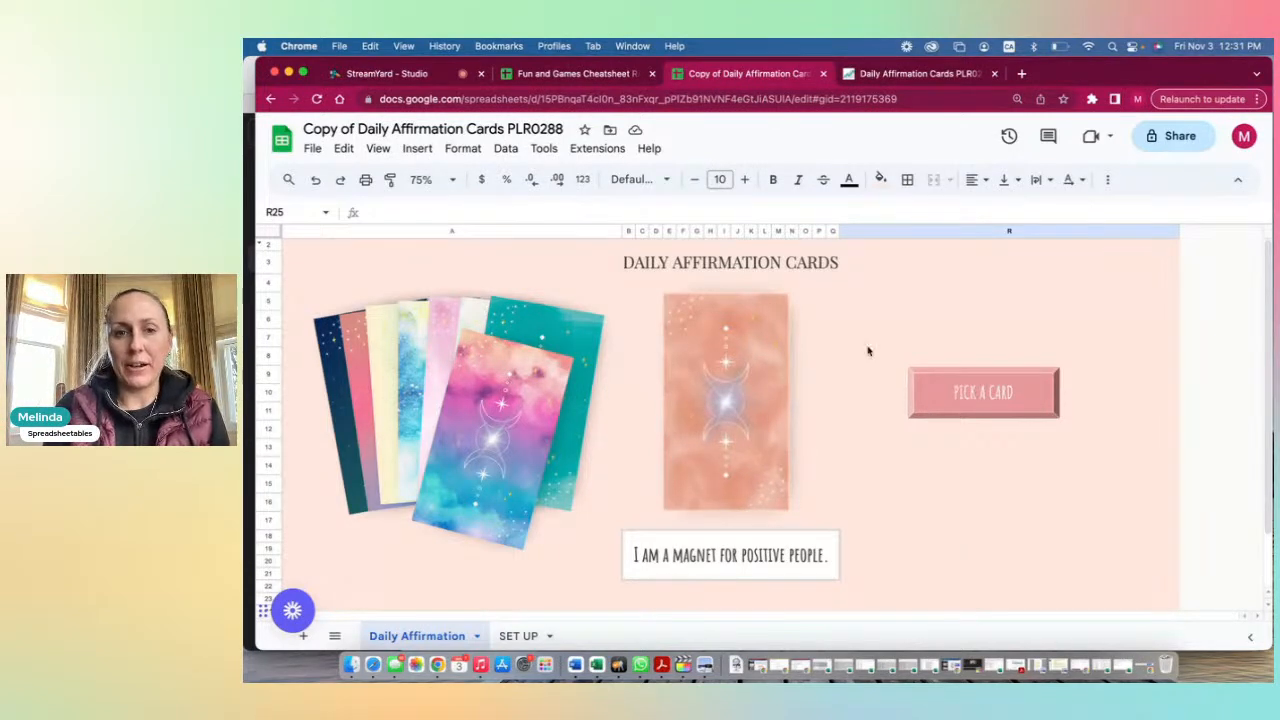
# Change the font of the DAILY AFFIRMATION CARDS title to Bagel Fat One.
pyautogui.click(635, 265)
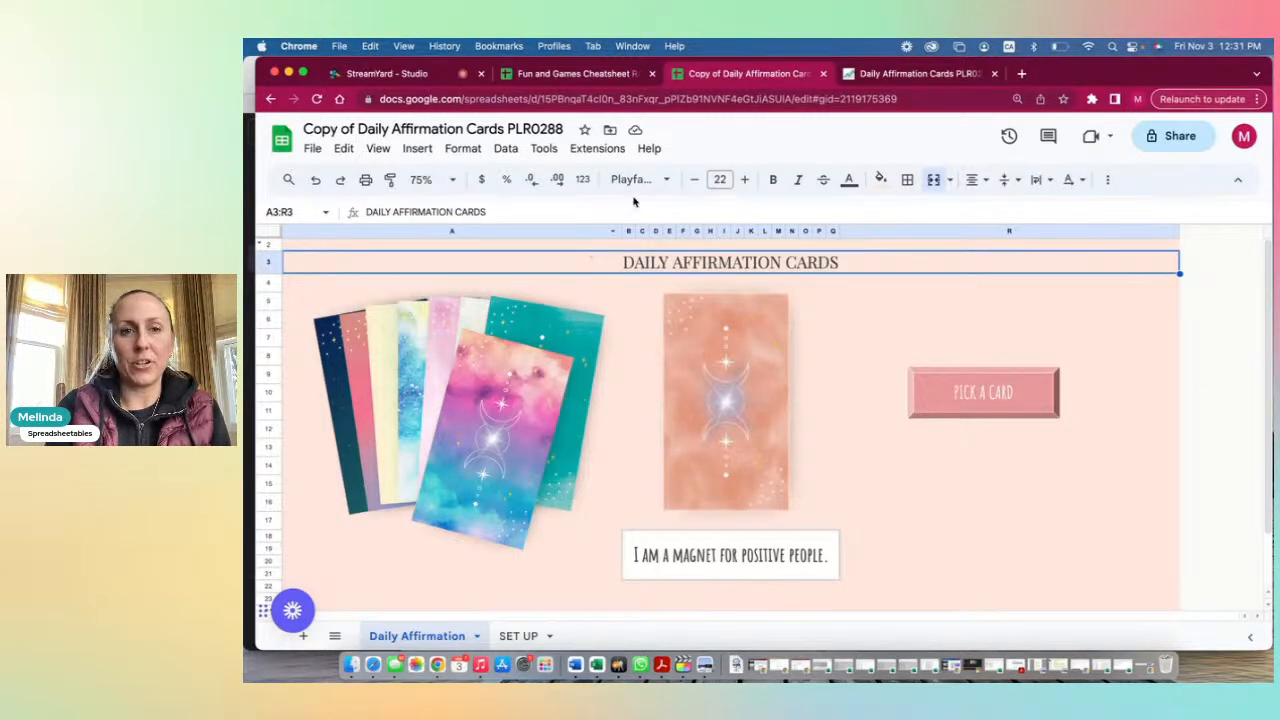
pyautogui.click(664, 180)
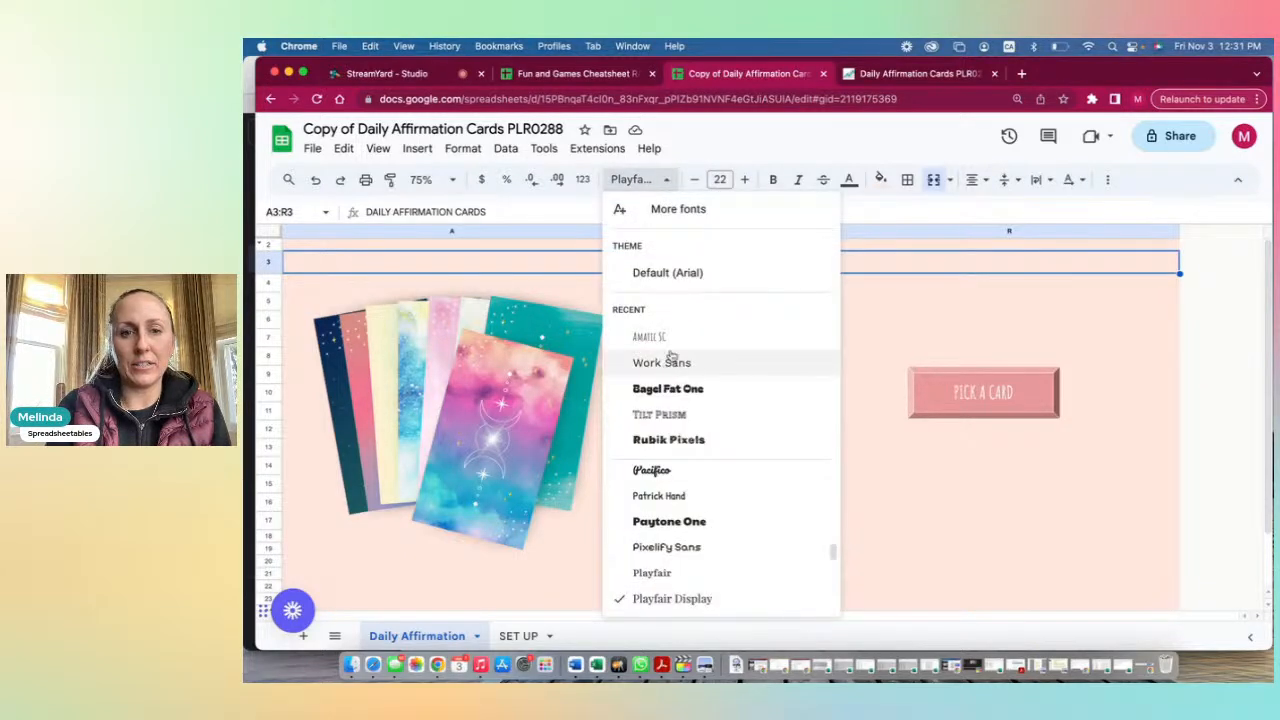
pyautogui.click(670, 391)
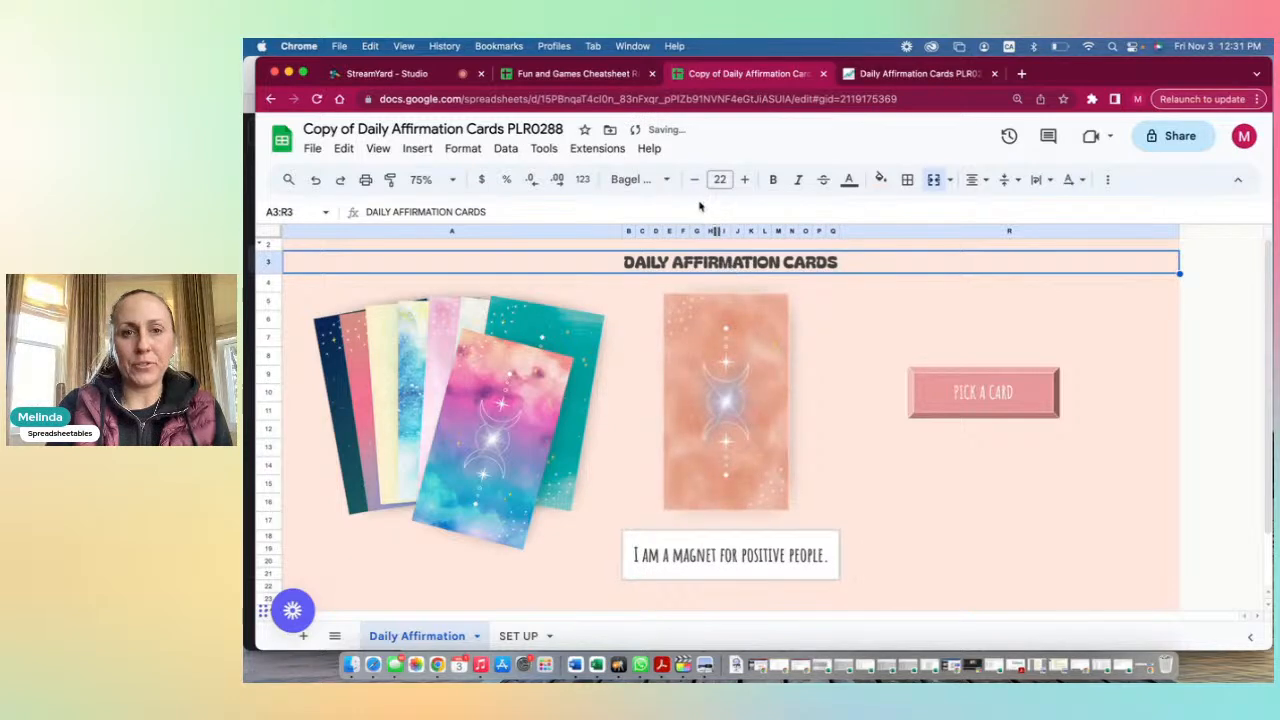
pyautogui.click(848, 319)
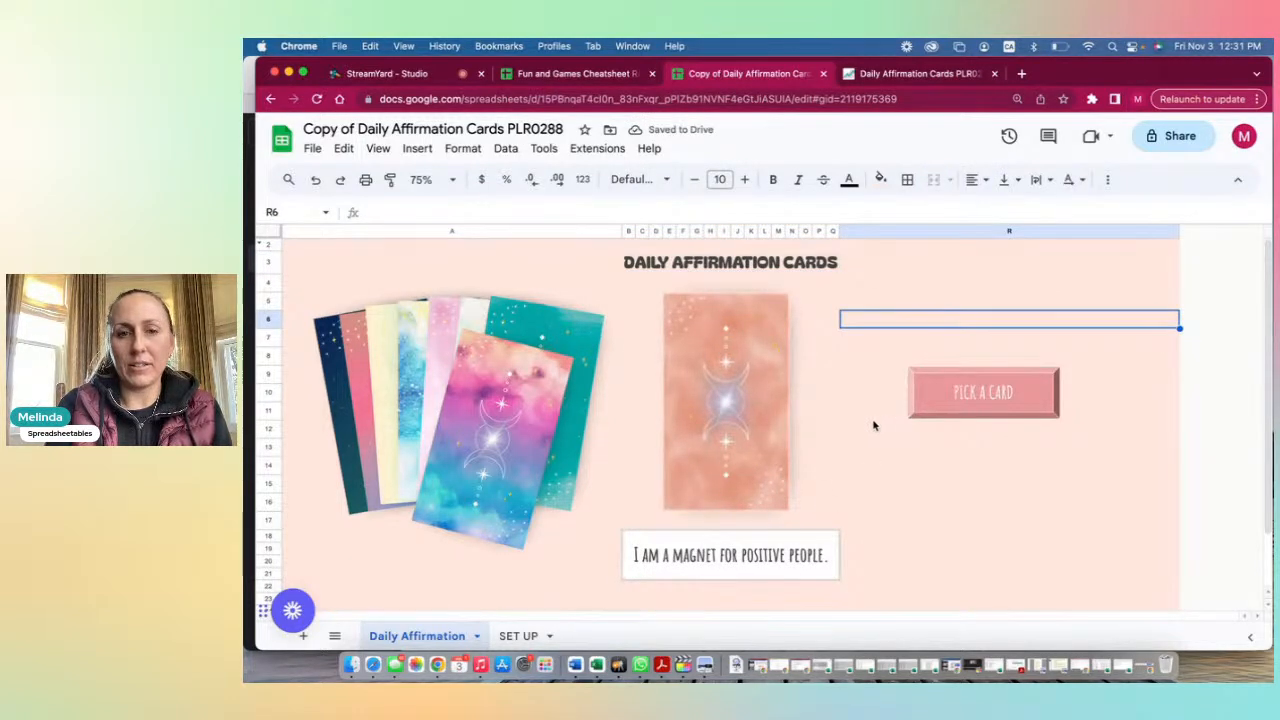
# Change the font of the affirmation text in B18:Q21 to Work Sans.
pyautogui.click(741, 562)
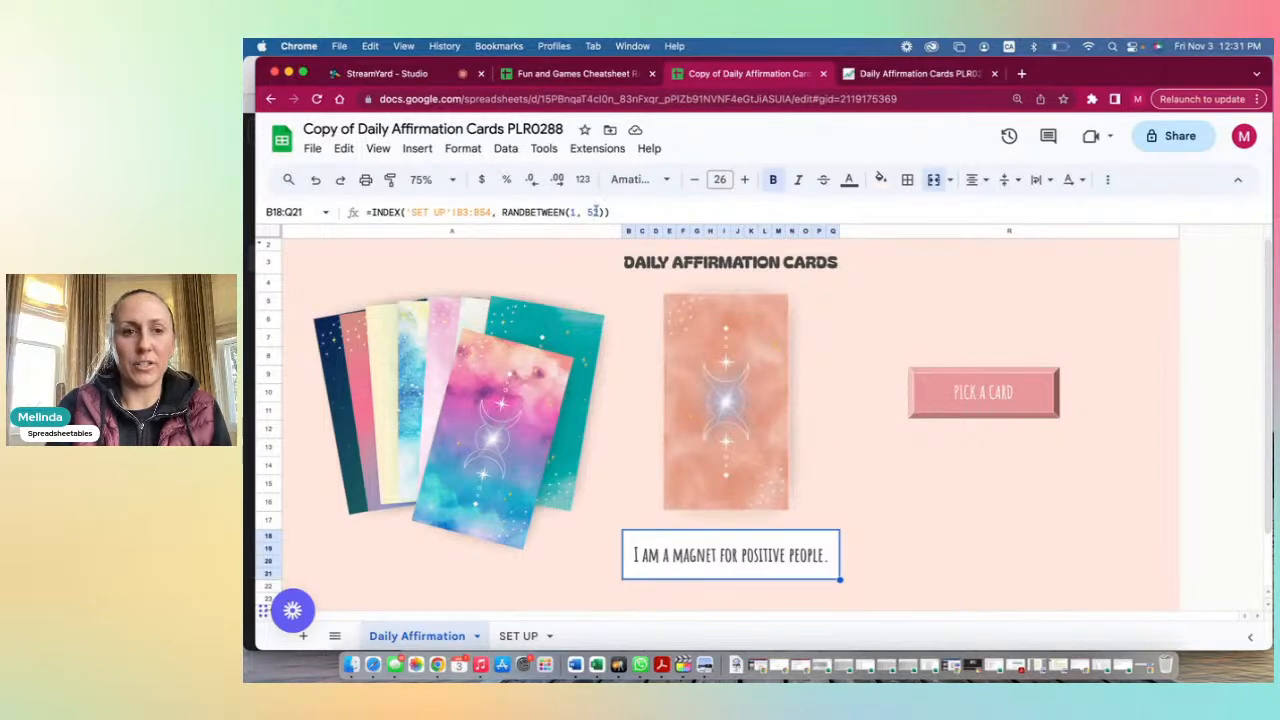
pyautogui.click(667, 181)
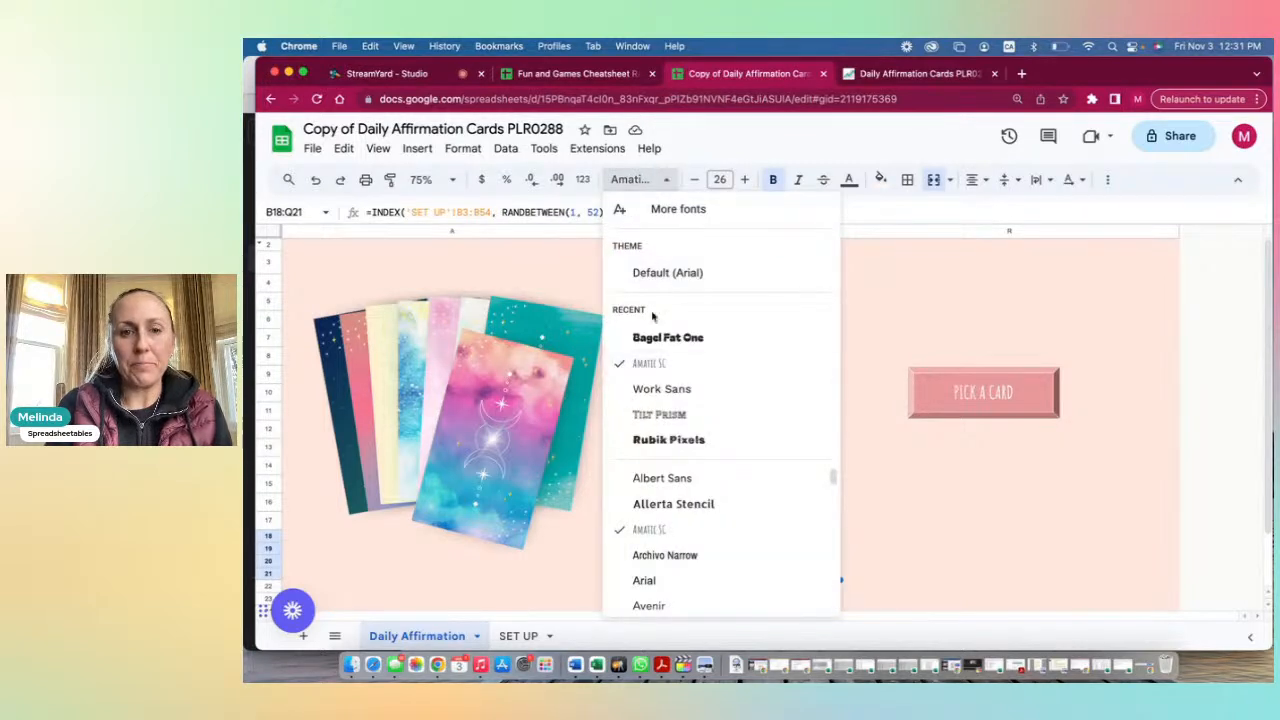
pyautogui.click(662, 389)
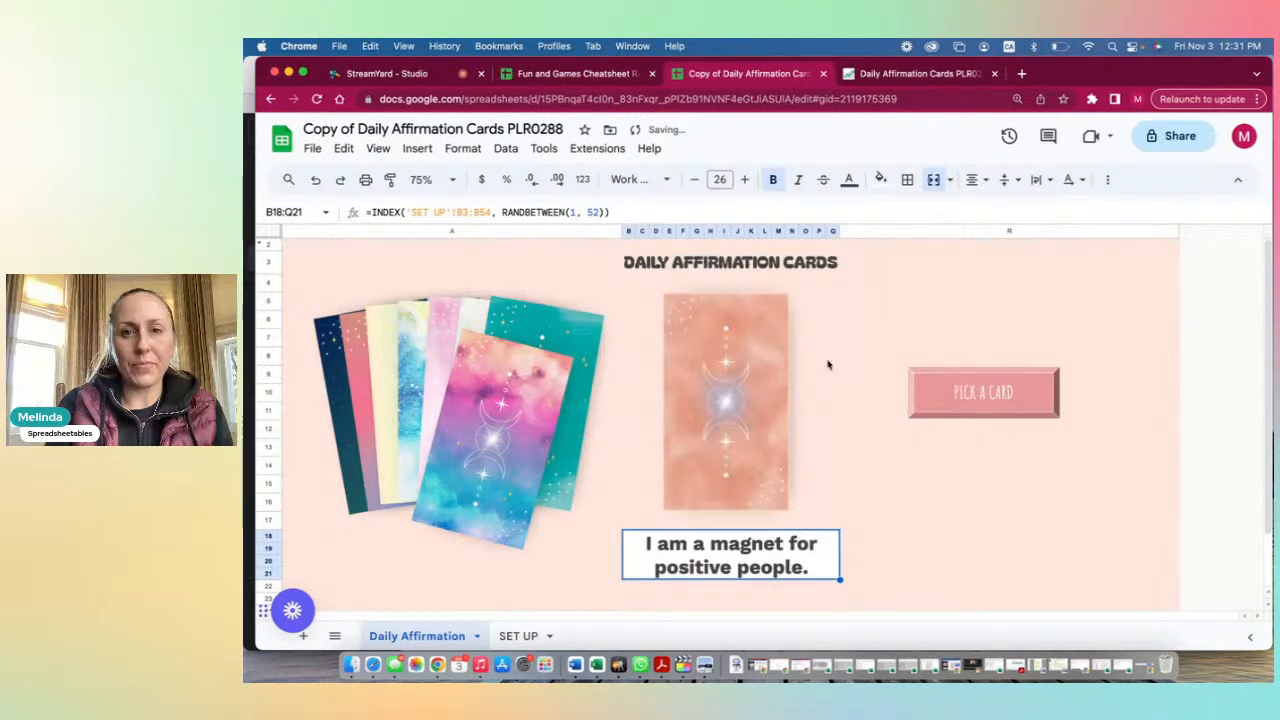
# Color the affirmation text in B18:Q21 pale blue, and replace that with a stronger blue.
pyautogui.click(849, 181)
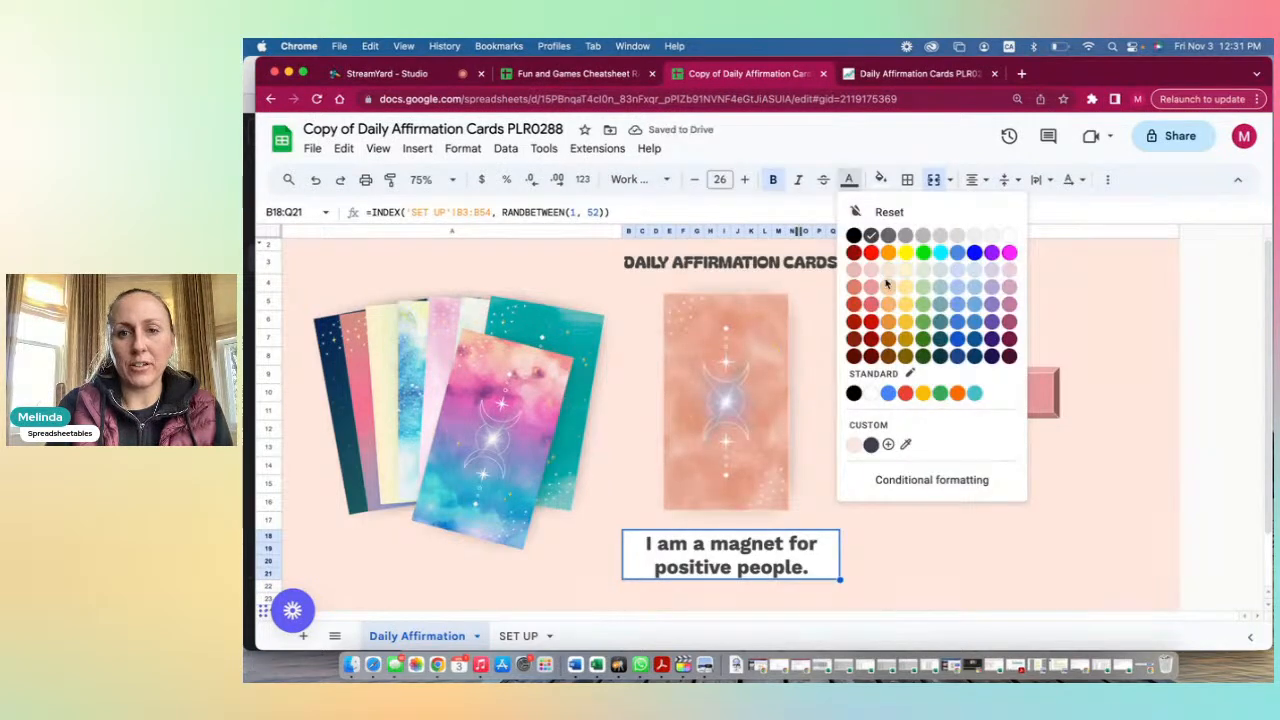
pyautogui.click(962, 275)
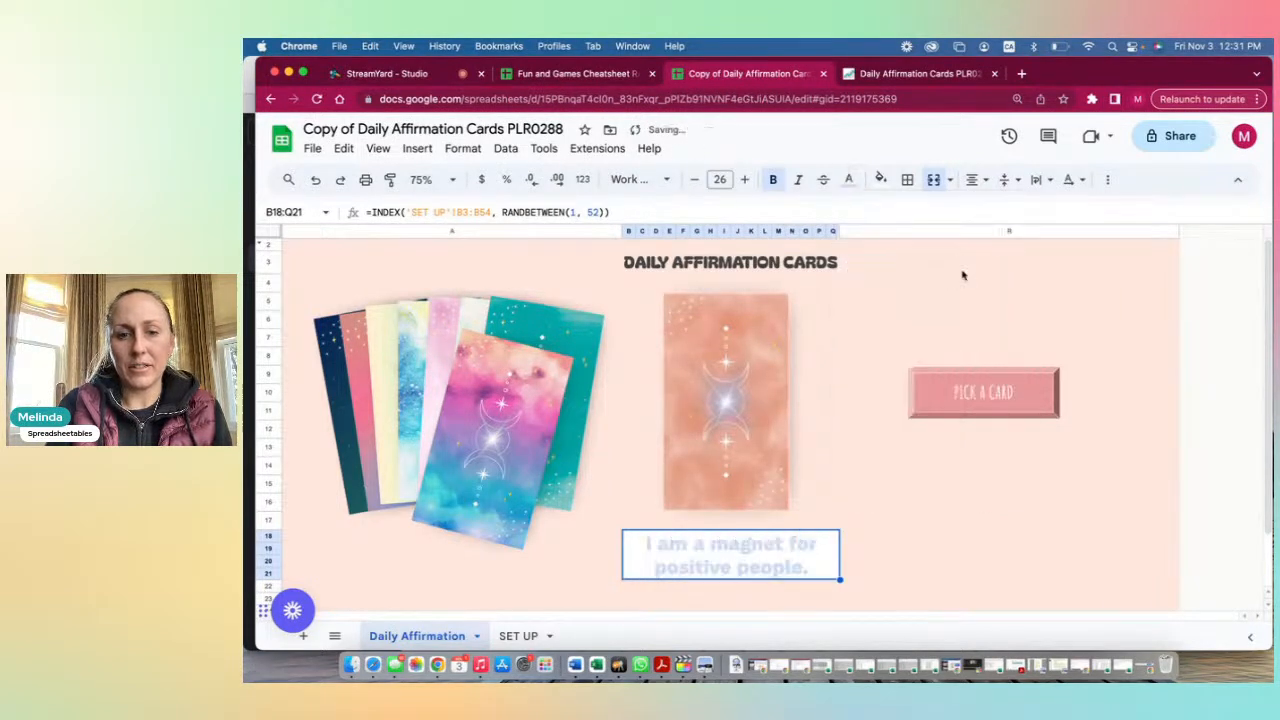
pyautogui.click(966, 522)
pyautogui.click(790, 576)
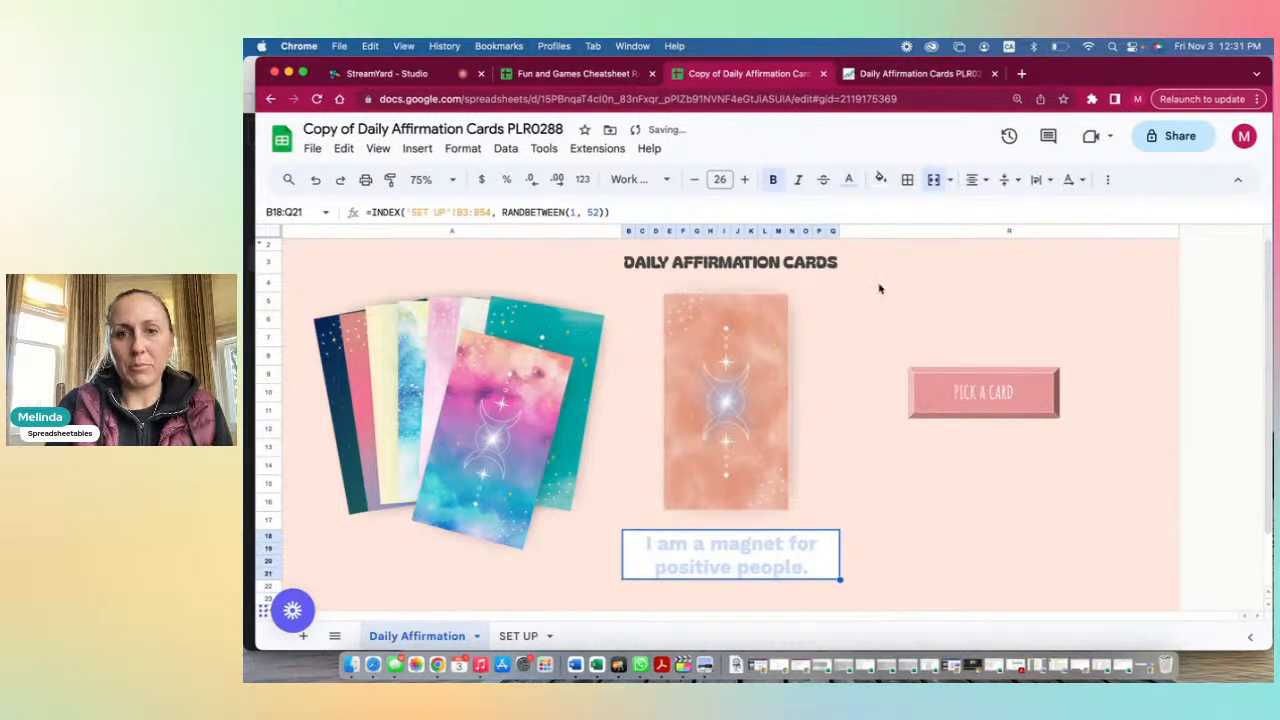
pyautogui.click(849, 181)
pyautogui.click(957, 322)
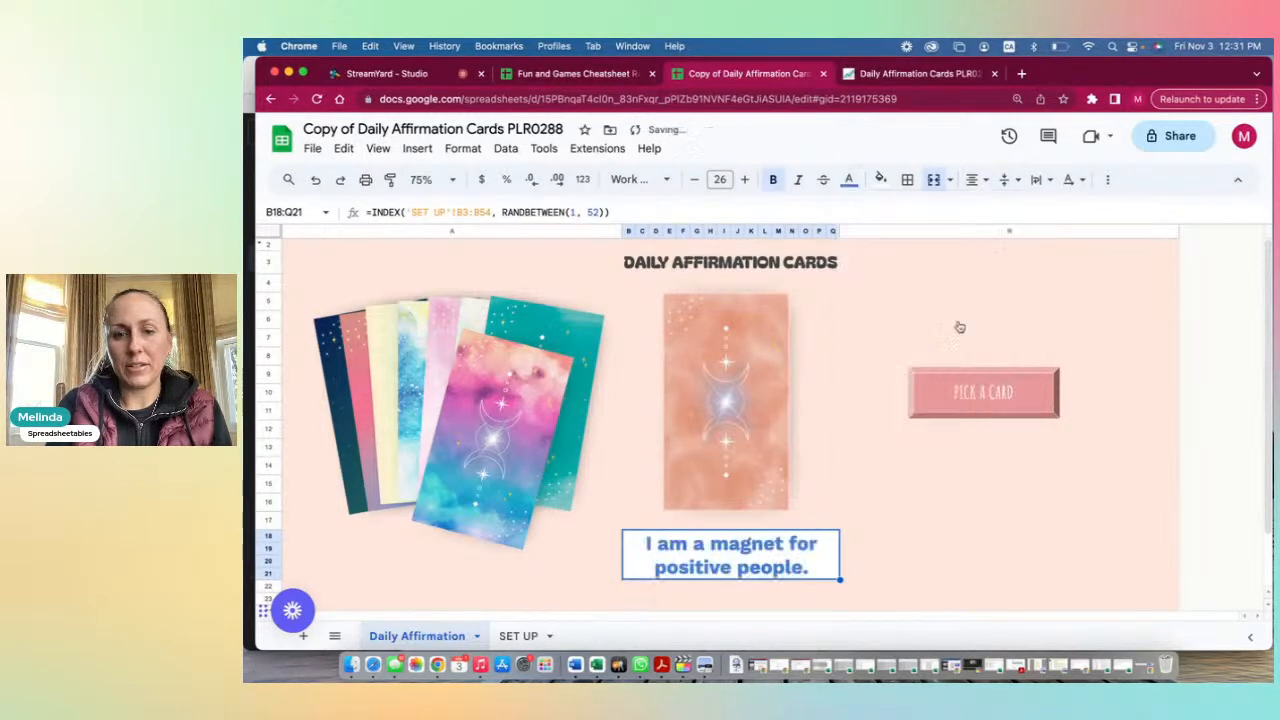
pyautogui.click(989, 527)
# Fill the background of the card area A2:R23 with light blue.
pyautogui.moveTo(1160, 602)
pyautogui.mouseDown()
pyautogui.moveTo(612, 294)
pyautogui.moveTo(497, 281)
pyautogui.moveTo(486, 246)
pyautogui.mouseUp()
pyautogui.click(880, 179)
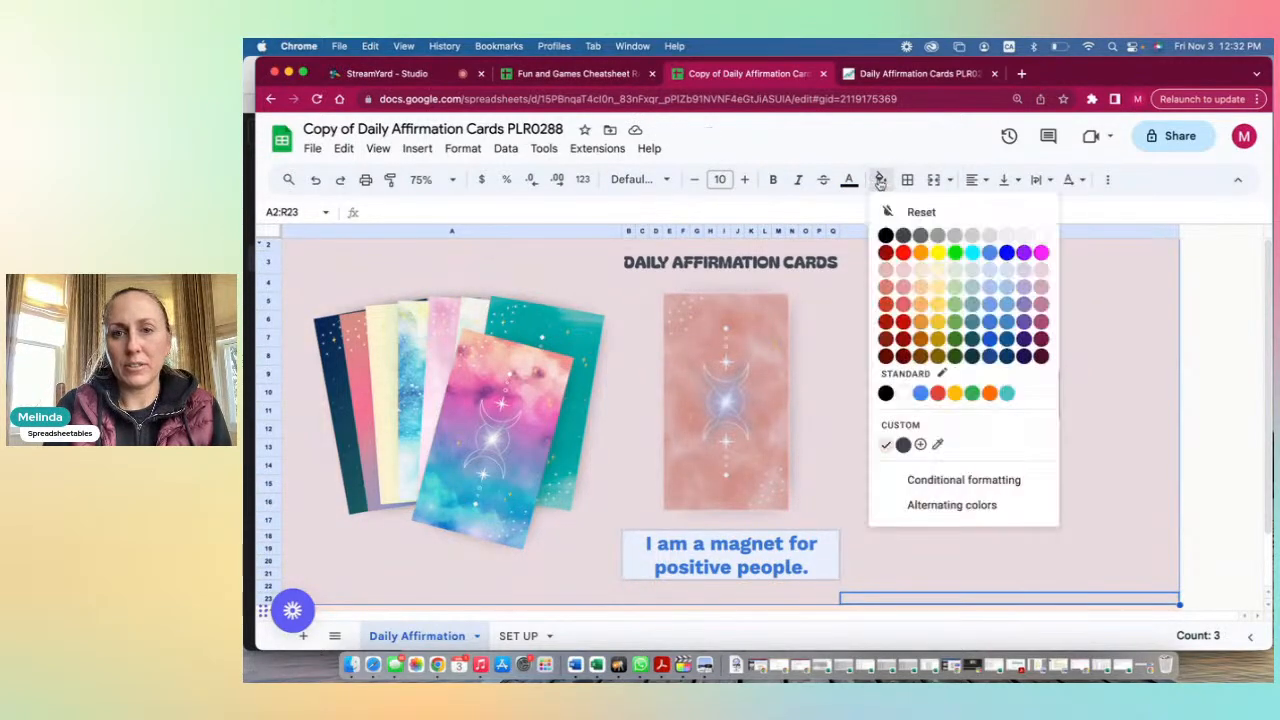
pyautogui.click(1006, 270)
pyautogui.click(1050, 324)
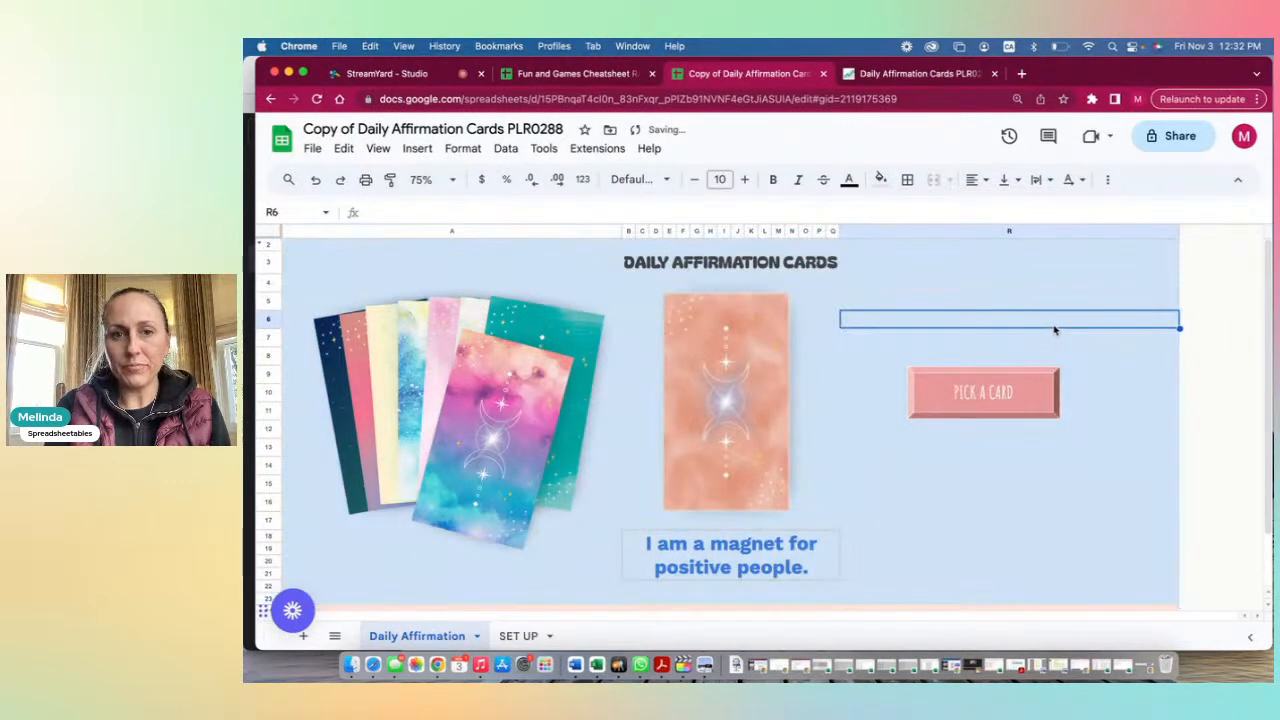
# Undo the light blue background fill and the blue color of the affirmation text.
pyautogui.click(1146, 450)
pyautogui.press('super+z')
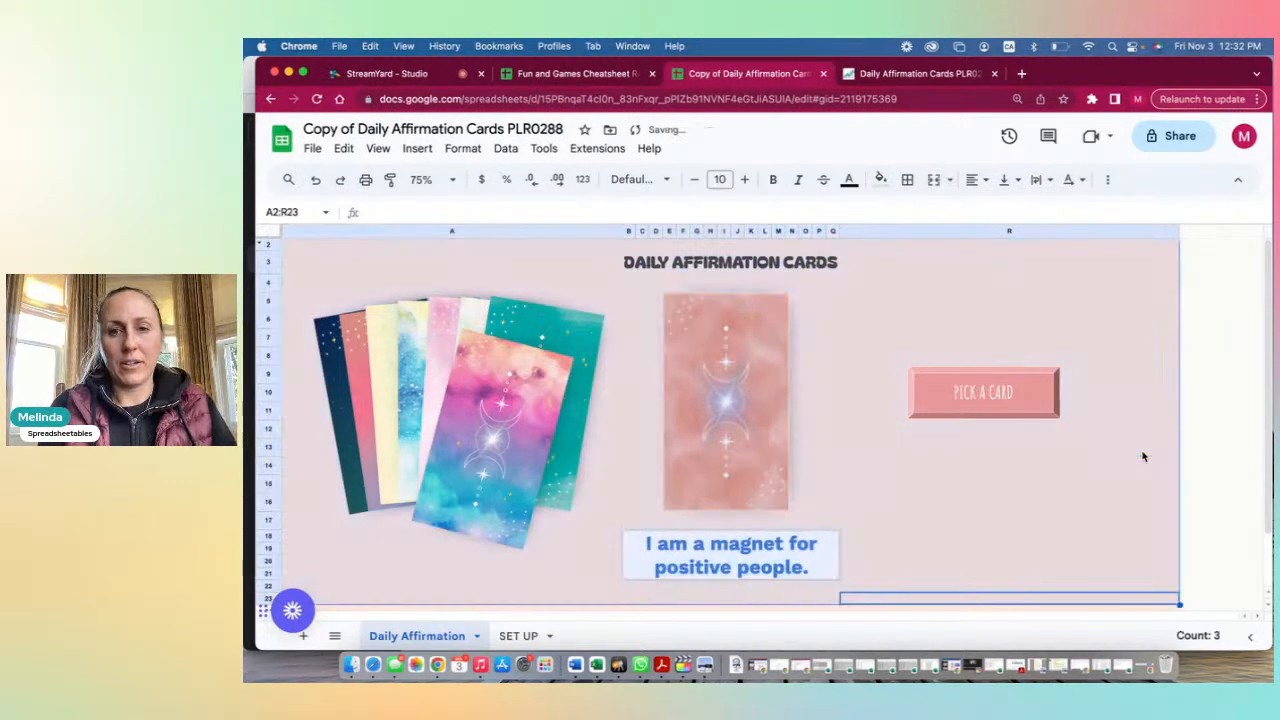
pyautogui.press('super+z')
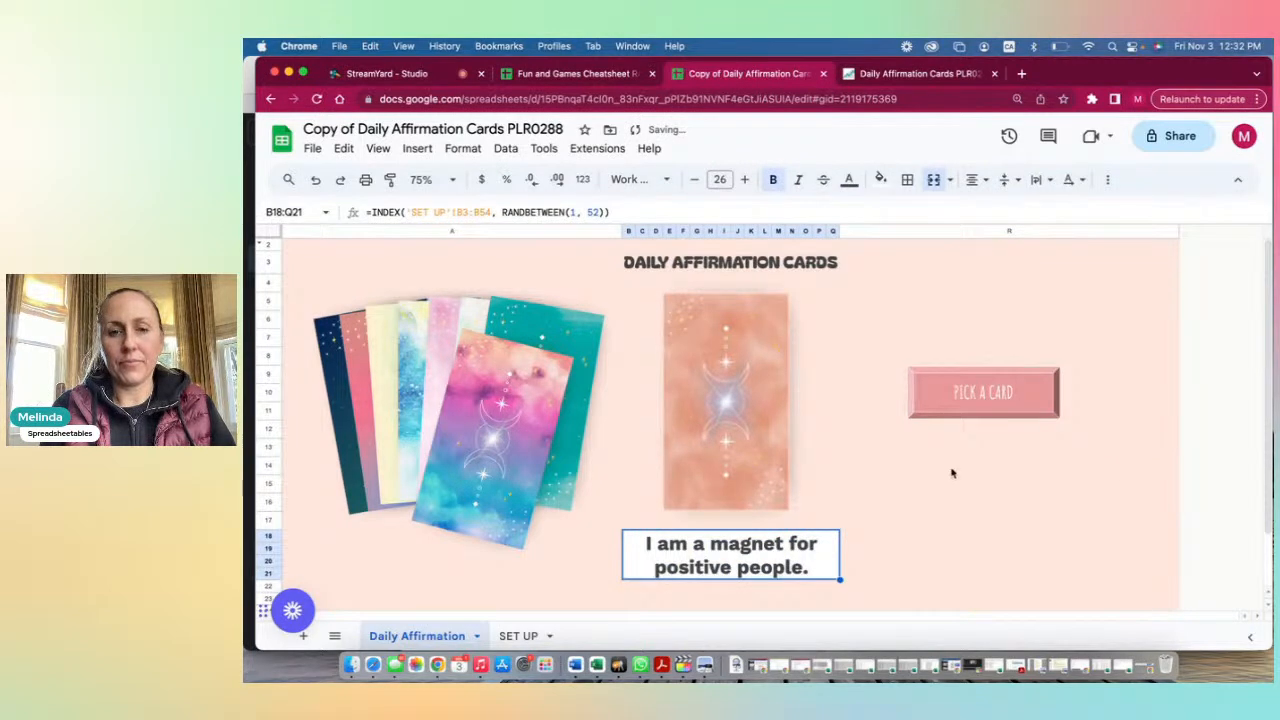
# Draw another random affirmation card with the PICK A CARD button.
pyautogui.click(1031, 400)
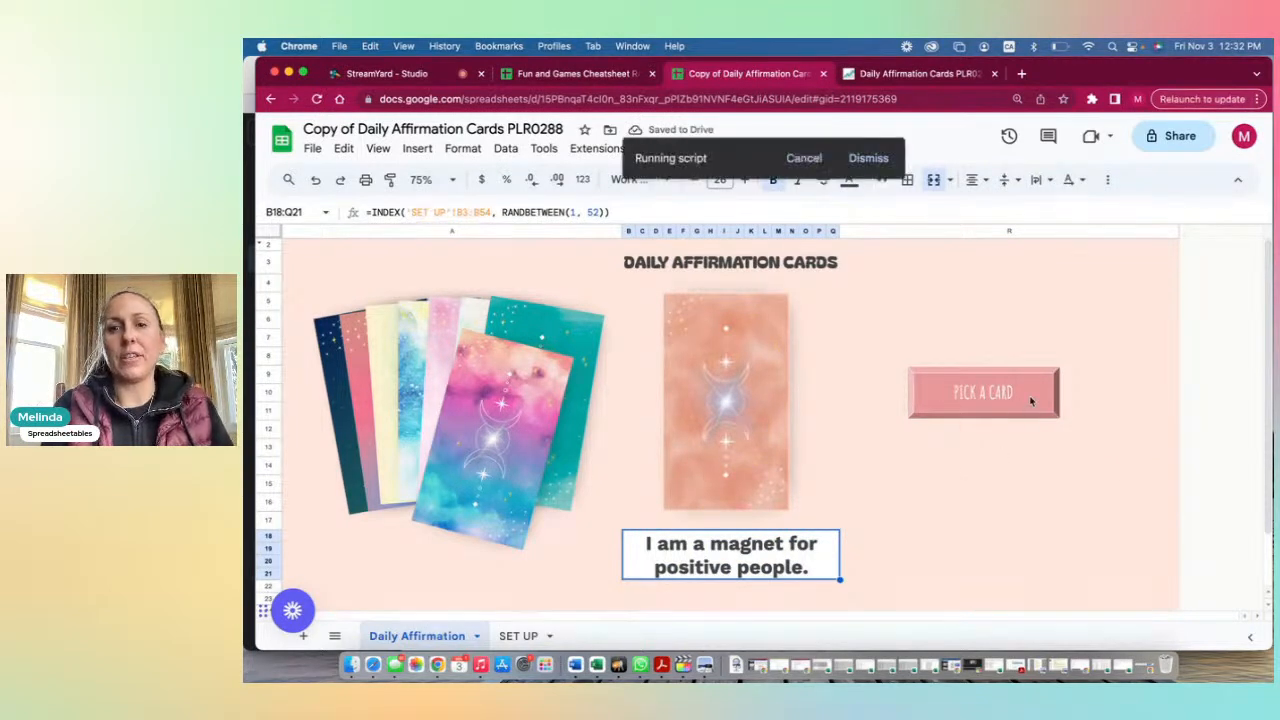
pyautogui.click(1066, 509)
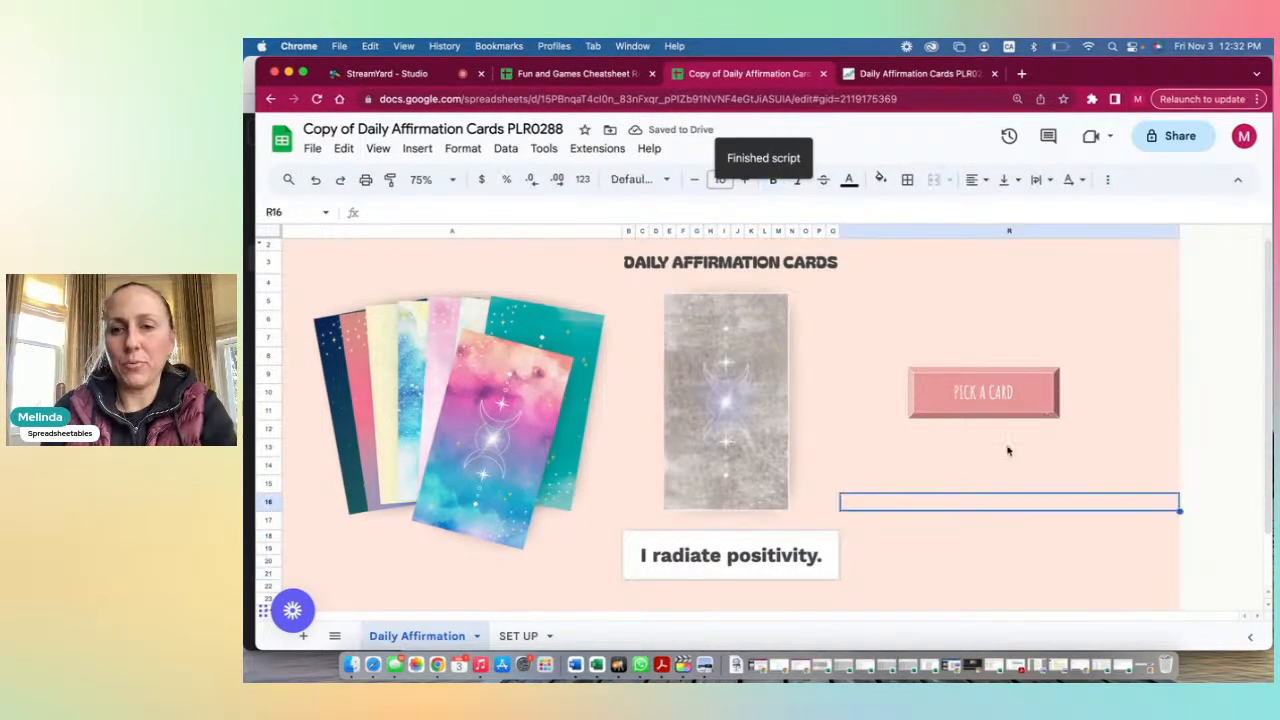
# Edit the PICK A CARD button's drawing and change its text to "DRAW A CARD".
pyautogui.rightClick(1033, 391)
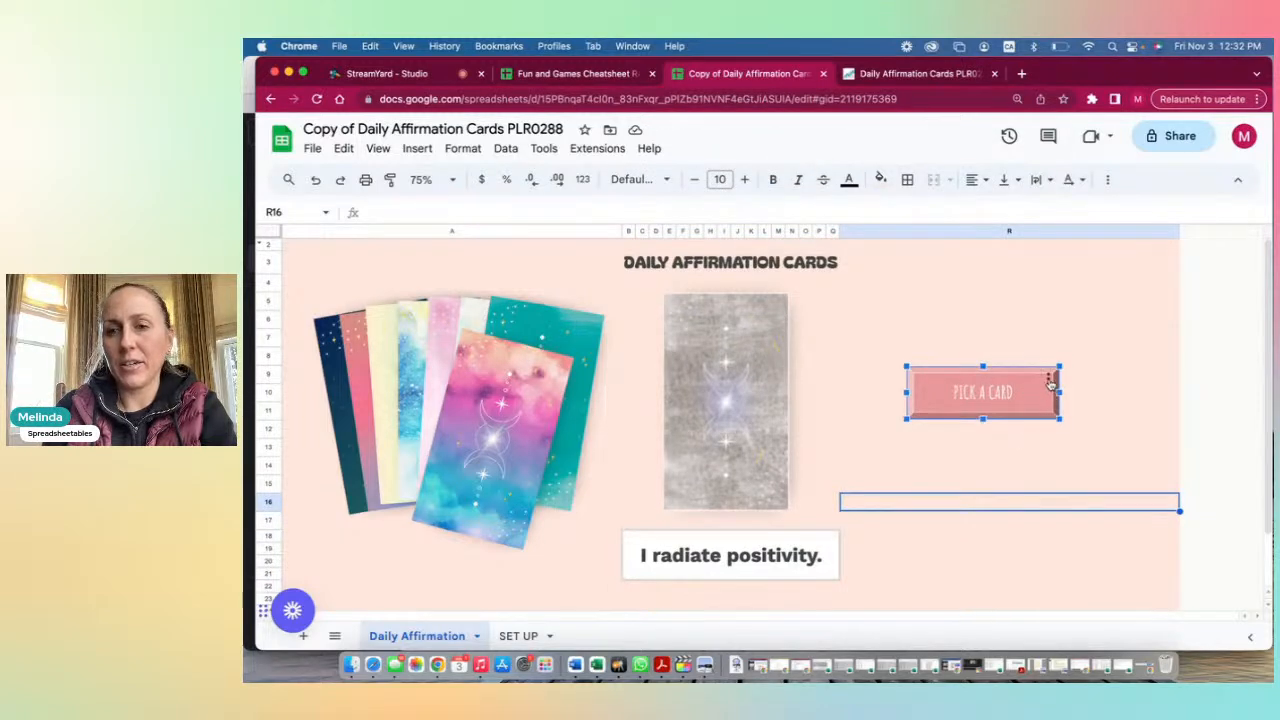
pyautogui.click(1050, 381)
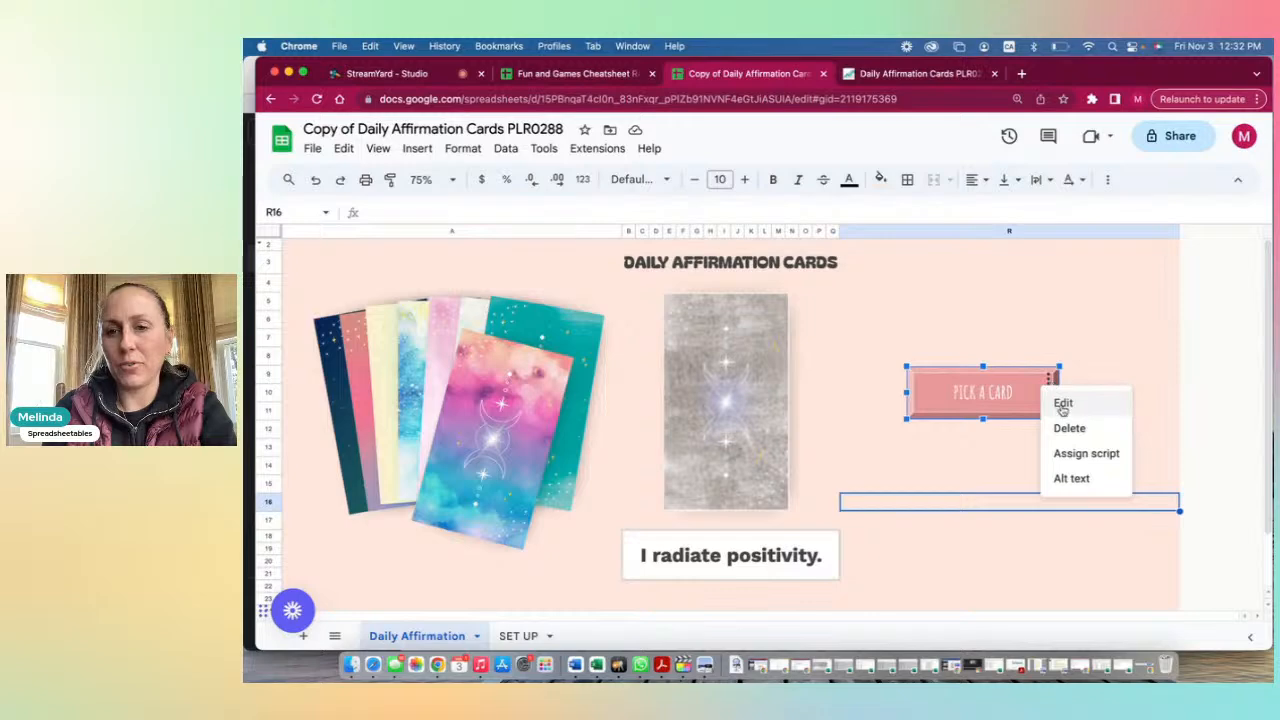
pyautogui.click(1063, 405)
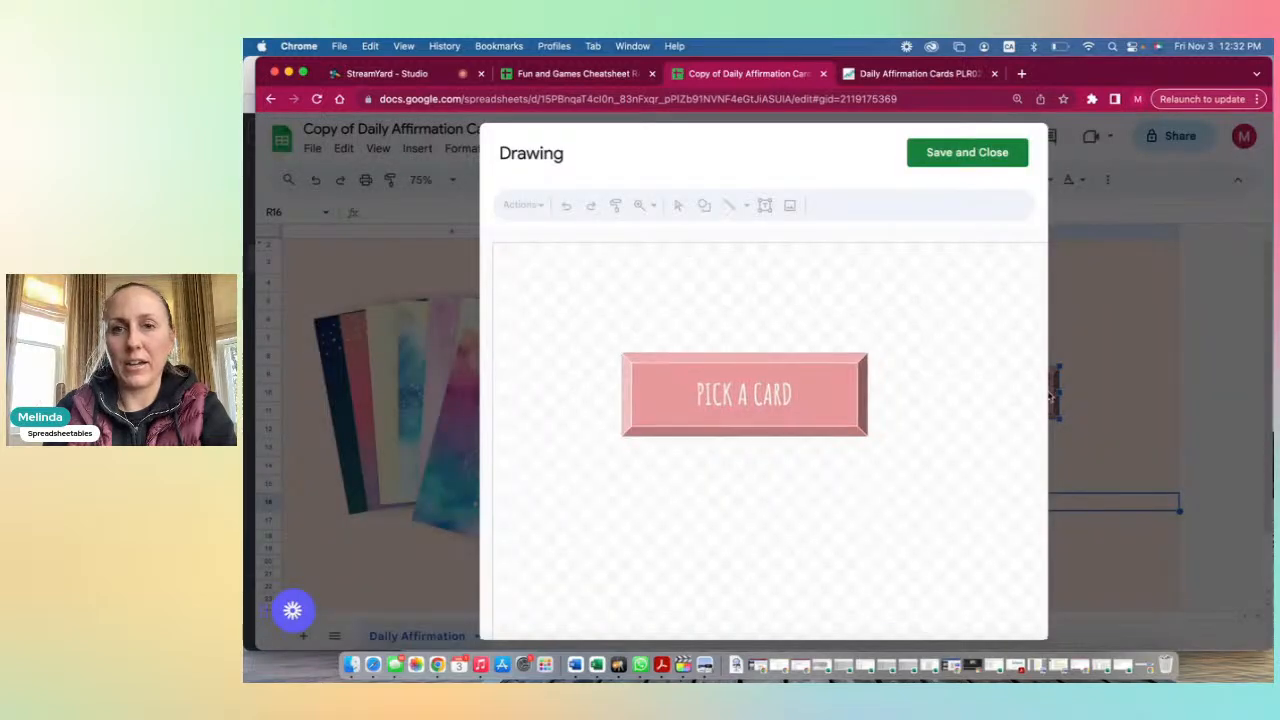
pyautogui.click(770, 388)
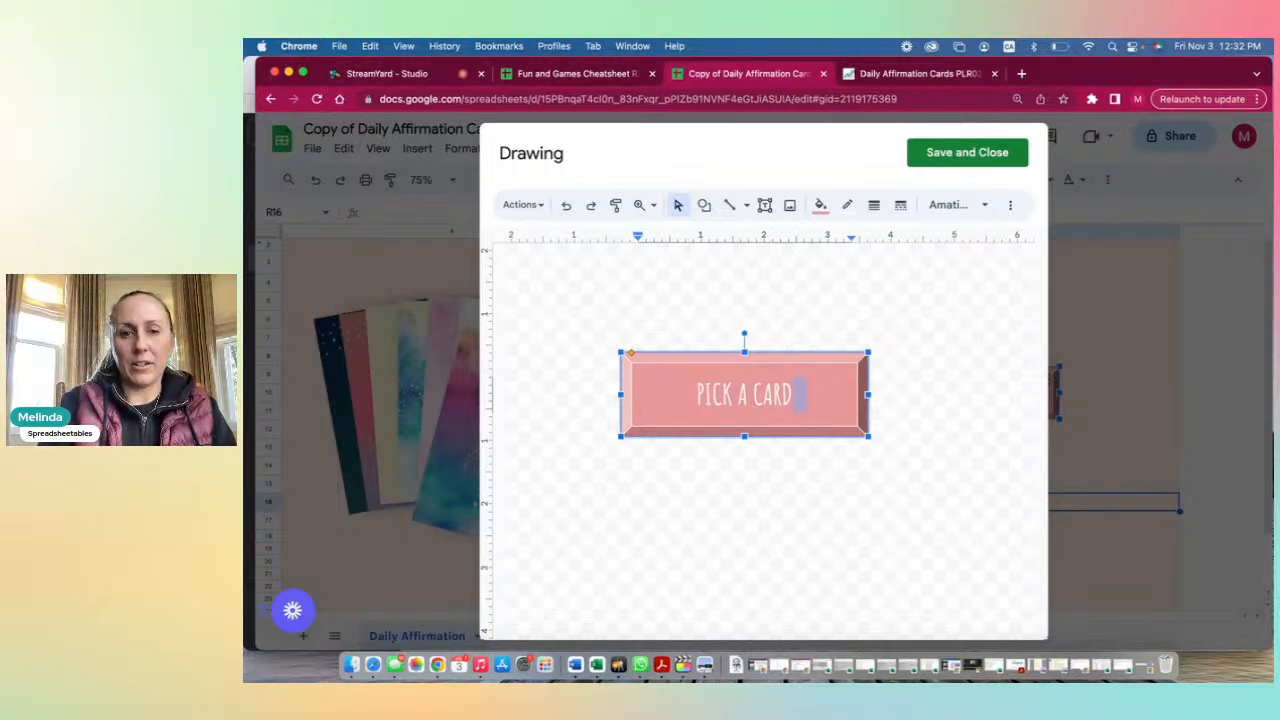
pyautogui.press('BackSpace')
pyautogui.press('BackSpace')
pyautogui.press('BackSpace')
pyautogui.press('BackSpace')
pyautogui.write('DRAW')
pyautogui.press('Escape')
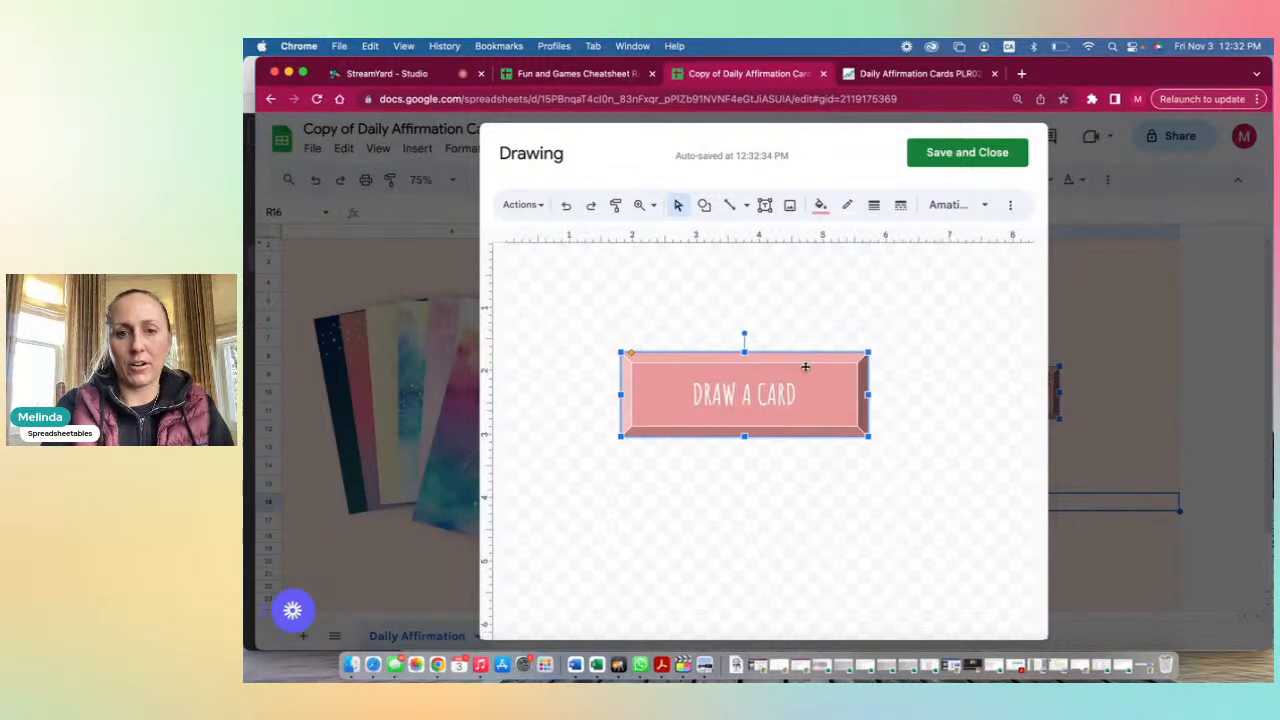
# Fill the DRAW A CARD button with a solid light blue-gray.
pyautogui.click(820, 205)
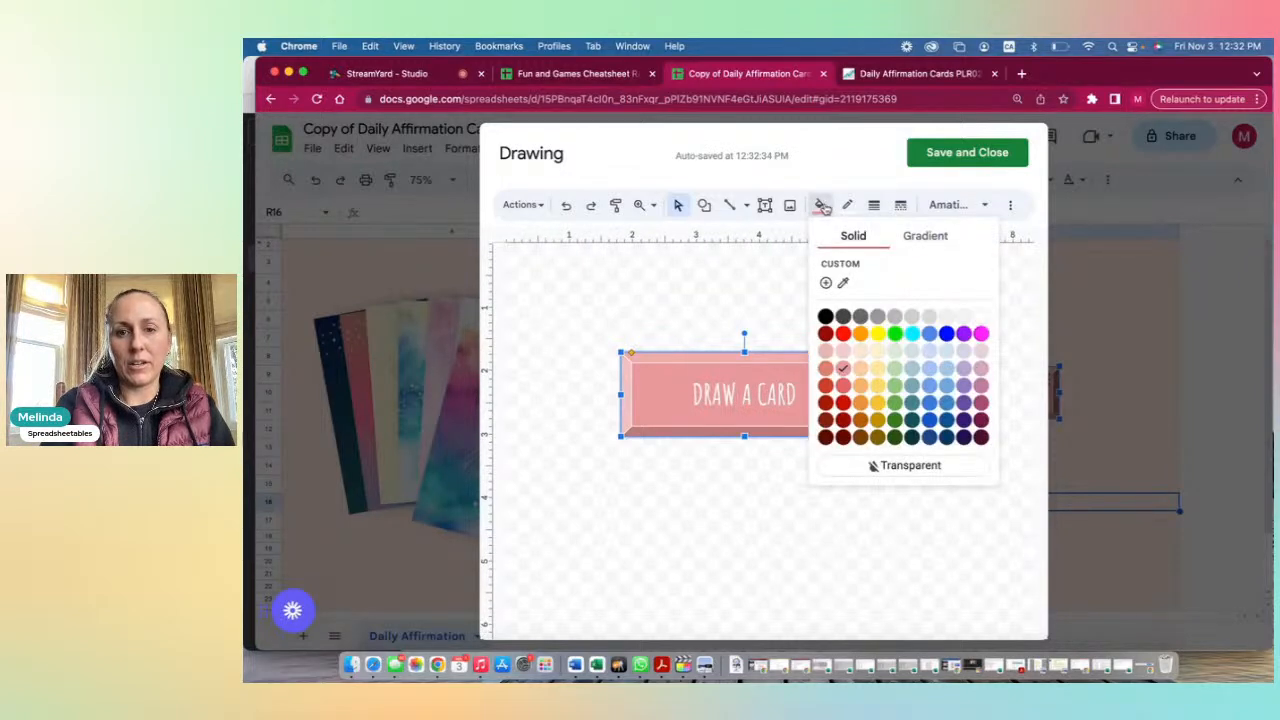
pyautogui.click(913, 370)
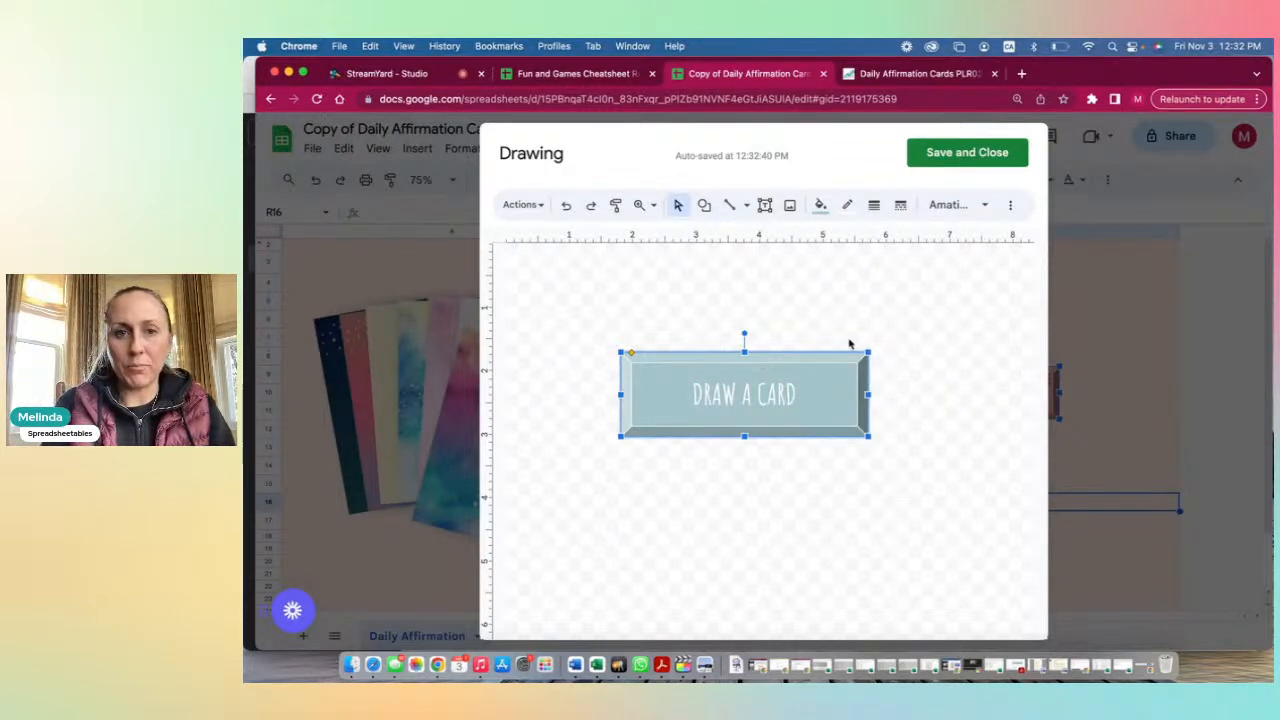
# Set the button's outline color to black.
pyautogui.click(901, 208)
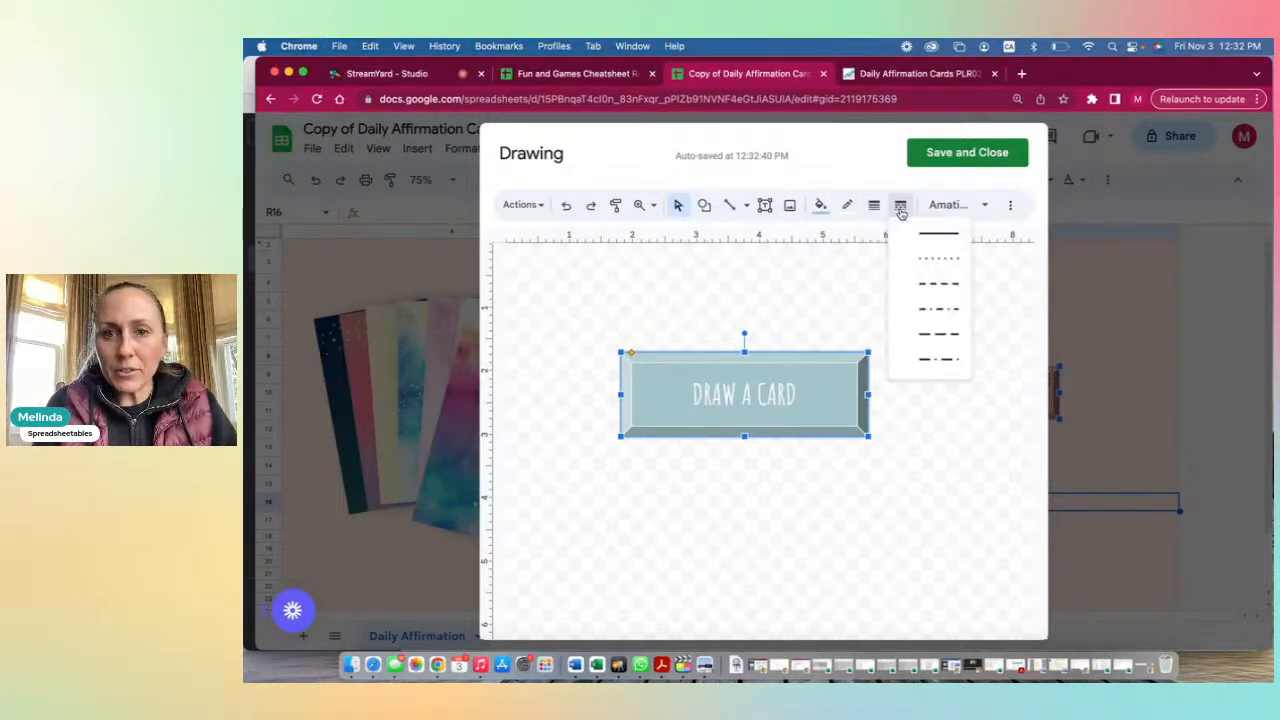
pyautogui.click(849, 206)
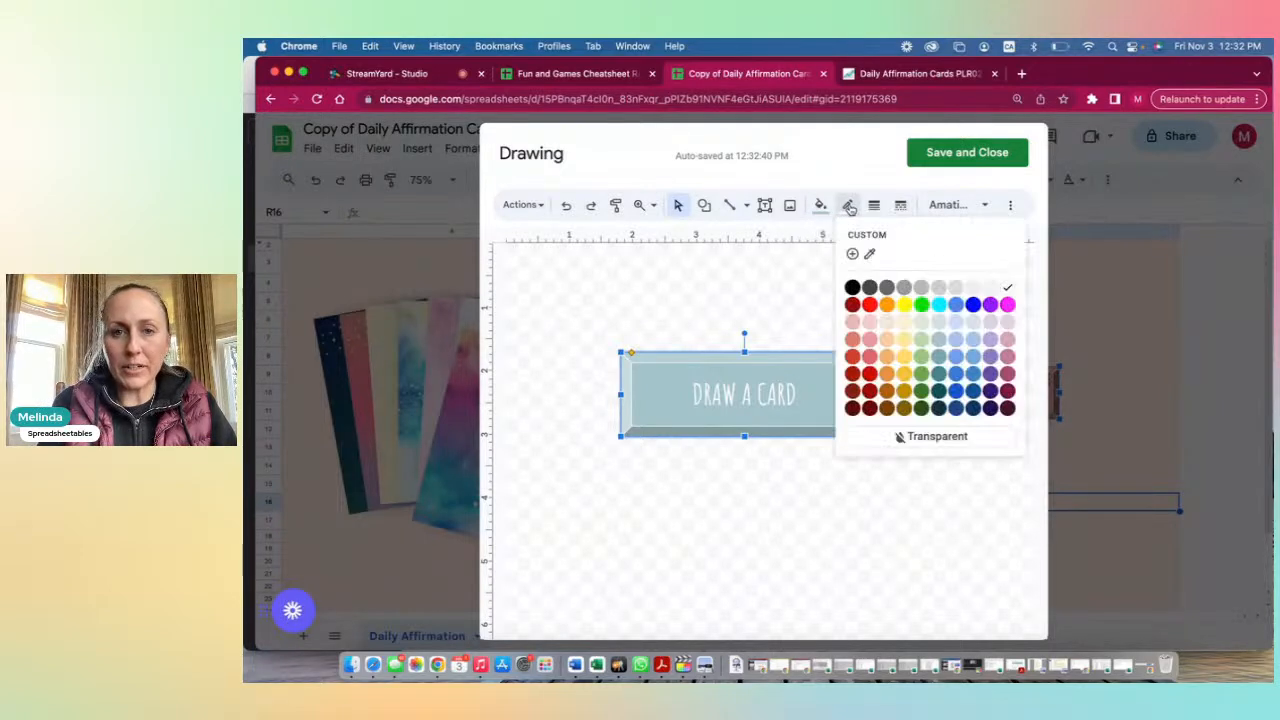
pyautogui.click(851, 288)
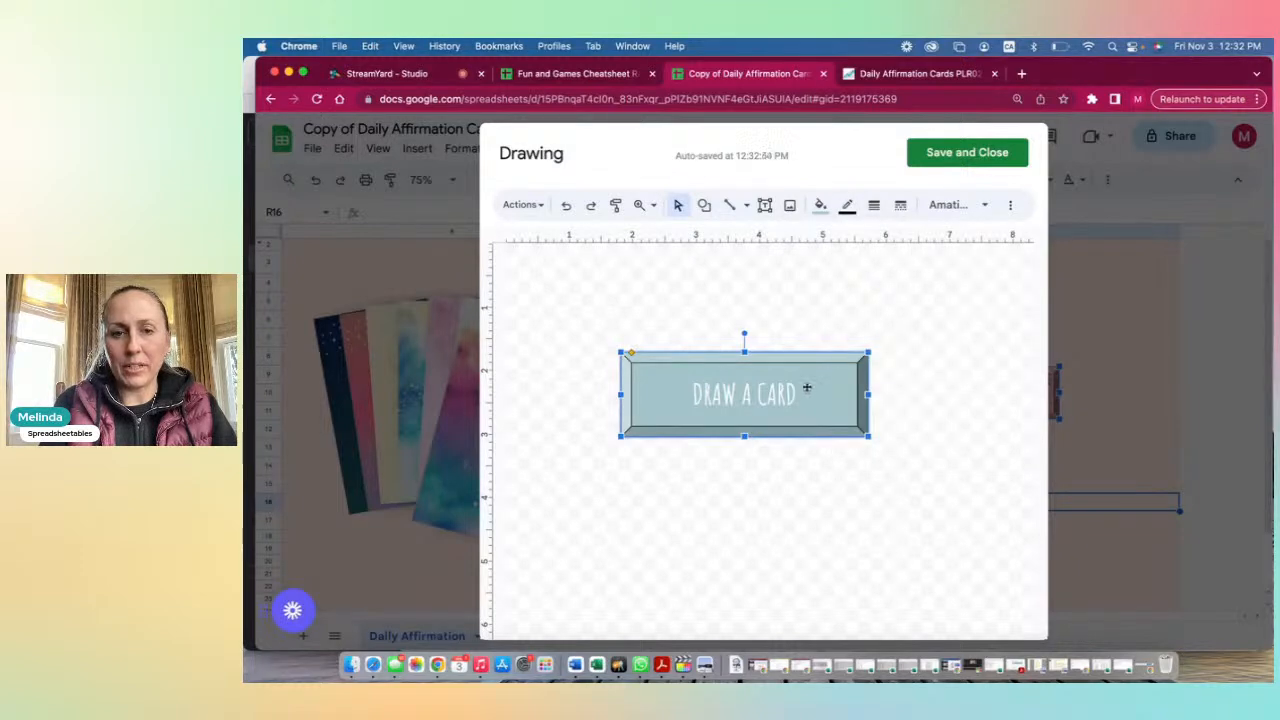
# Try a gray fill on the button, and undo that fill.
pyautogui.click(820, 205)
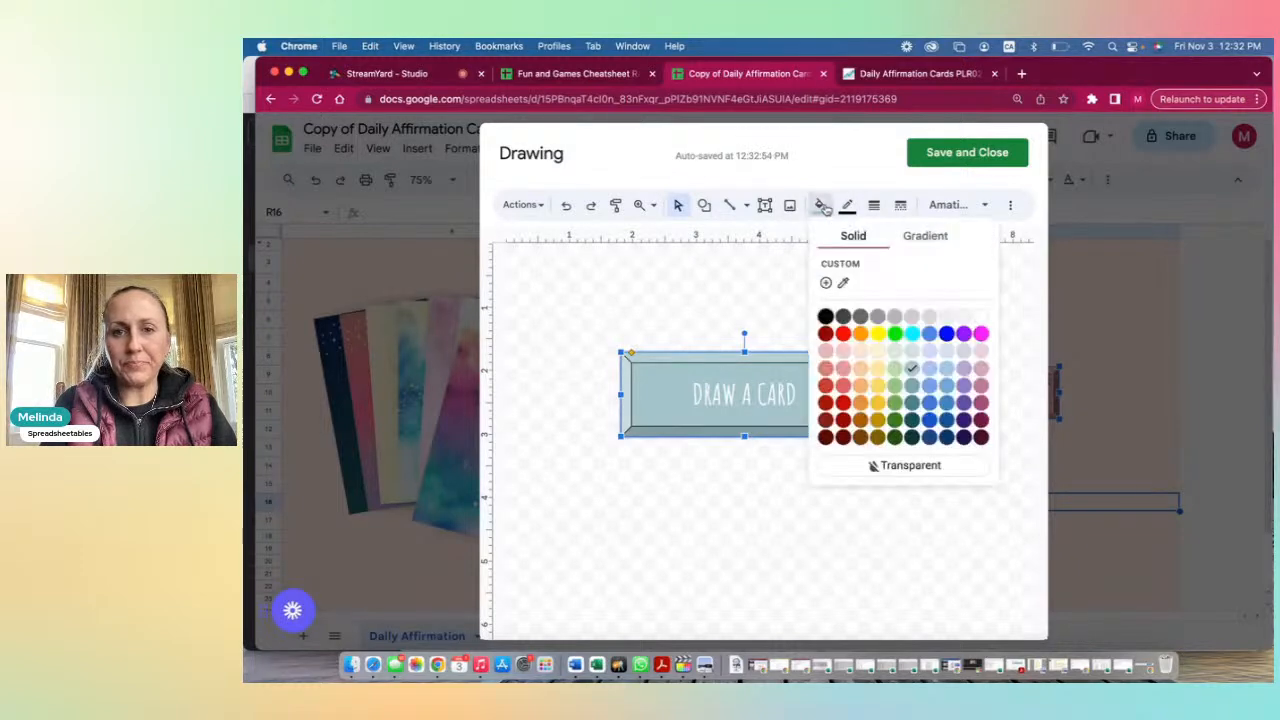
pyautogui.click(880, 319)
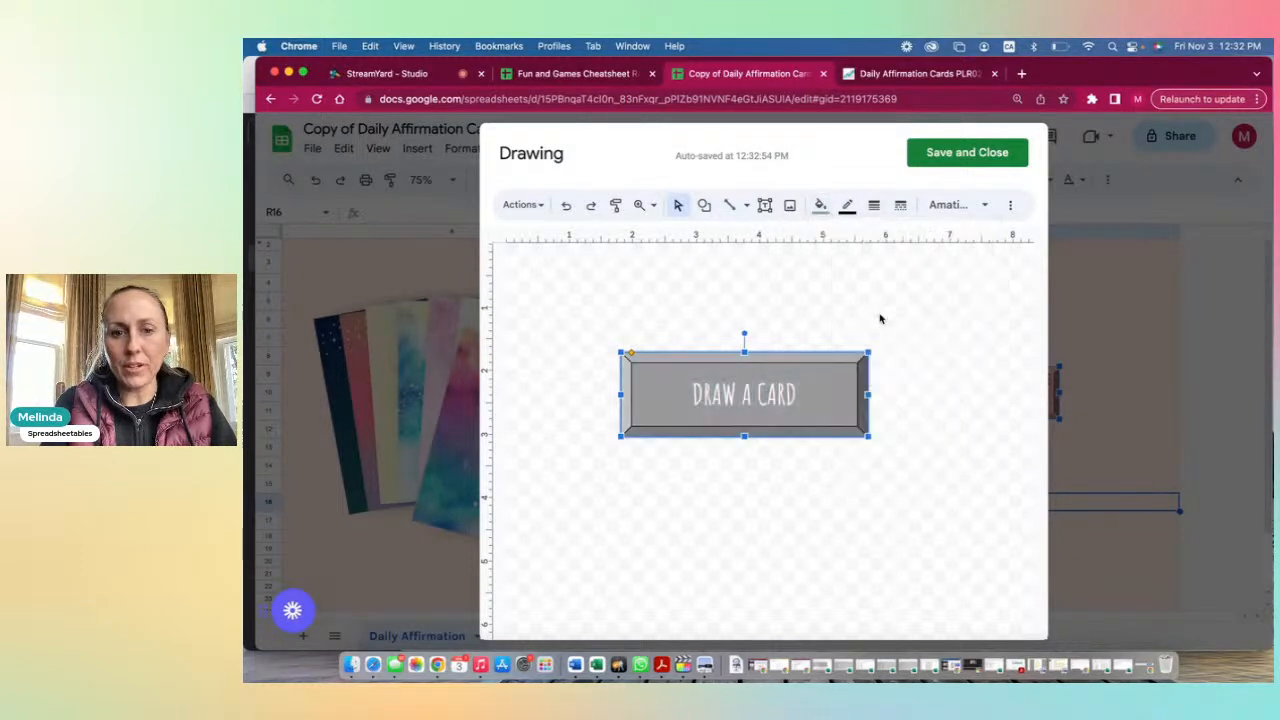
pyautogui.click(820, 205)
pyautogui.click(771, 294)
pyautogui.press('super+z')
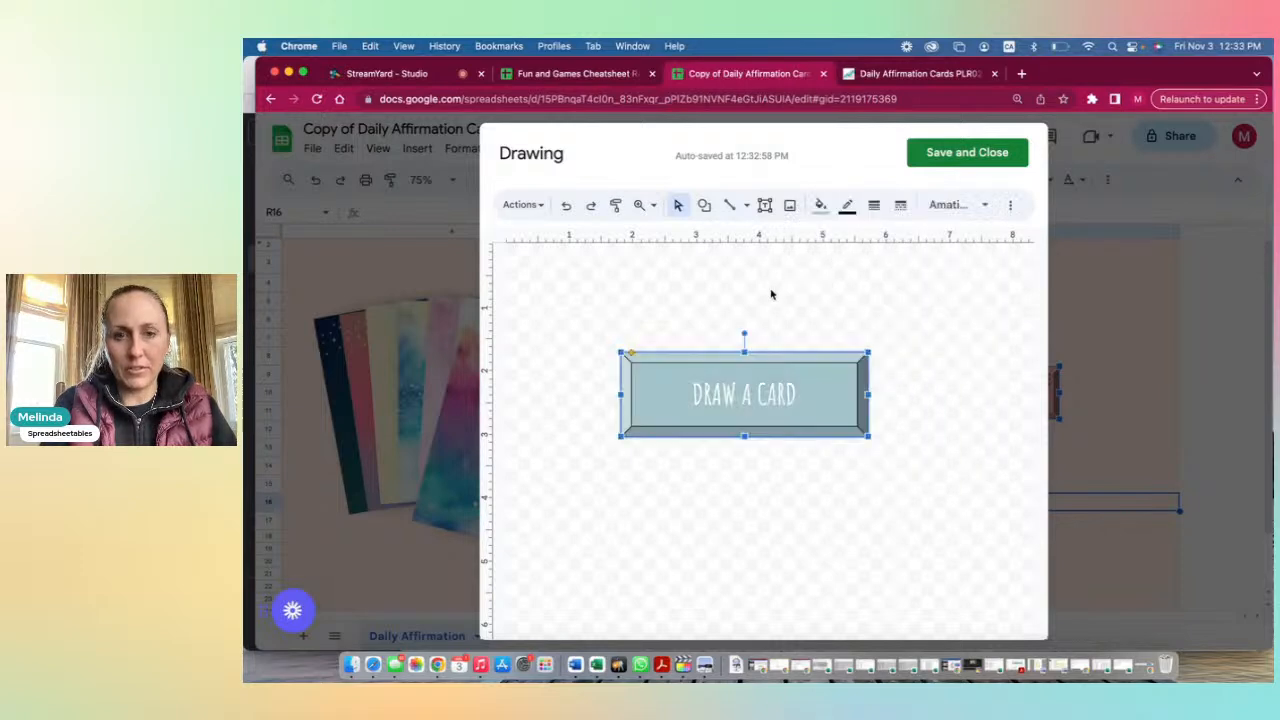
# Set the button's outline color to white, and save and close the drawing.
pyautogui.click(847, 205)
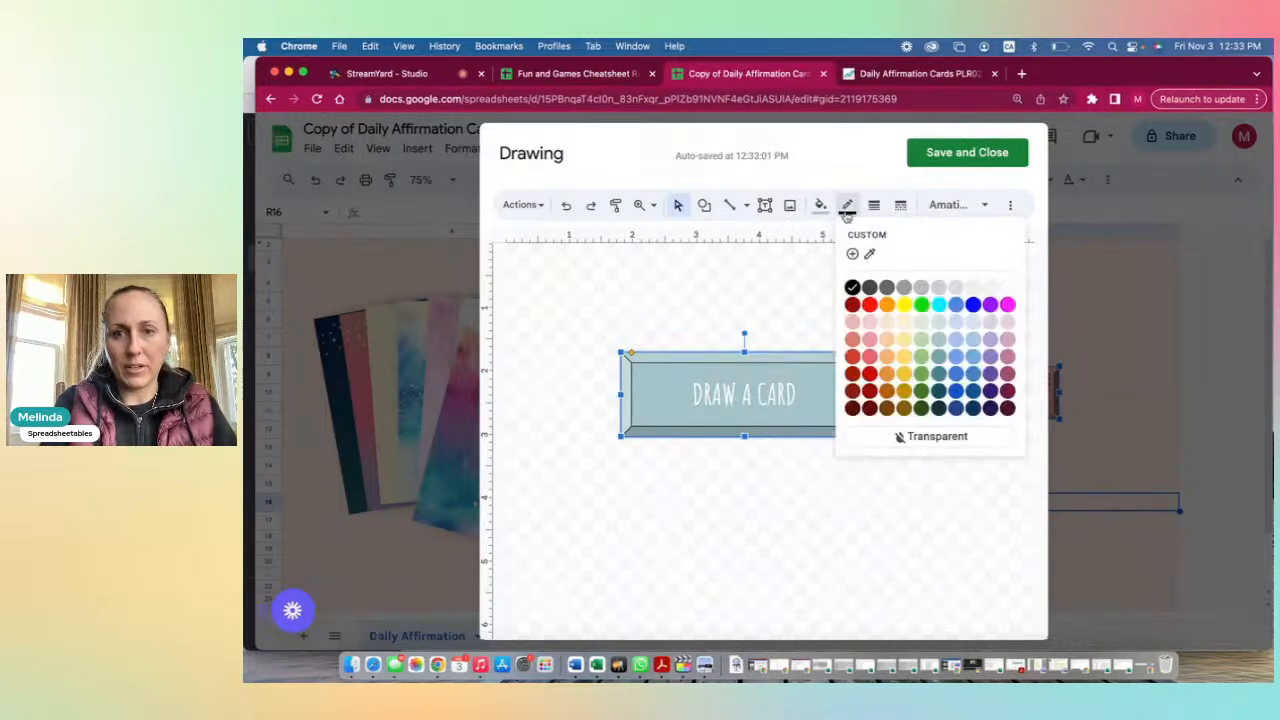
pyautogui.click(1006, 284)
pyautogui.click(999, 344)
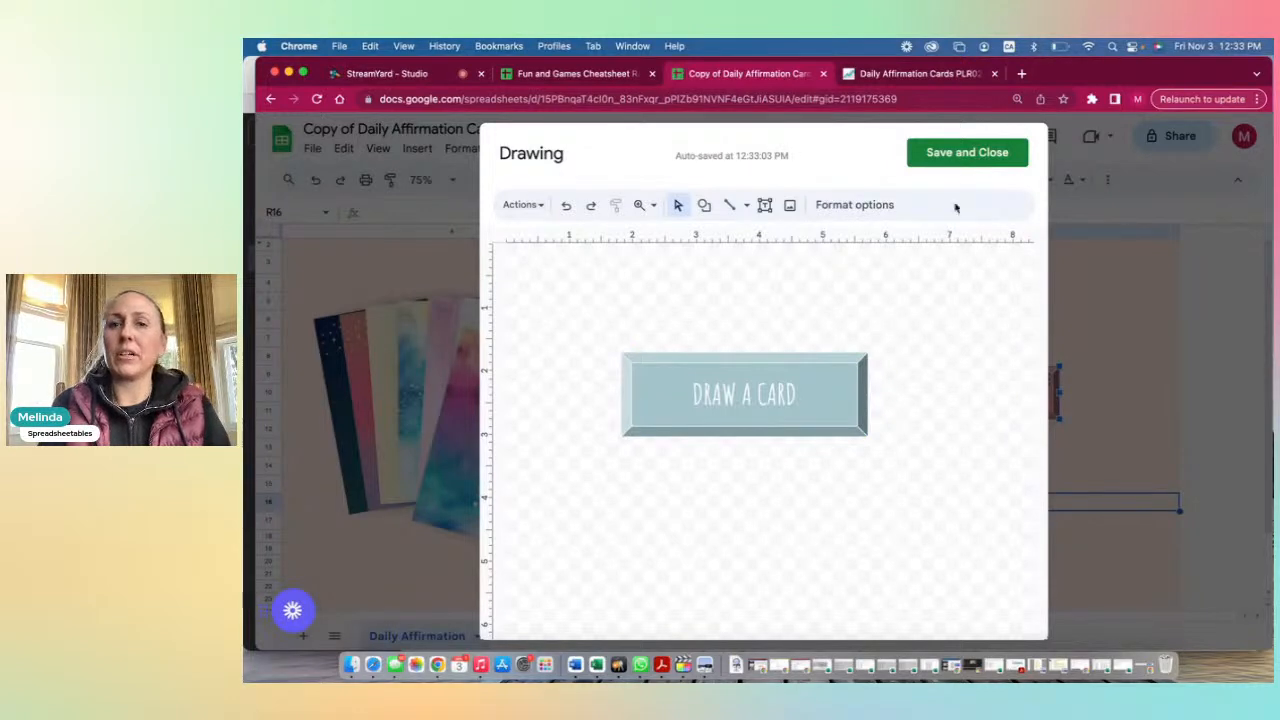
pyautogui.click(966, 155)
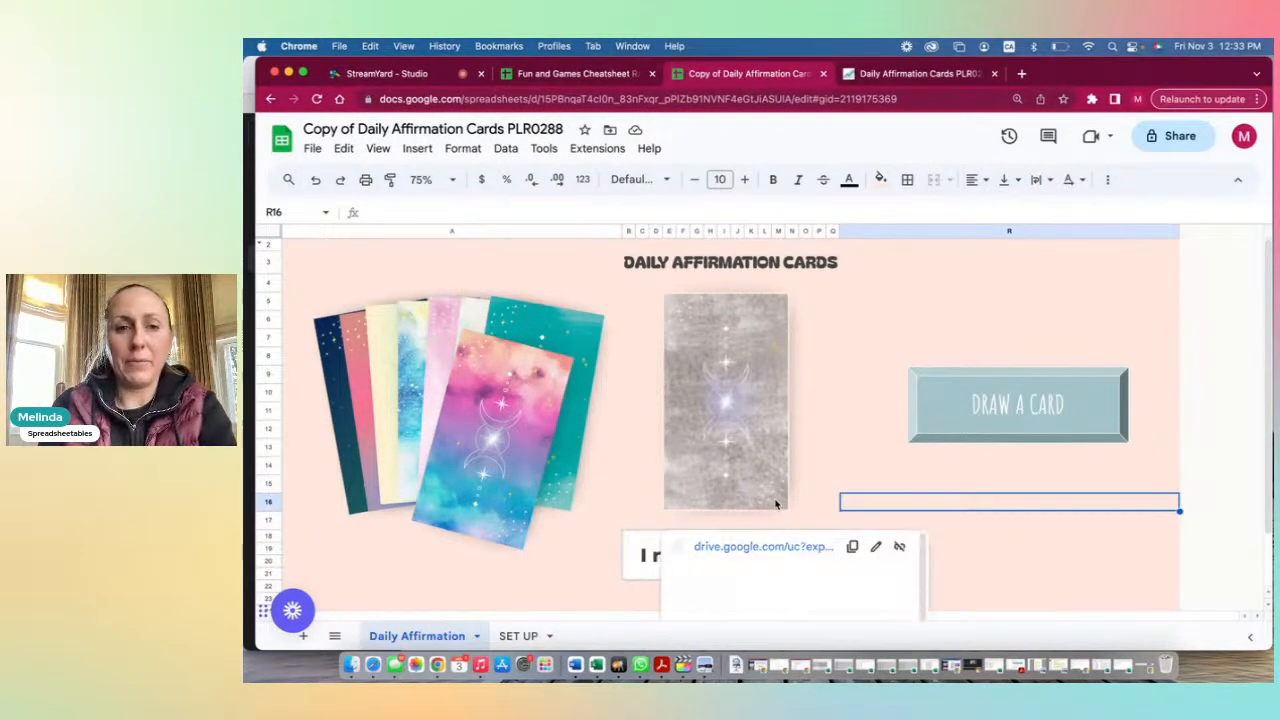
# Inspect the card pile image and the formula cell that displays the drawn card.
pyautogui.click(486, 412)
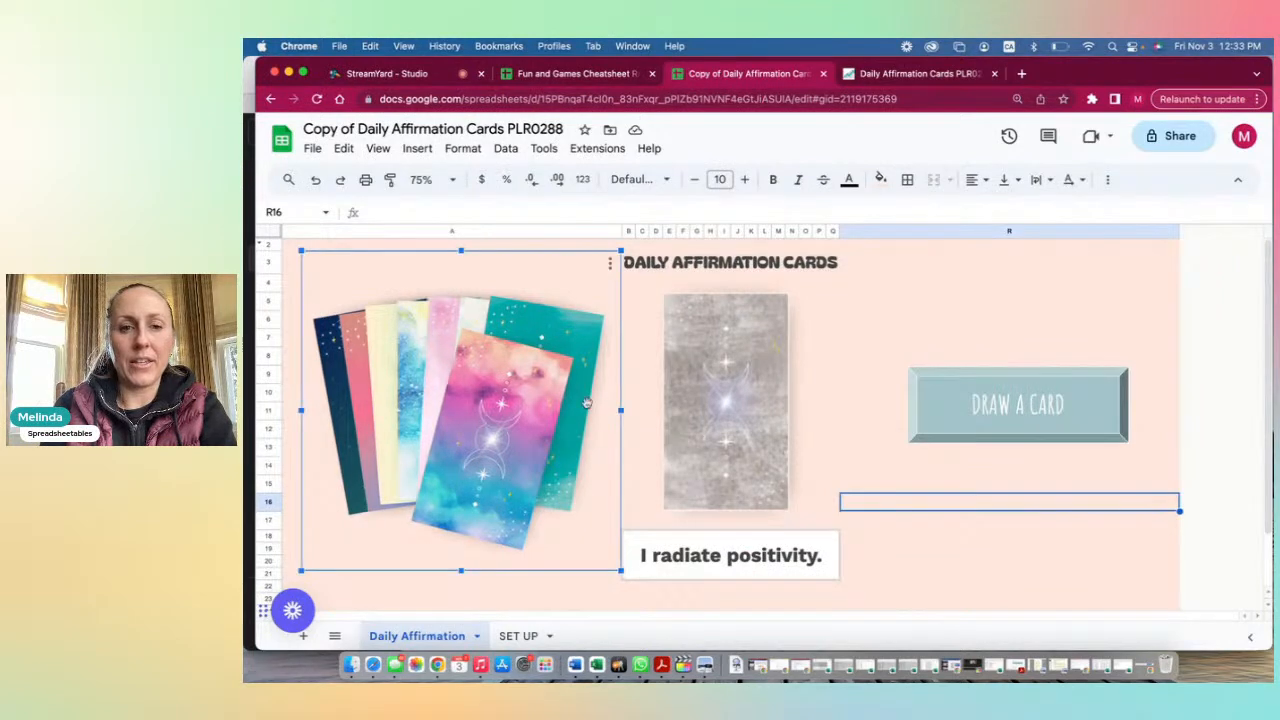
pyautogui.click(708, 405)
pyautogui.click(557, 421)
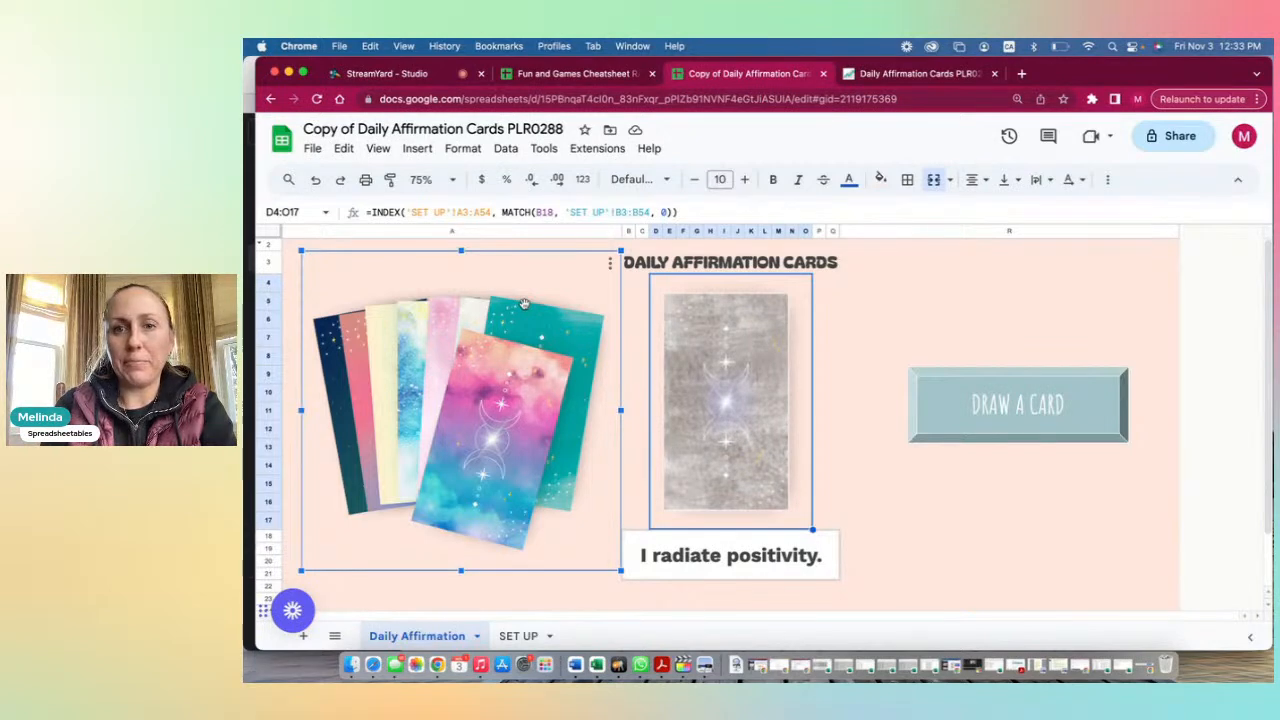
# Open the shared Affirmation Cards Pile Template in Canva from its link and try to use it for a new design.
pyautogui.click(918, 74)
pyautogui.click(918, 597)
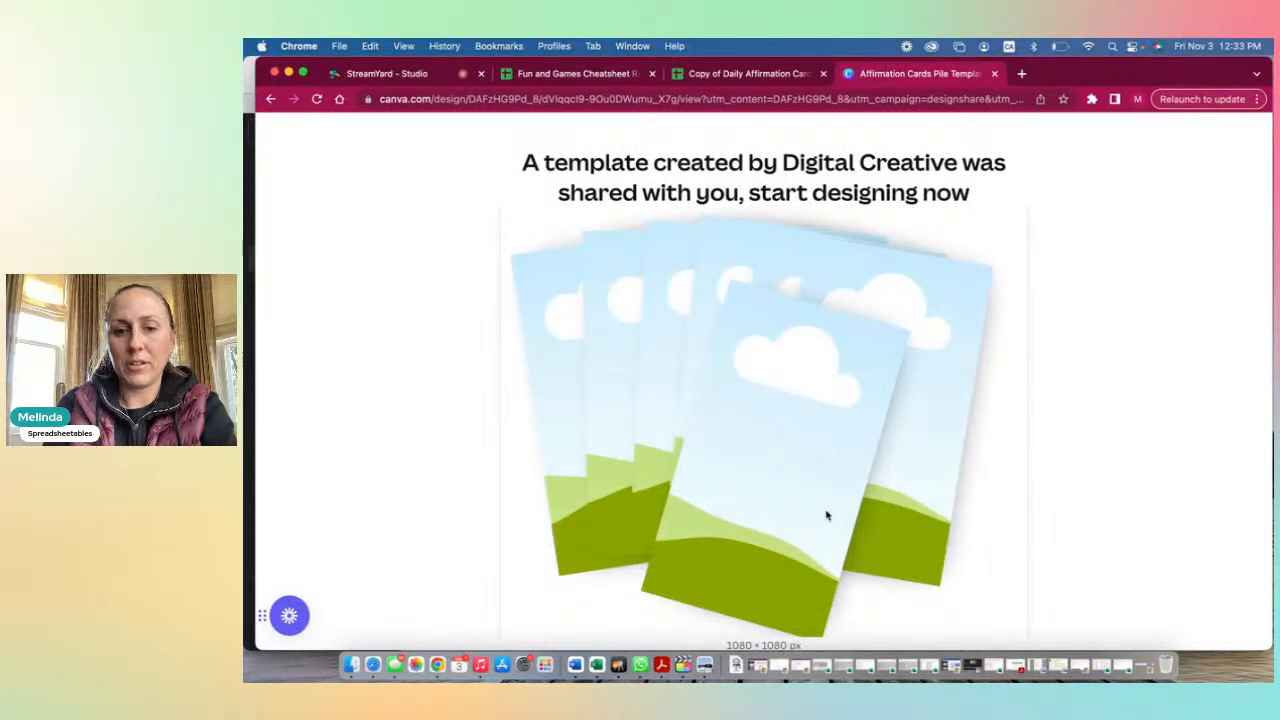
pyautogui.scroll(-3, 826, 515)
pyautogui.click(782, 564)
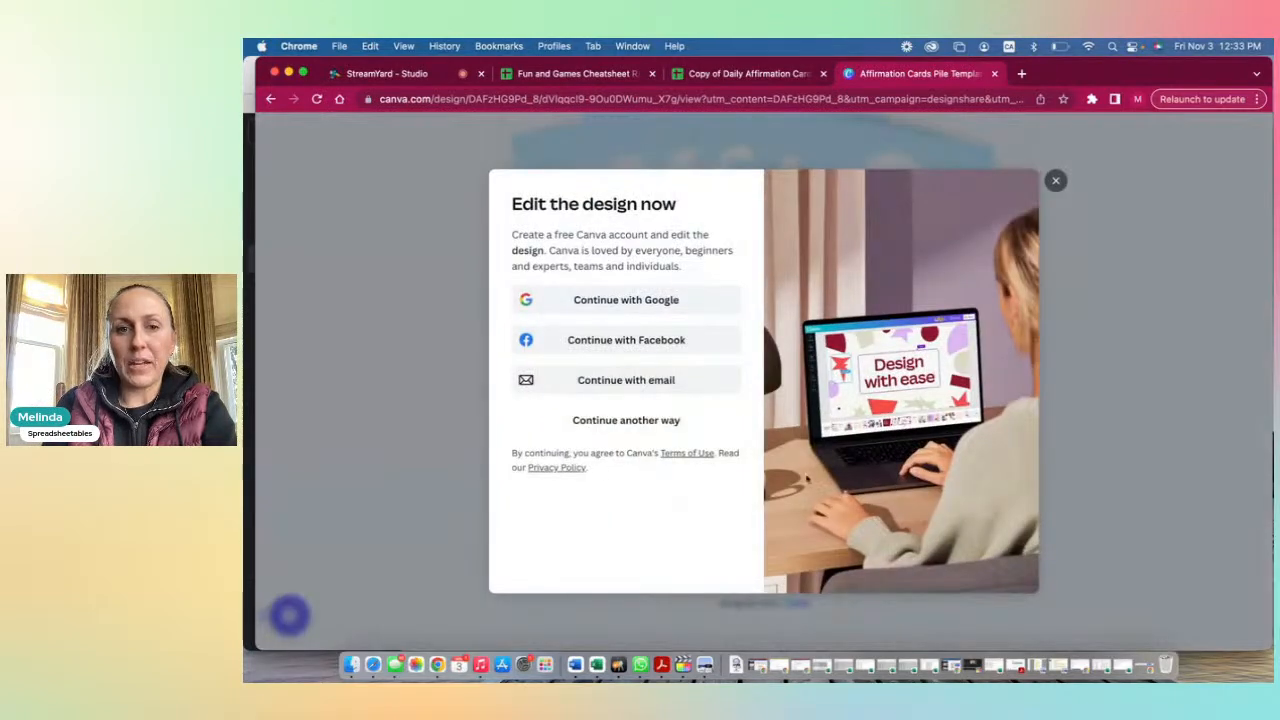
pyautogui.click(1055, 180)
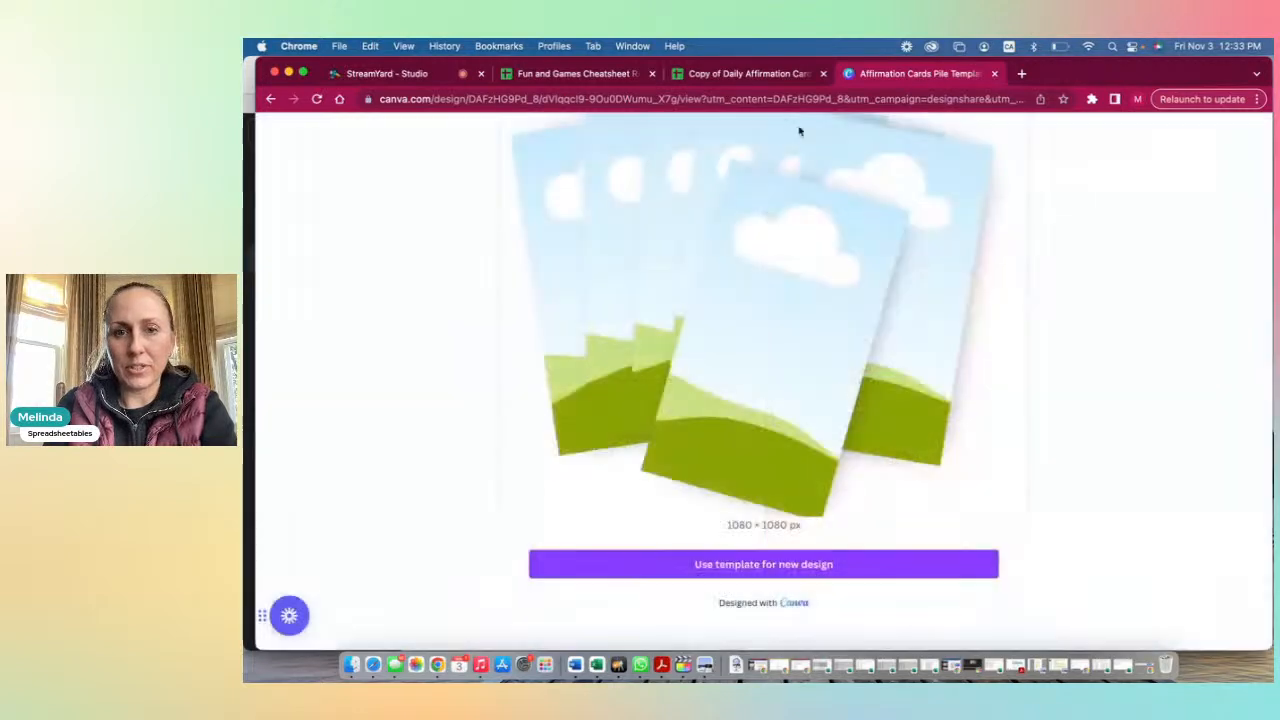
# Switch to Safari, view the Cards Pile Template design in Canva, and try adjusting its rear card frame before undoing the change.
pyautogui.click(372, 665)
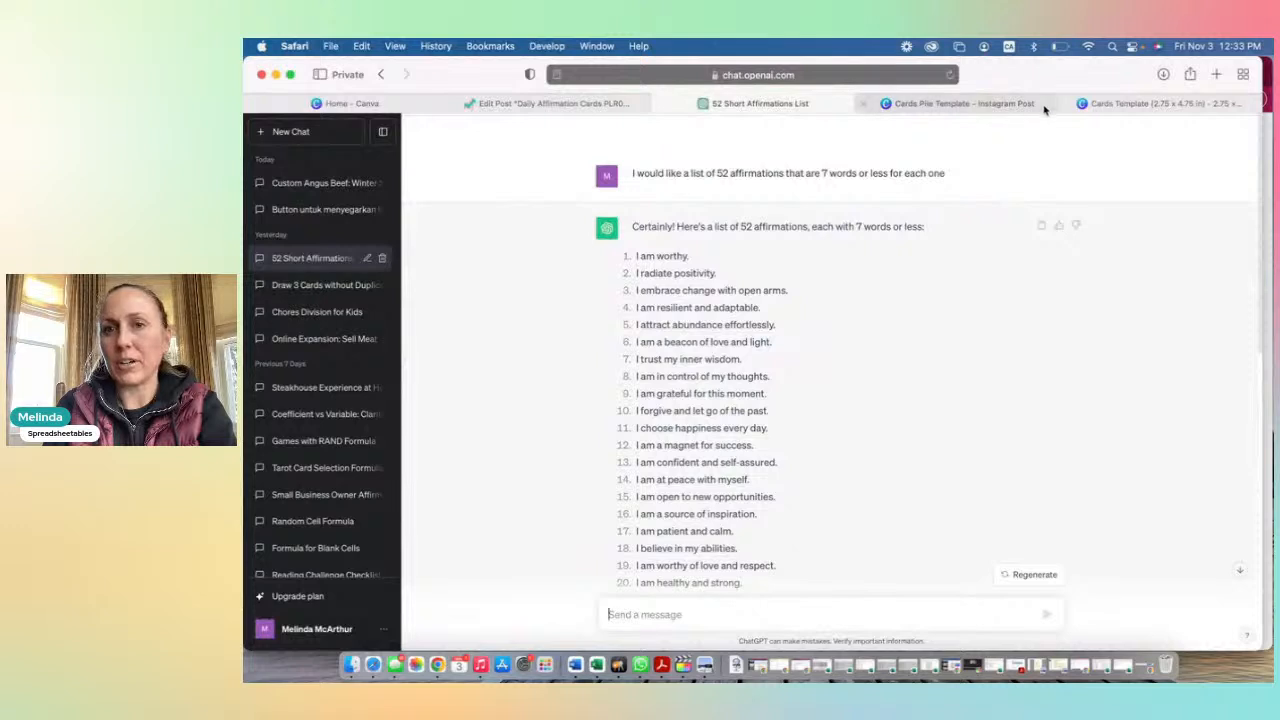
pyautogui.click(1037, 104)
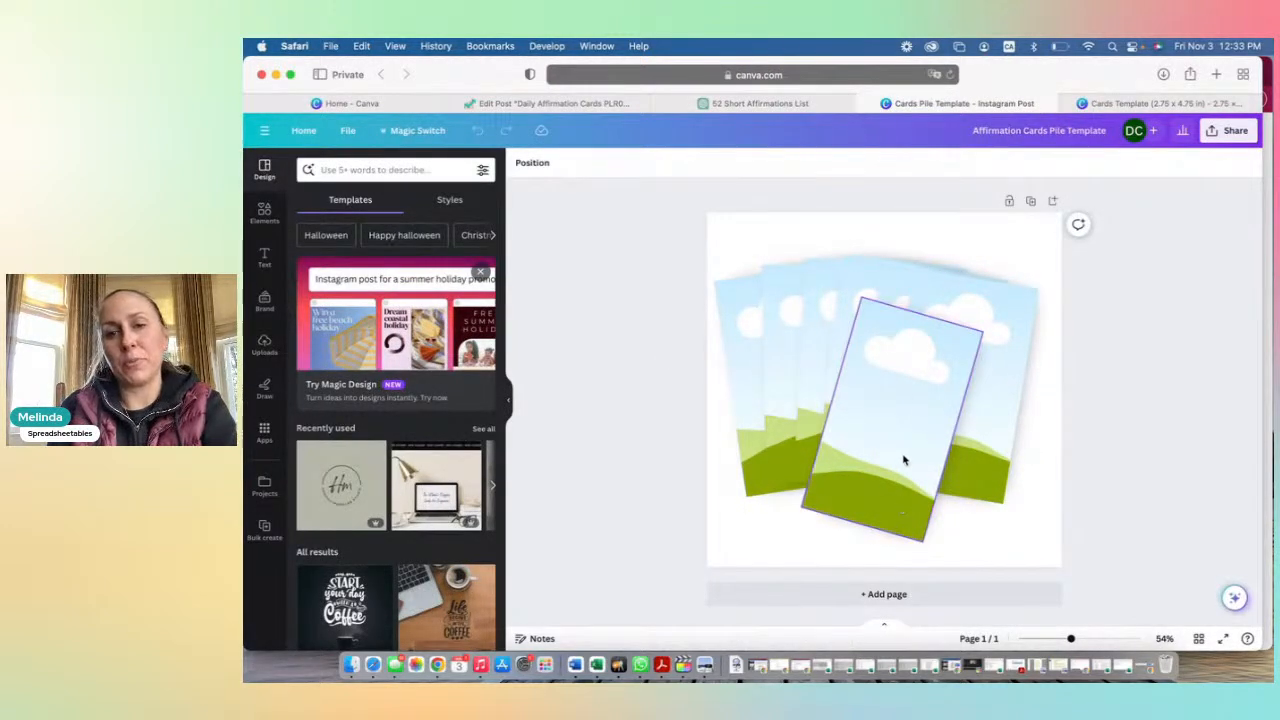
pyautogui.click(1033, 398)
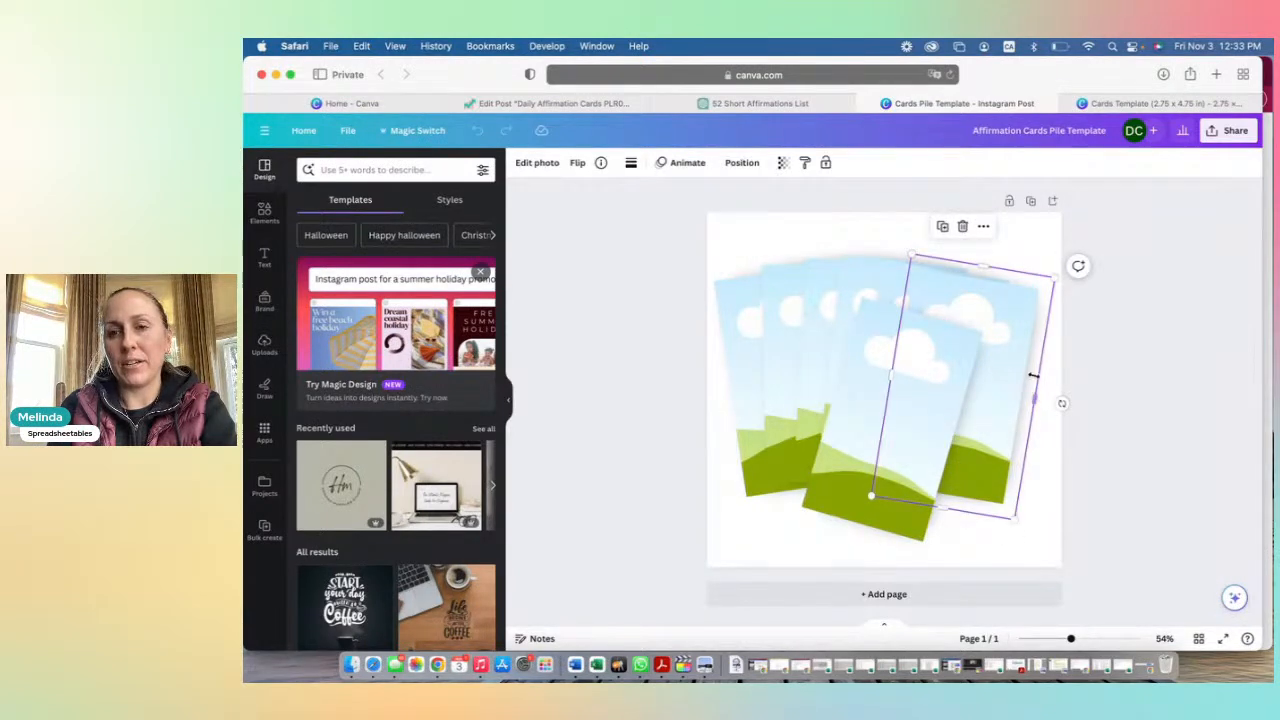
pyautogui.moveTo(1033, 375); pyautogui.dragTo(1069, 495)
pyautogui.press('super+z')
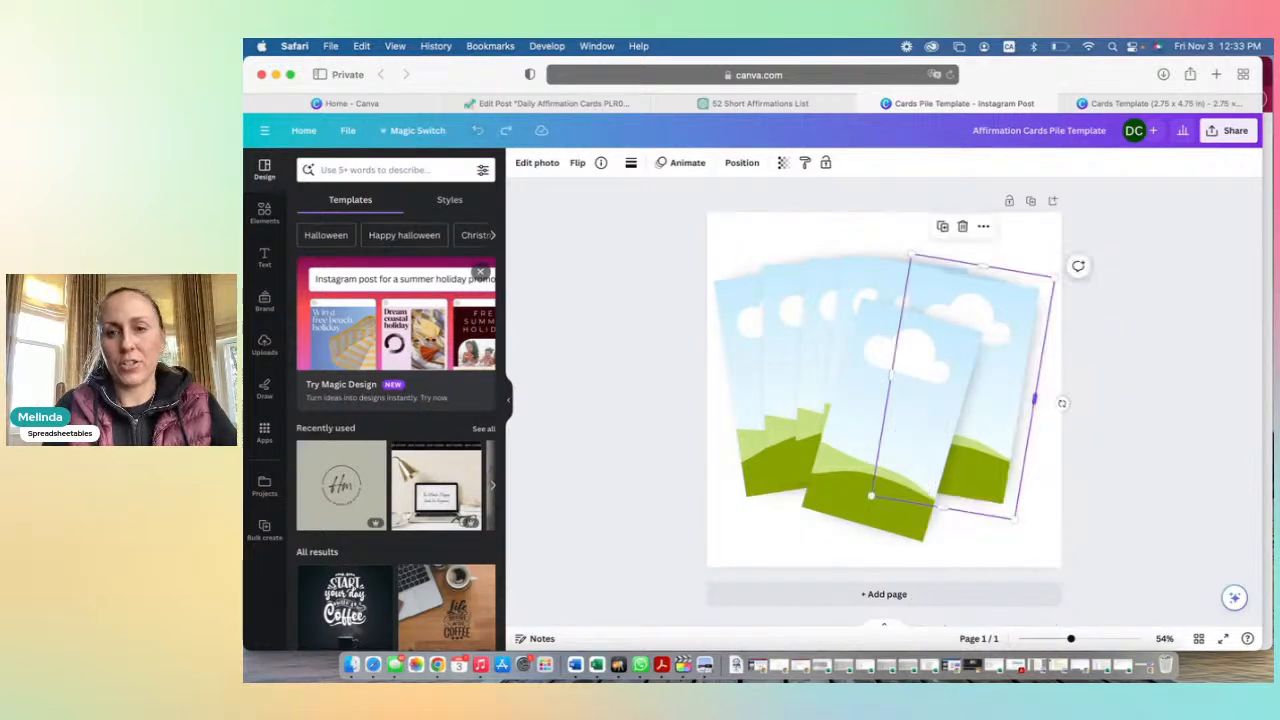
pyautogui.click(1175, 437)
# View the single-card design "Affirmation Cards Template (2.75 x 4.75 in)" in Canva.
pyautogui.click(1178, 102)
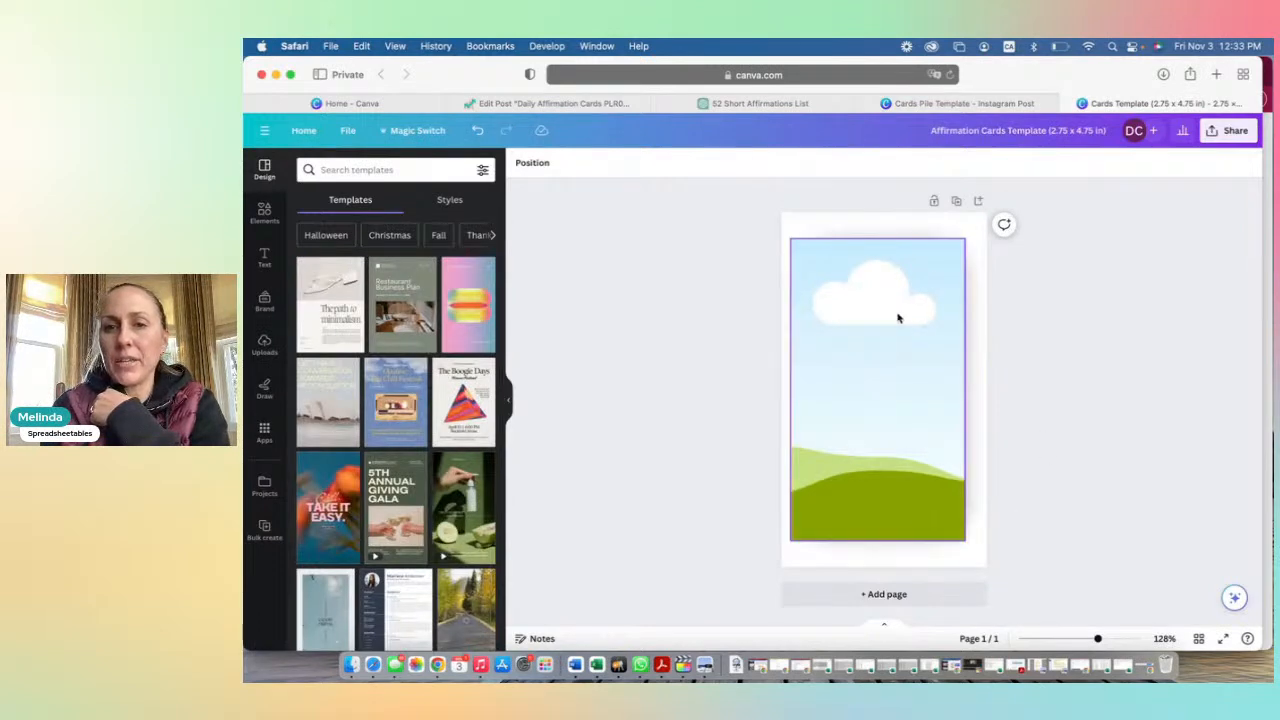
pyautogui.click(980, 361)
pyautogui.click(1019, 362)
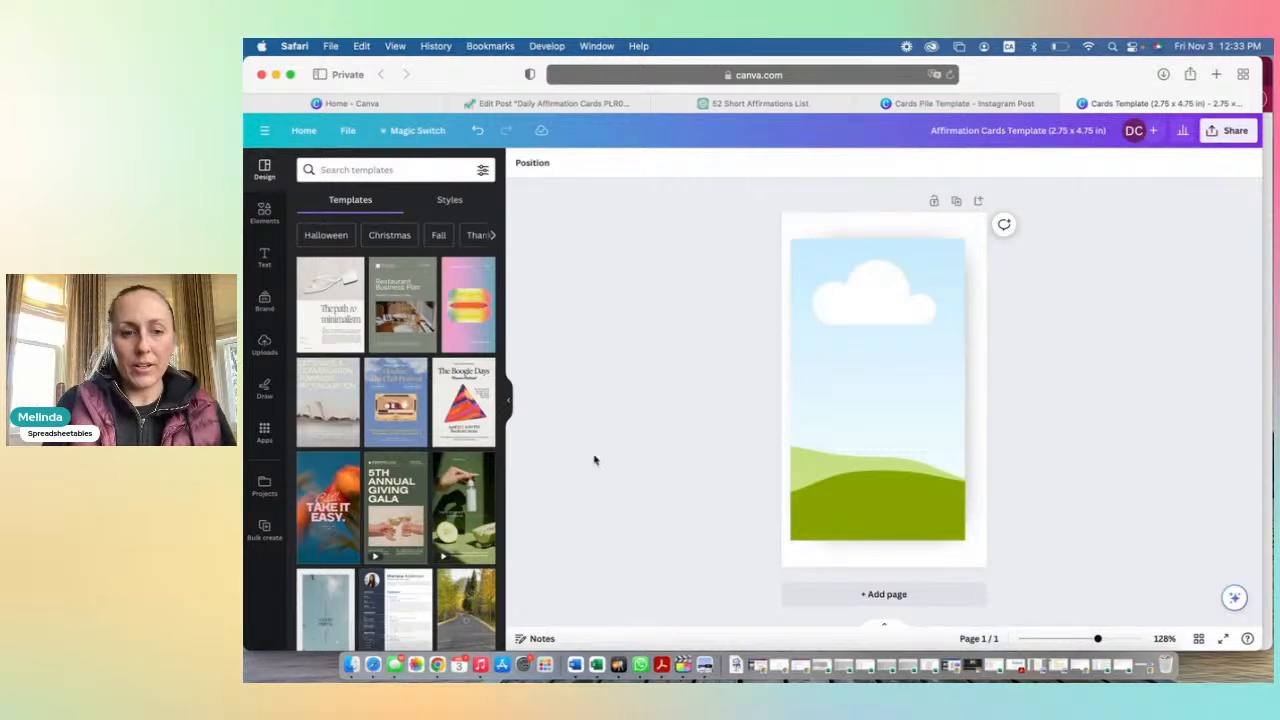
# Search Canva's elements for "tarot cards" and browse the graphics results.
pyautogui.click(264, 214)
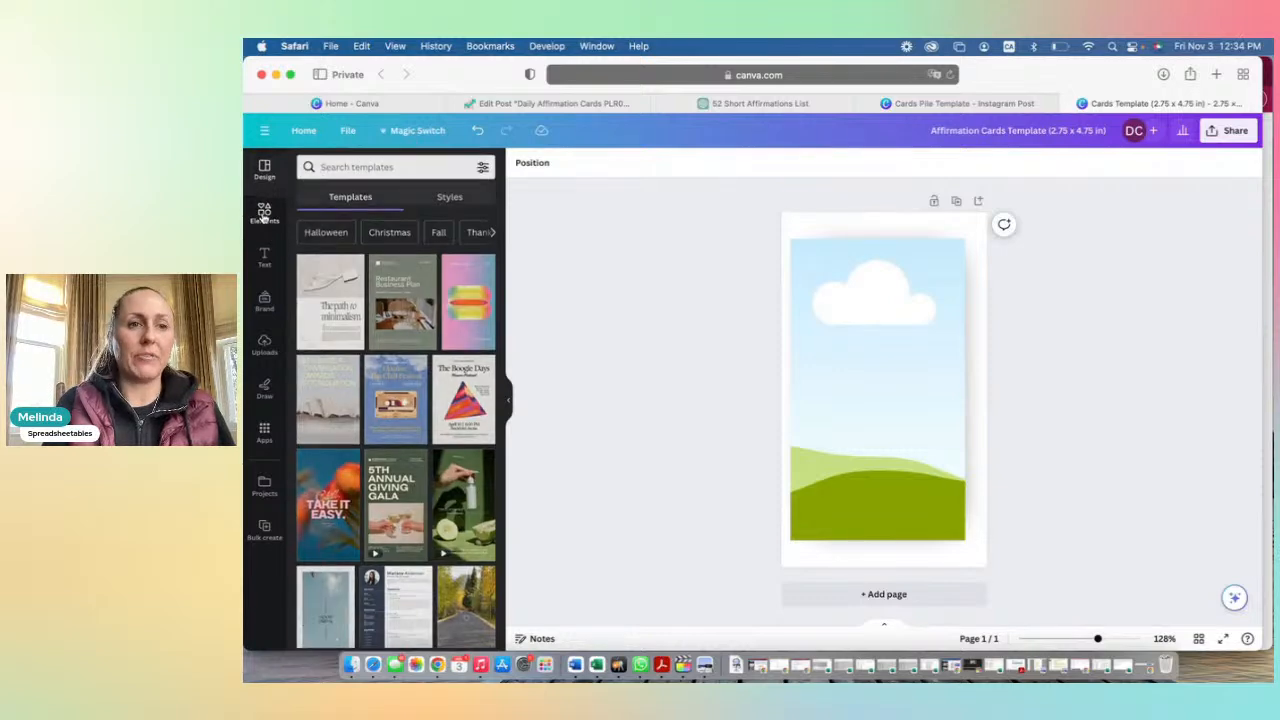
pyautogui.click(345, 169)
pyautogui.write('tar')
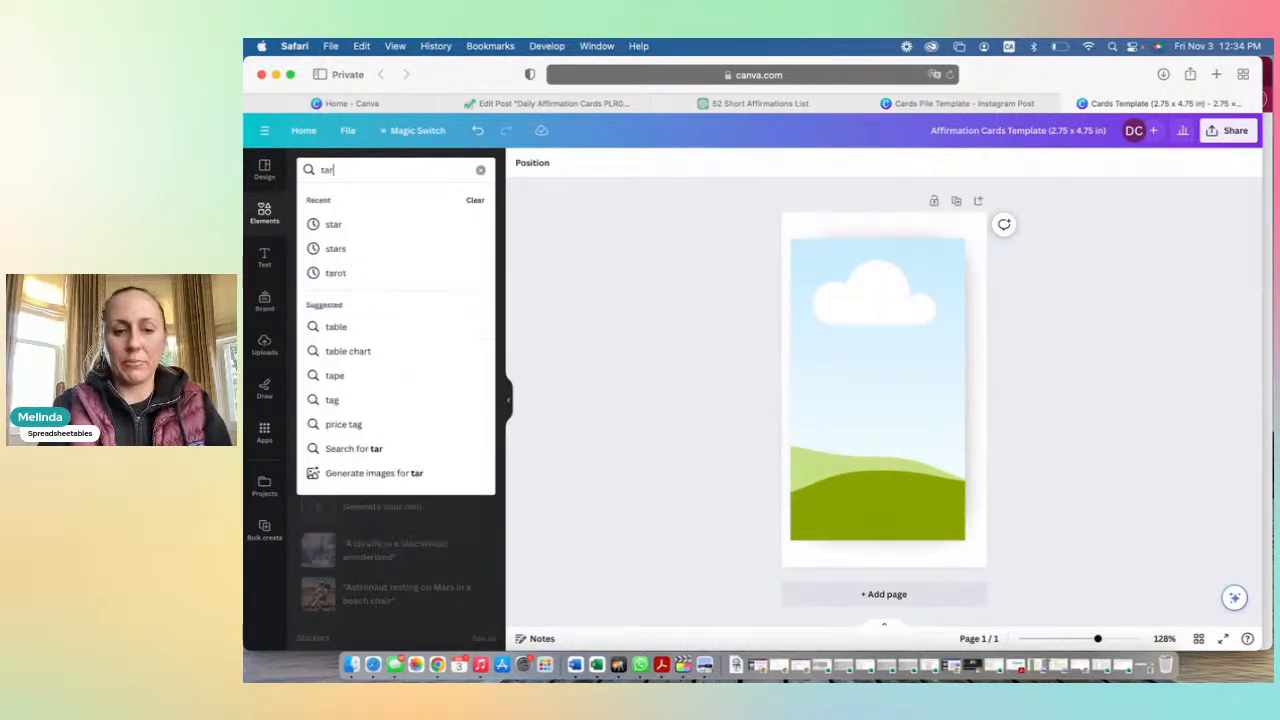
pyautogui.write('ot cards')
pyautogui.press('Return')
pyautogui.click(342, 202)
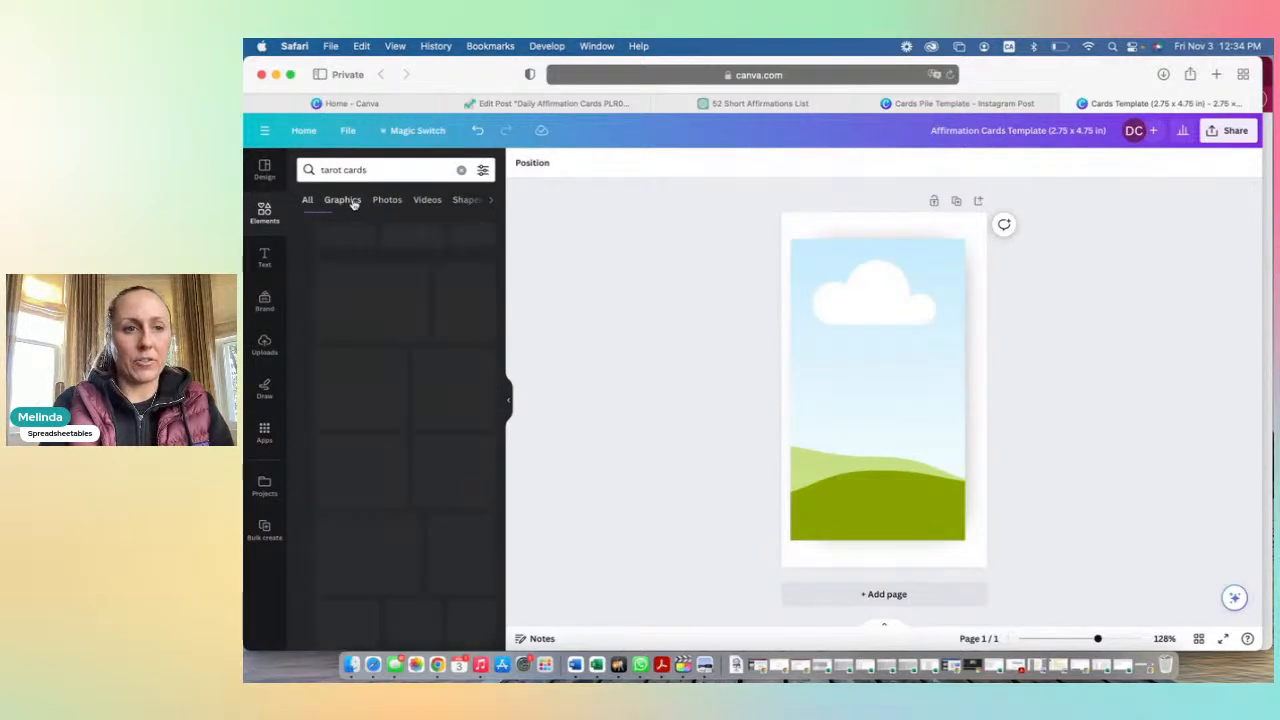
pyautogui.scroll(-5, 392, 440)
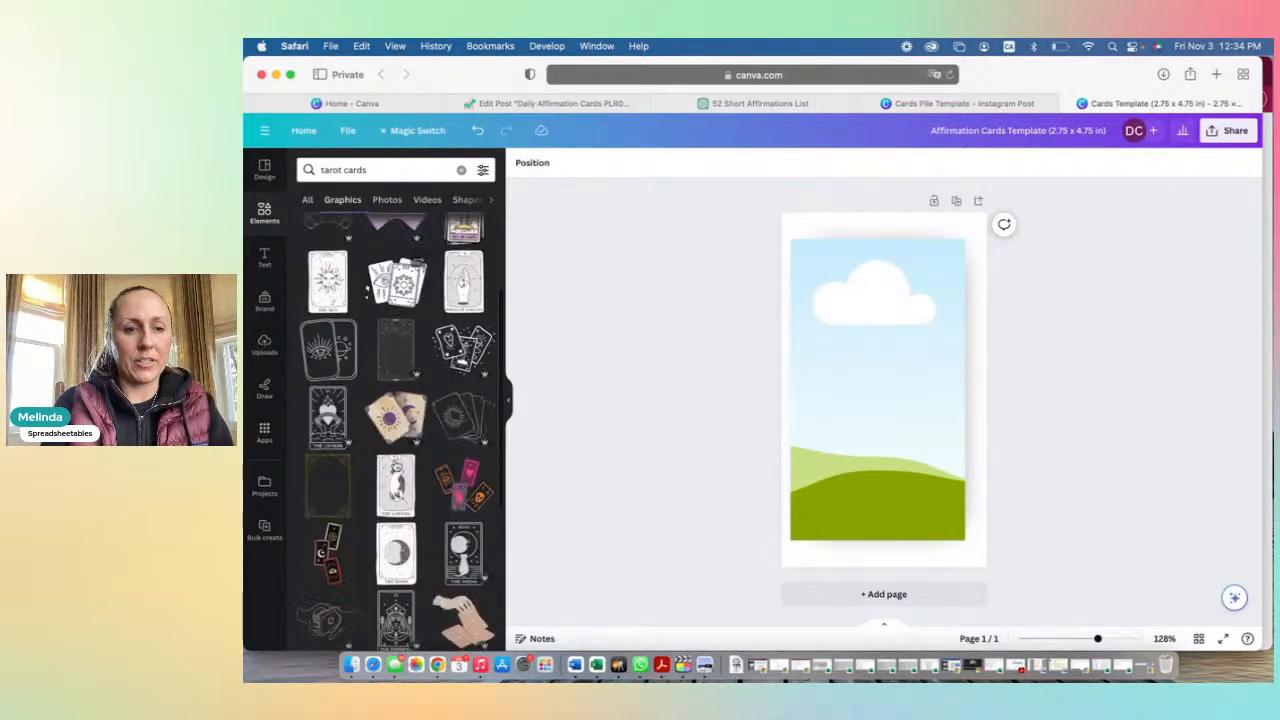
pyautogui.scroll(-5, 385, 536)
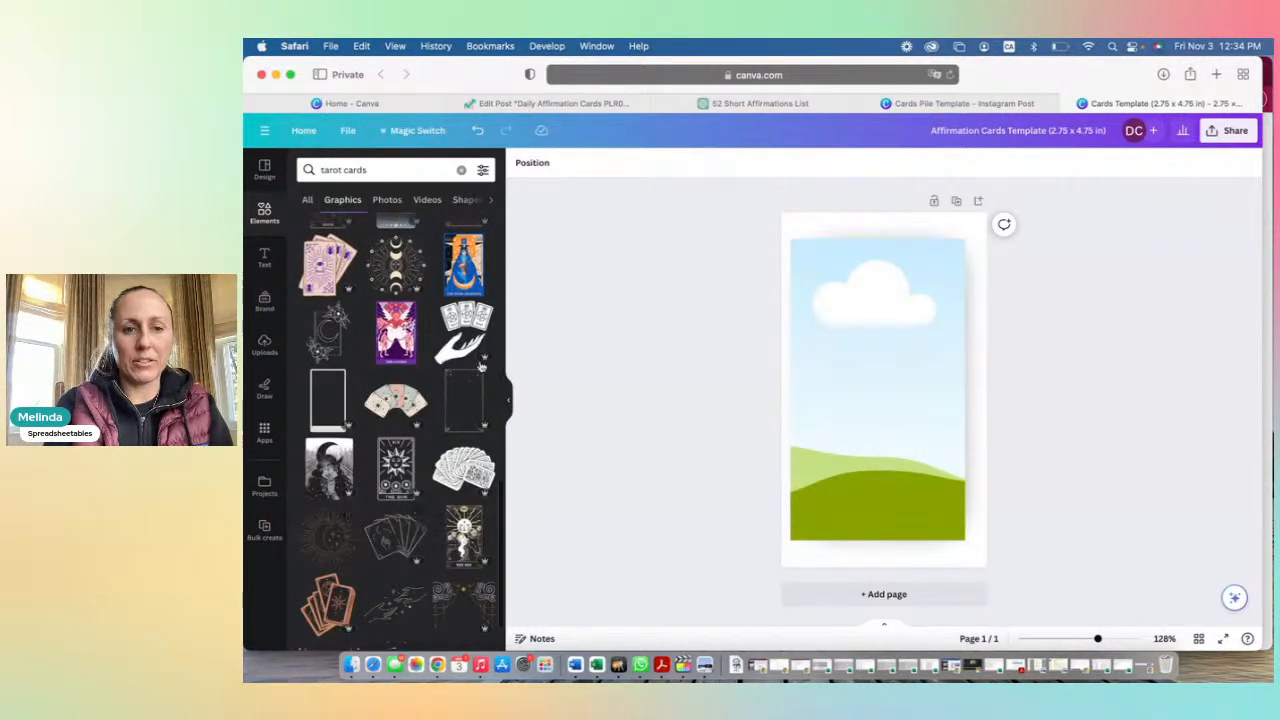
# Switch back to the copied Daily Affirmation Cards spreadsheet in Chrome and open its SET UP sheet.
pyautogui.click(437, 665)
pyautogui.click(757, 80)
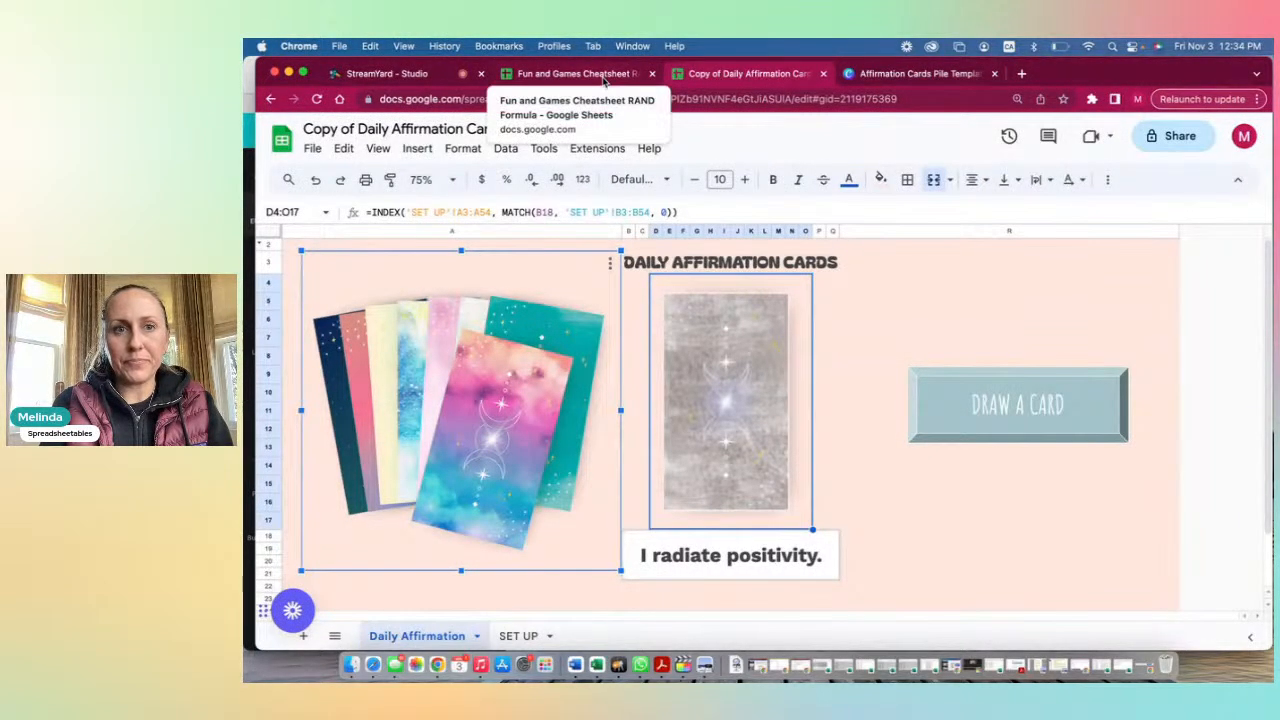
pyautogui.click(1004, 323)
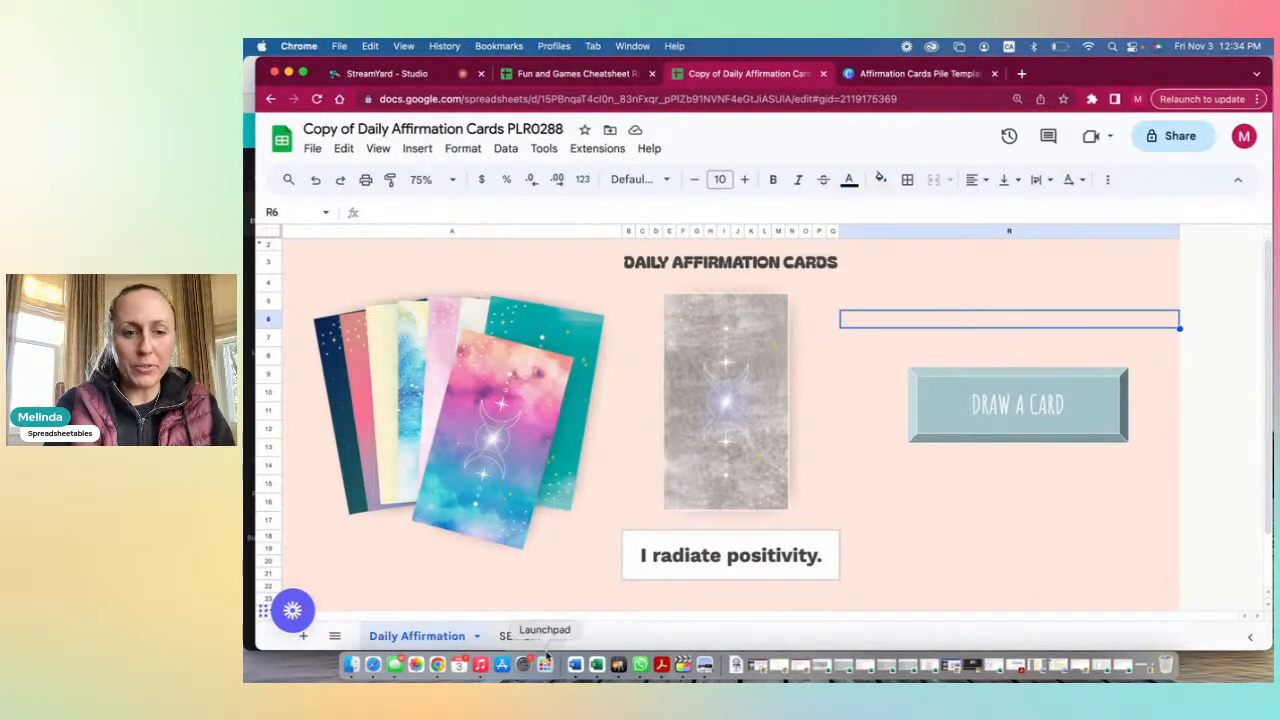
pyautogui.click(517, 637)
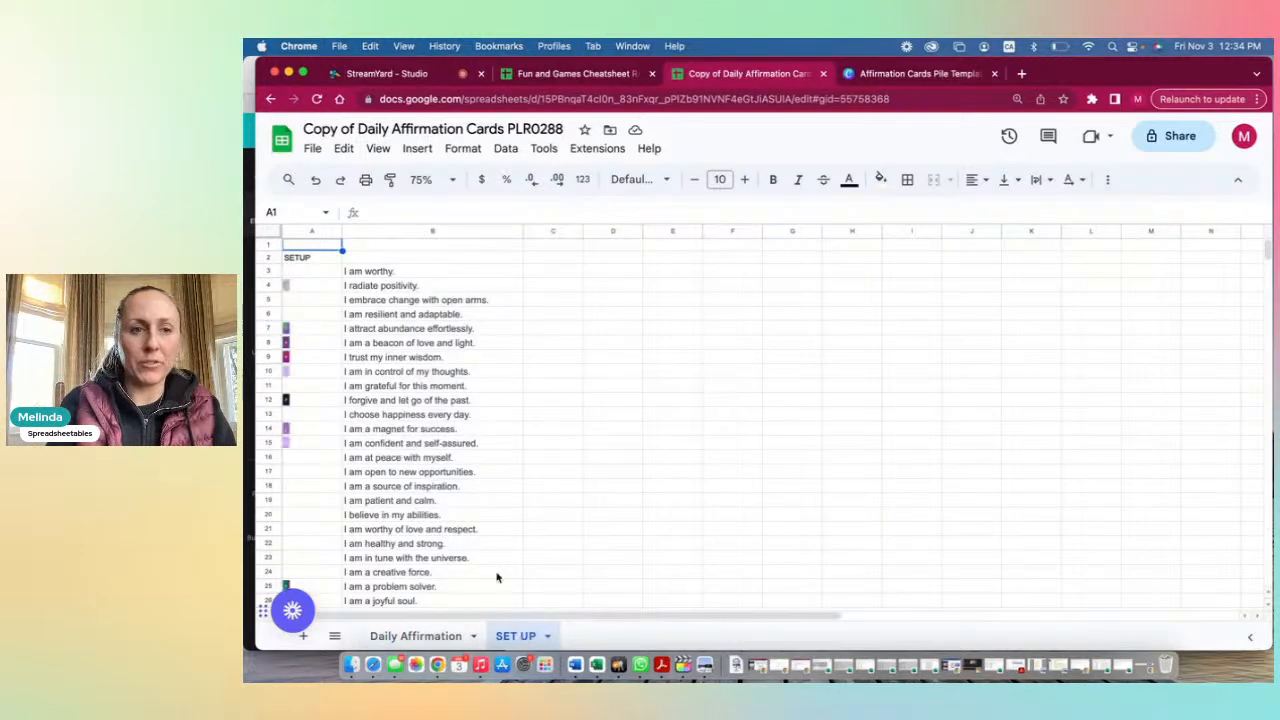
# Examine the affirmations in column B and their card images in column A down to row 54.
pyautogui.click(374, 275)
pyautogui.moveTo(372, 277)
pyautogui.mouseDown()
pyautogui.moveTo(385, 487)
pyautogui.moveTo(410, 557)
pyautogui.moveTo(400, 599)
pyautogui.mouseUp()
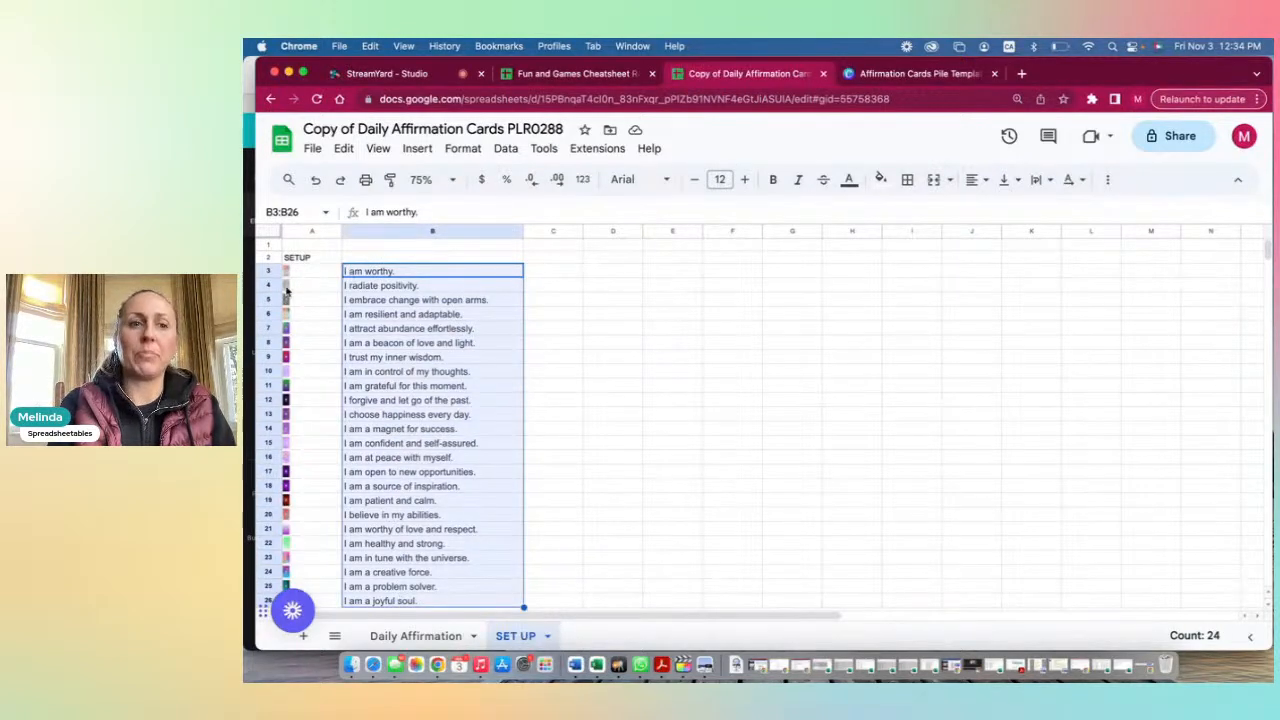
pyautogui.moveTo(300, 278); pyautogui.dragTo(317, 503)
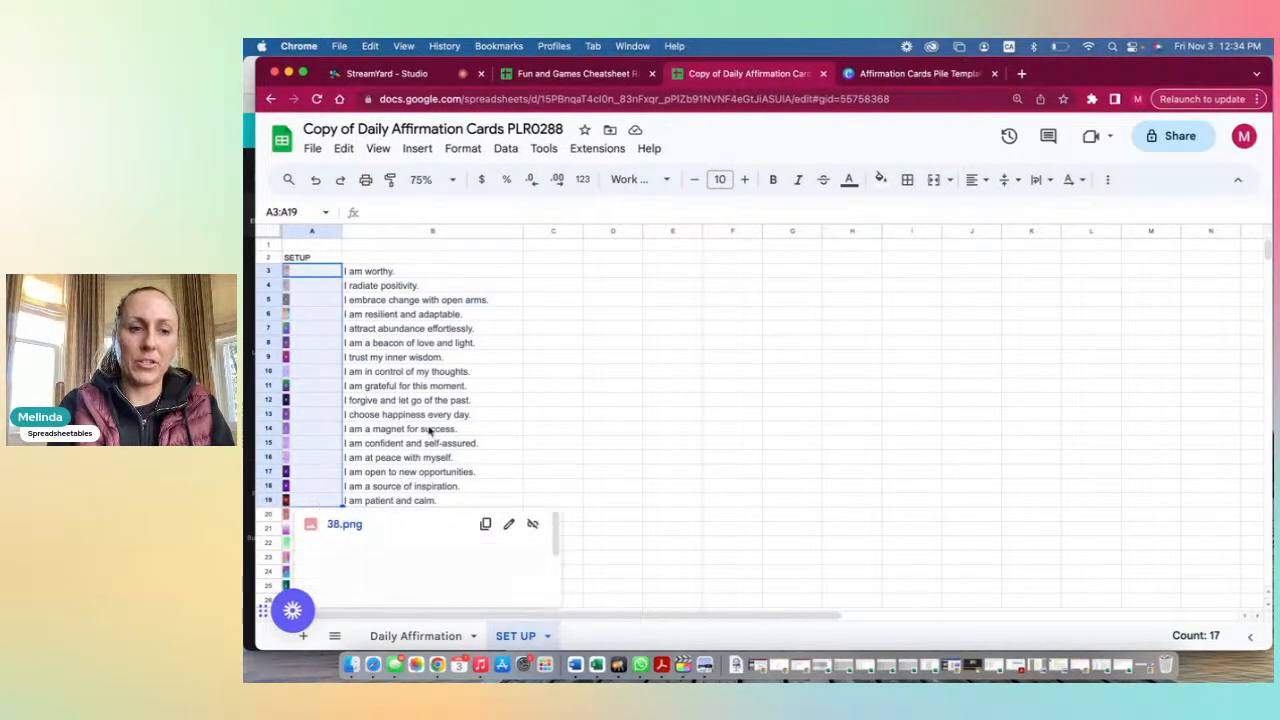
pyautogui.click(437, 428)
pyautogui.scroll(-10, 437, 428)
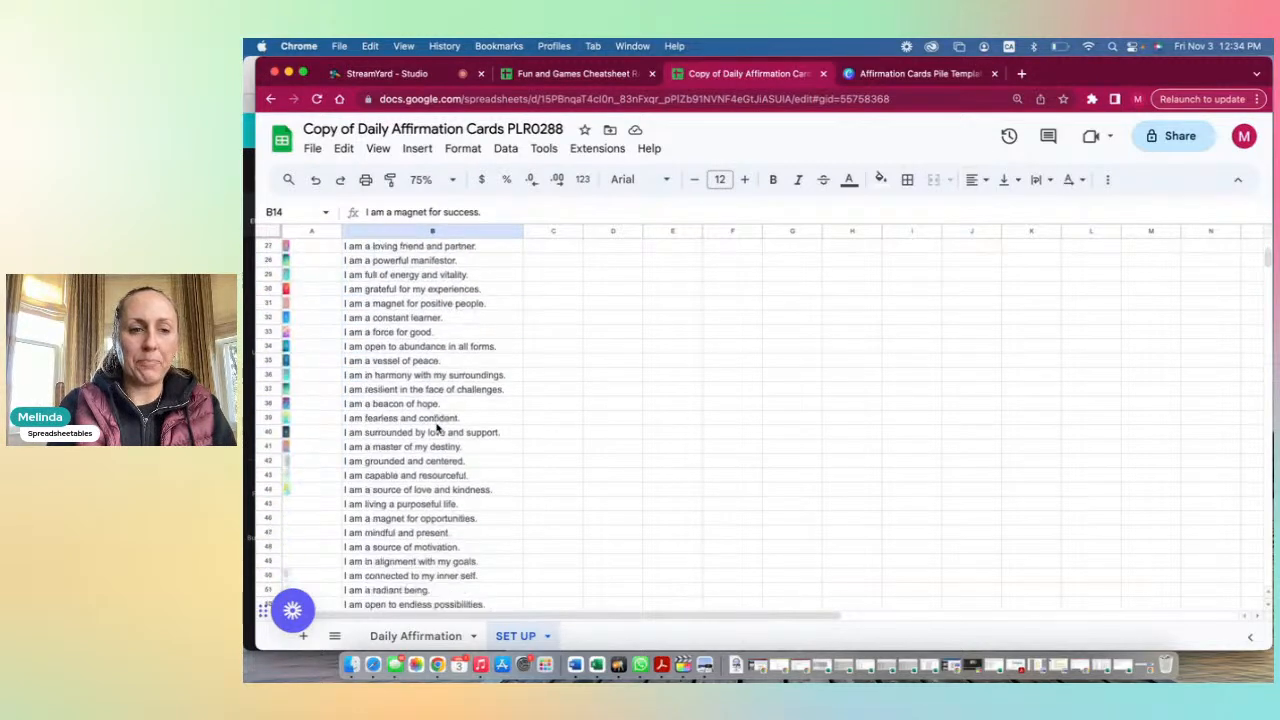
pyautogui.scroll(-2, 437, 428)
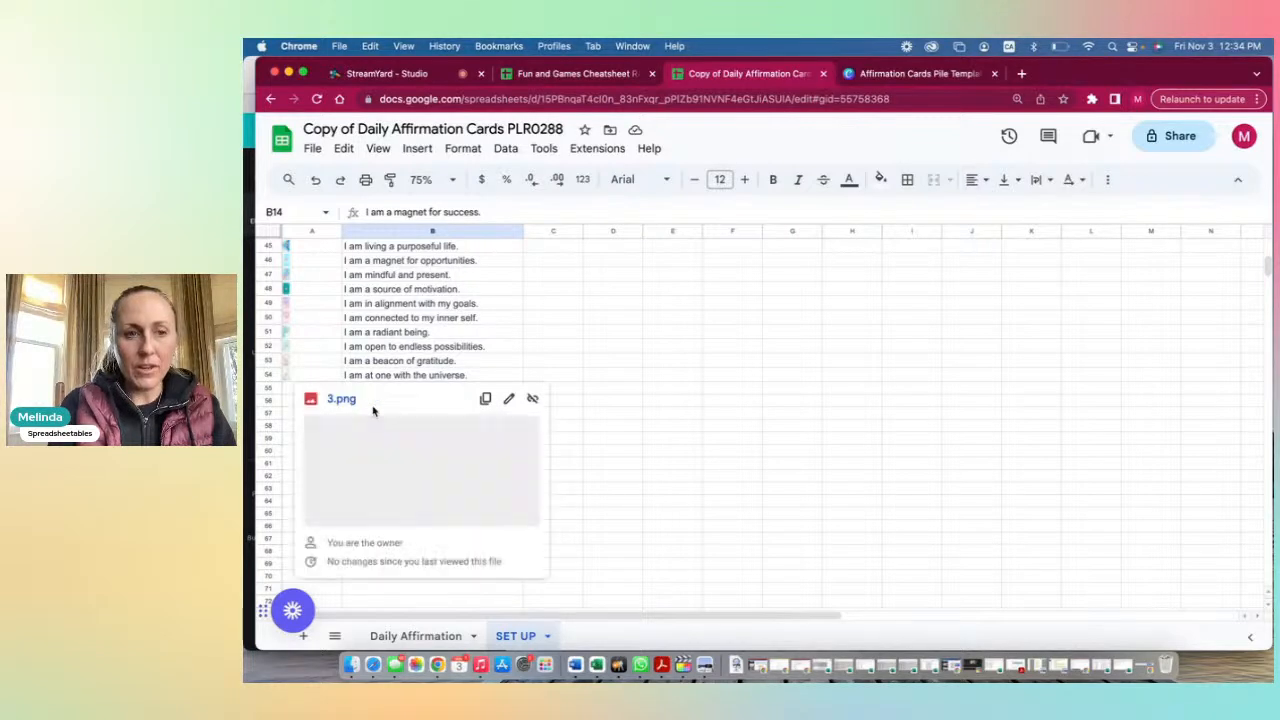
pyautogui.scroll(3, 407, 352)
pyautogui.scroll(12, 407, 352)
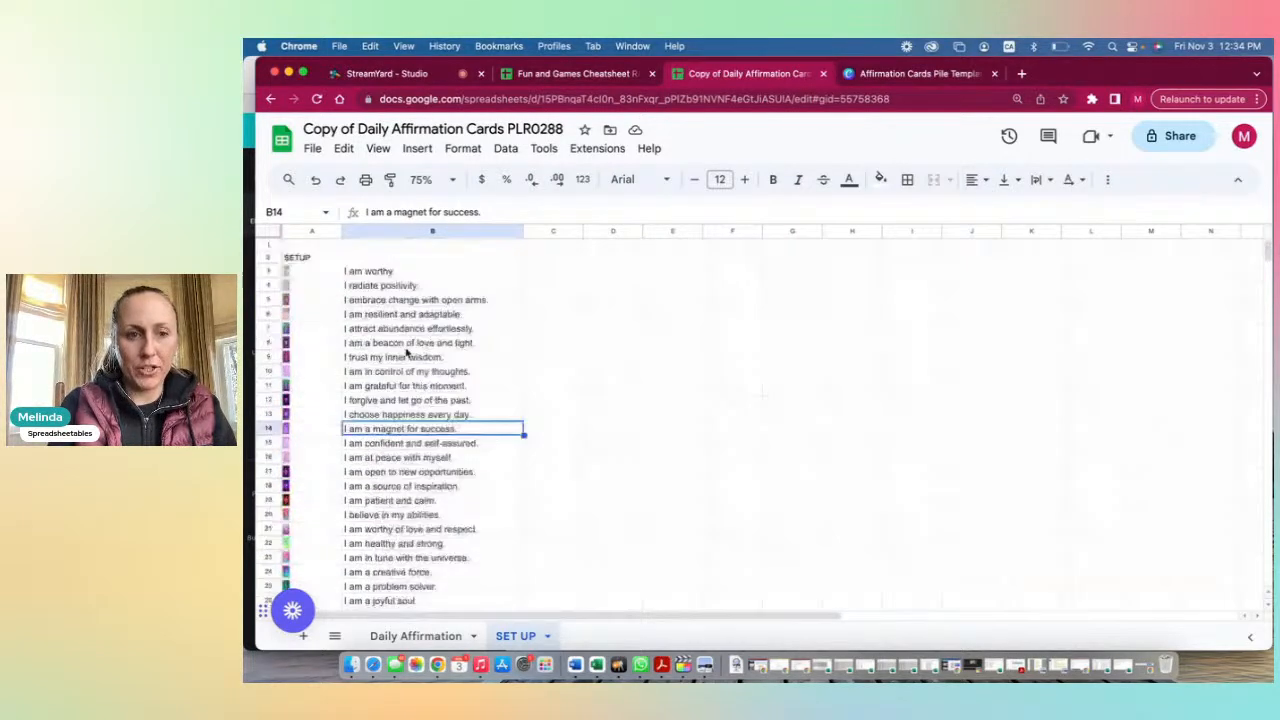